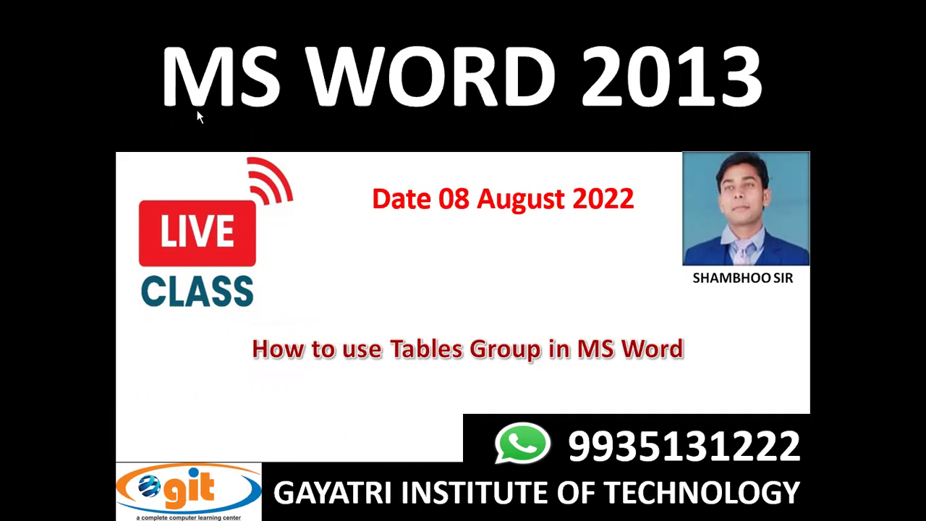
# Step: End the class title slide show so PowerPoint returns to the editing view at slide 16
pyautogui.press('Escape')
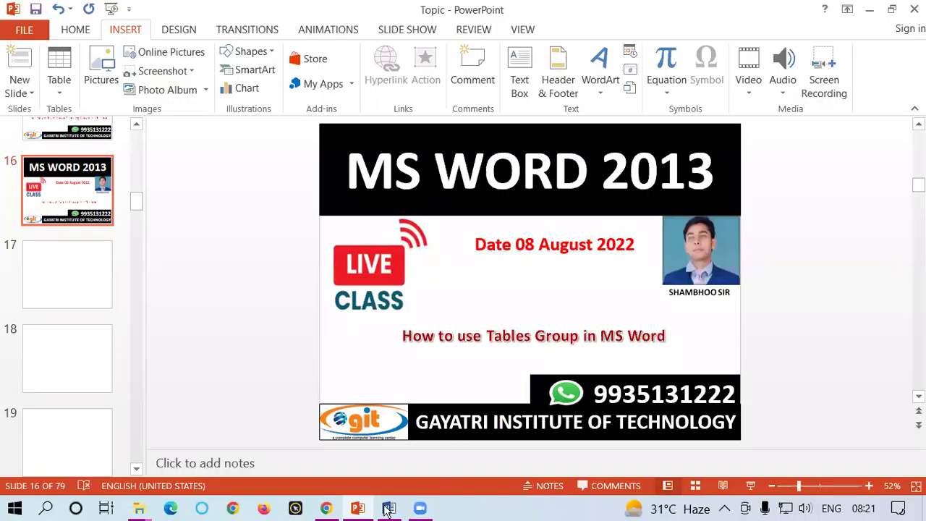
pyautogui.click(388, 508)
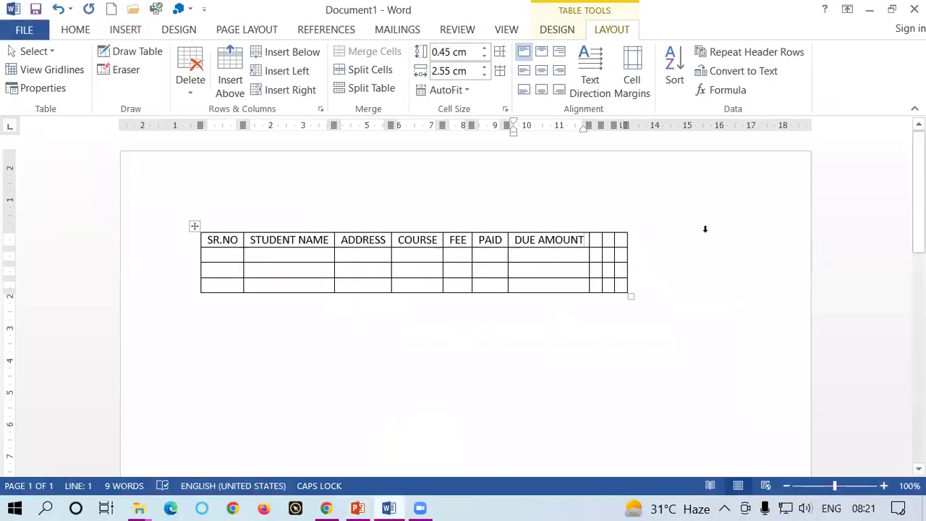
pyautogui.click(631, 230)
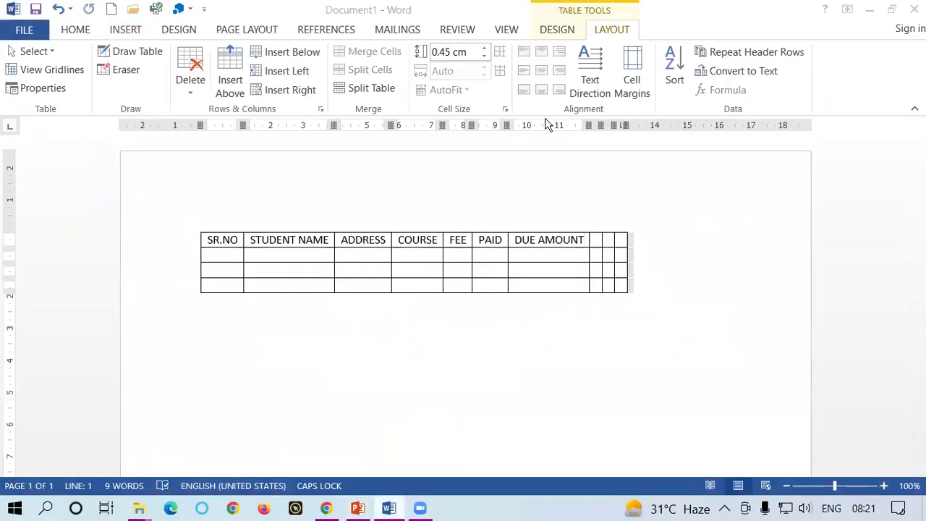
pyautogui.click(225, 255)
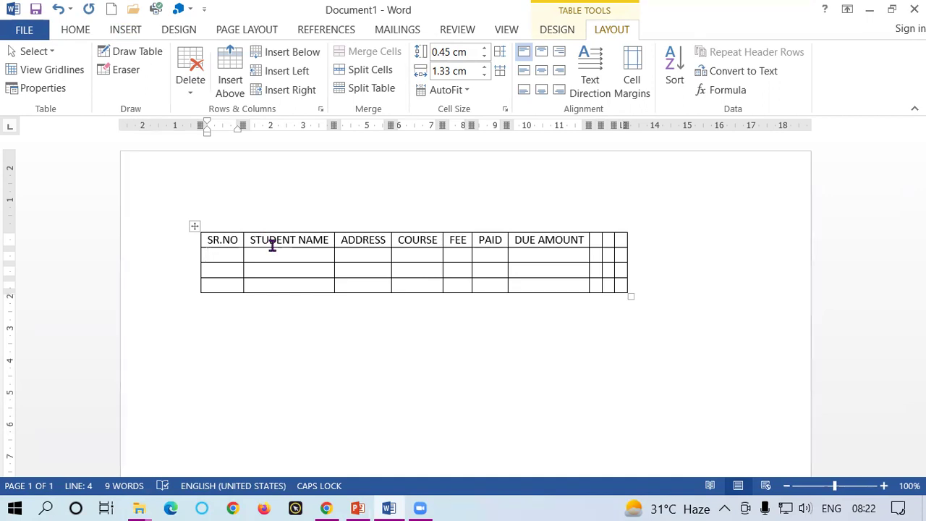
# Step: Insert an empty row above the SR.NO header row and type STUDENT DATABASE in its second cell
pyautogui.click(210, 243)
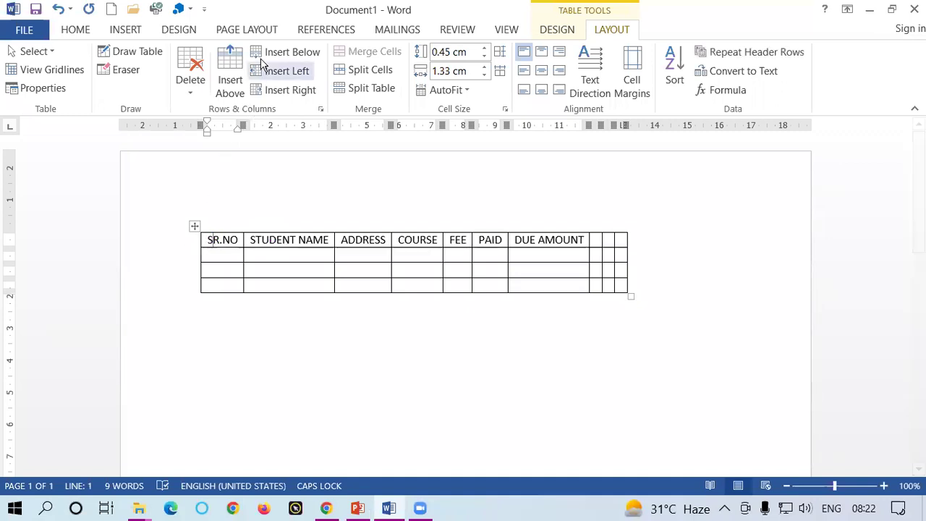
pyautogui.click(230, 72)
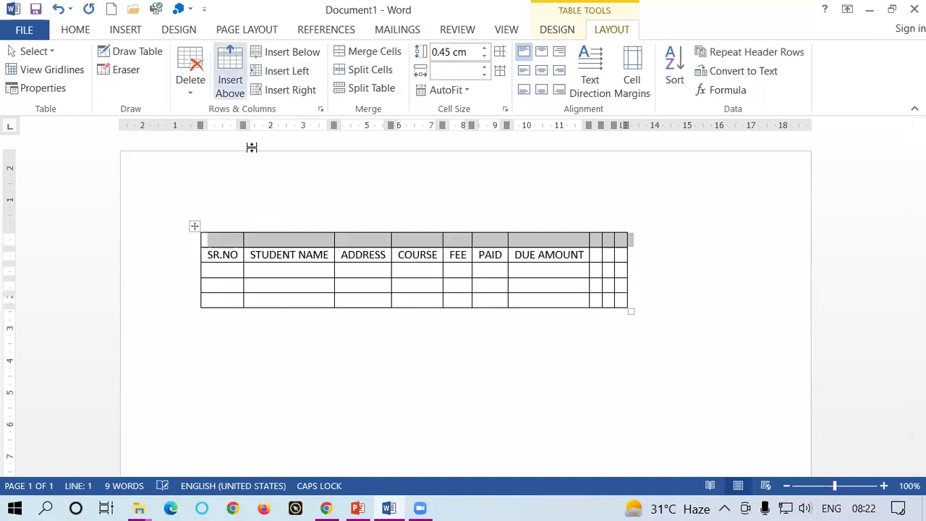
pyautogui.click(292, 237)
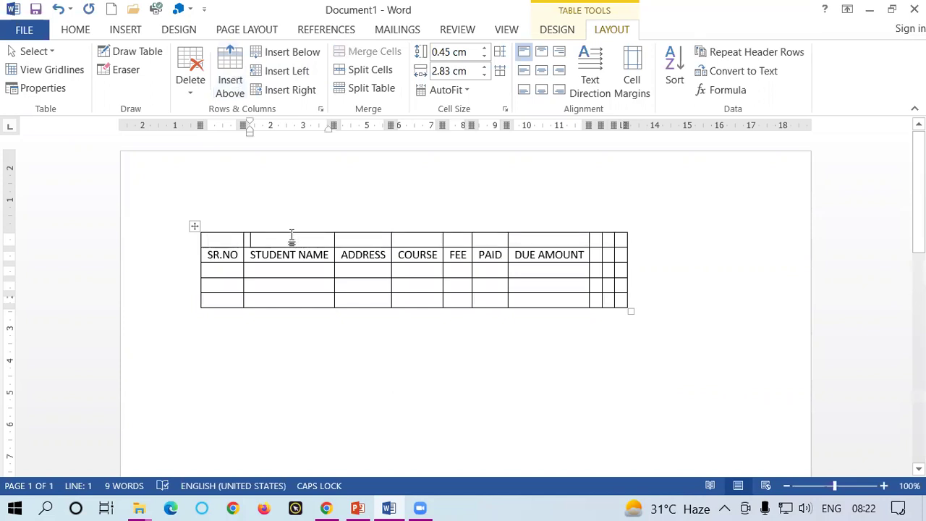
pyautogui.write('STUDENT DAT')
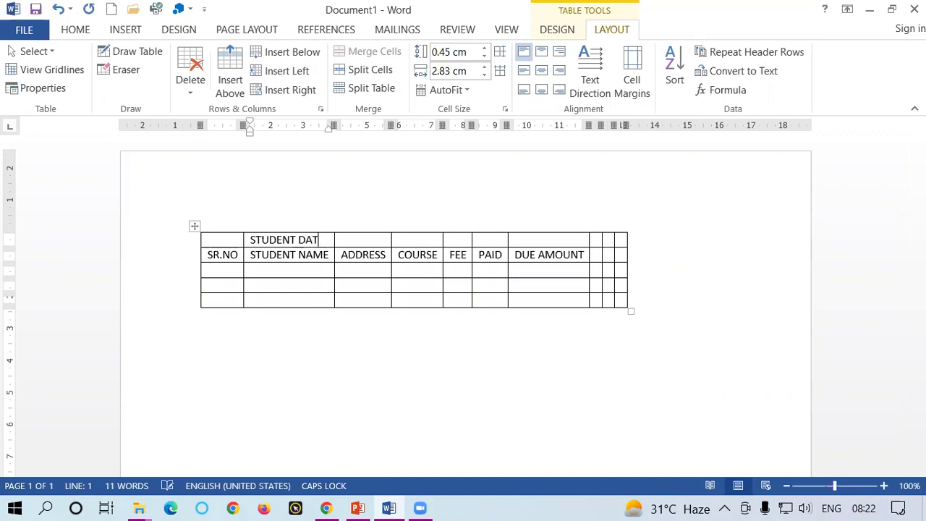
pyautogui.write('ABASE')
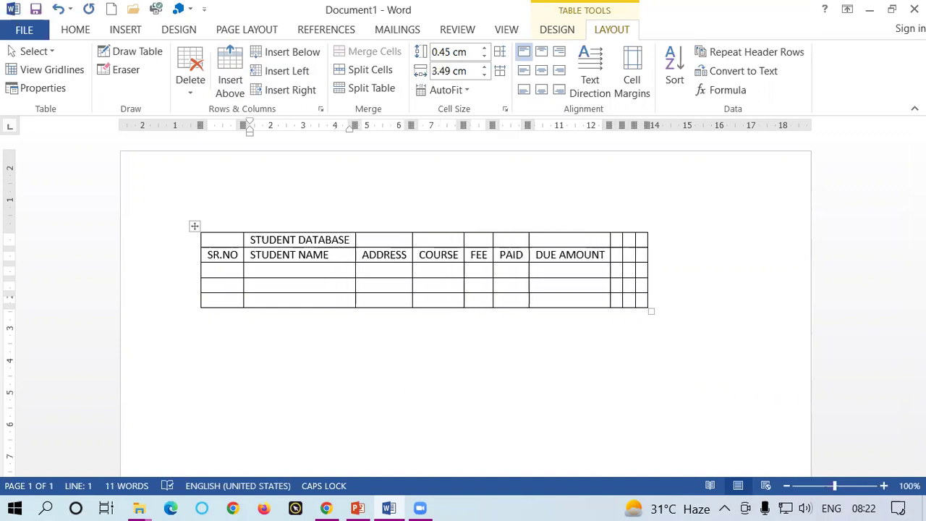
pyautogui.moveTo(356, 254)
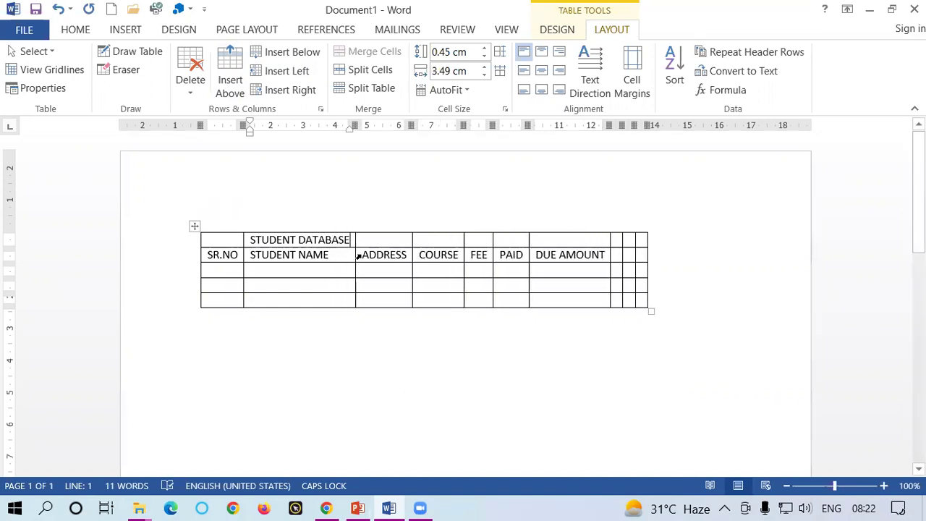
pyautogui.scroll(-1, 285, 256)
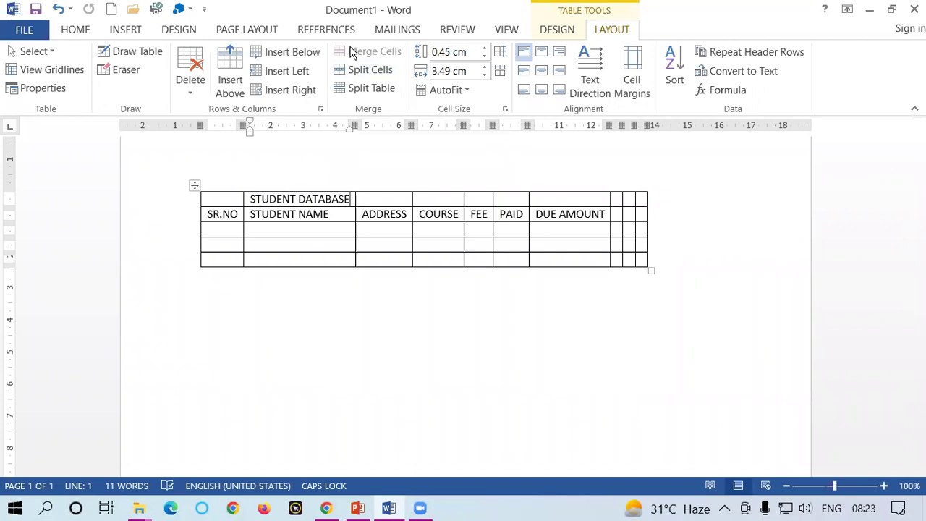
# Step: Merge the STUDENT NAME and ADDRESS cells of row 3
pyautogui.click(299, 241)
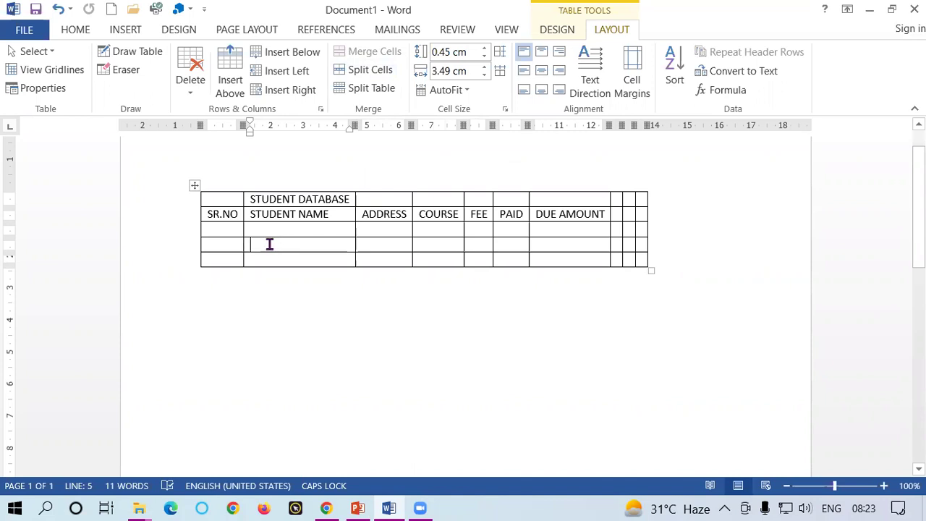
pyautogui.moveTo(270, 245); pyautogui.dragTo(404, 256)
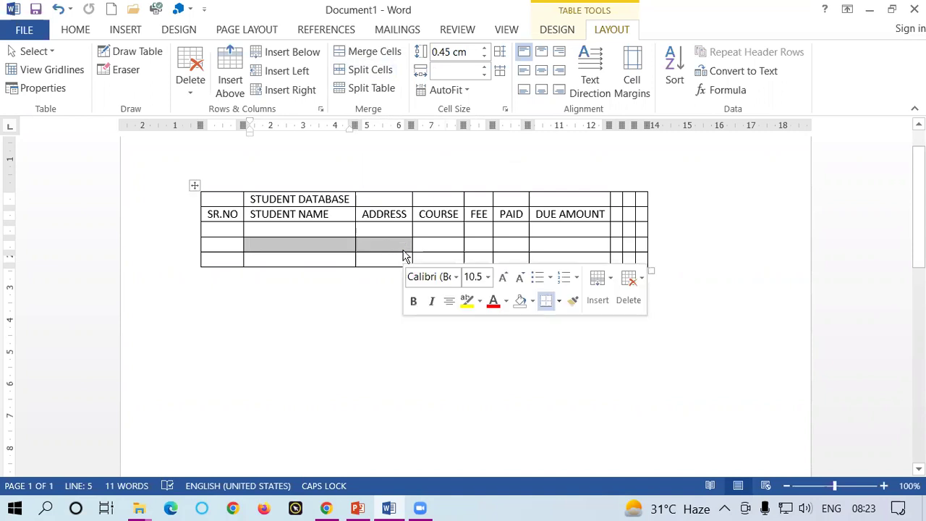
pyautogui.click(292, 231)
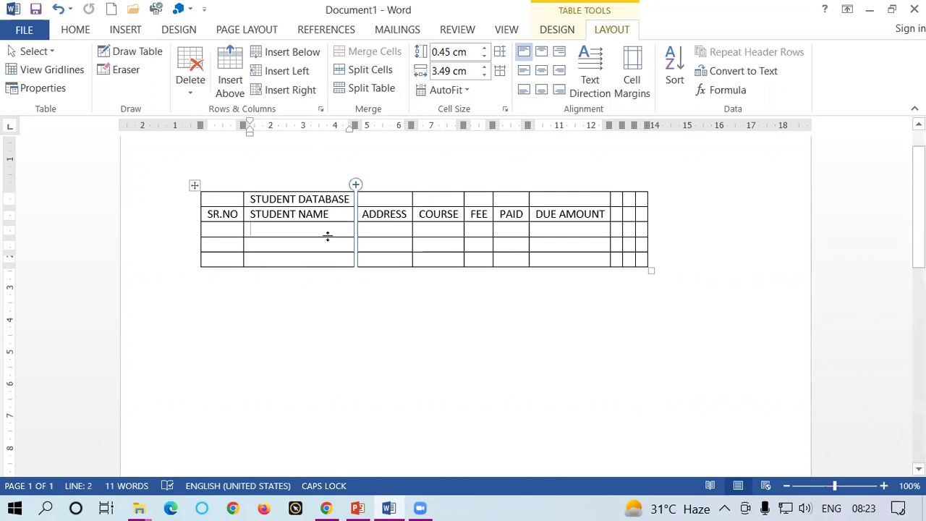
pyautogui.moveTo(317, 231); pyautogui.dragTo(402, 228)
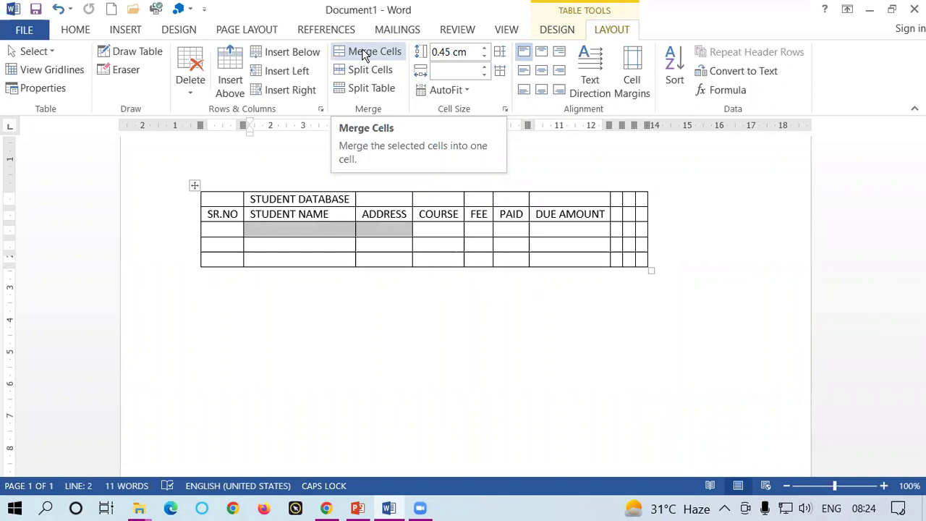
pyautogui.click(361, 48)
pyautogui.click(317, 244)
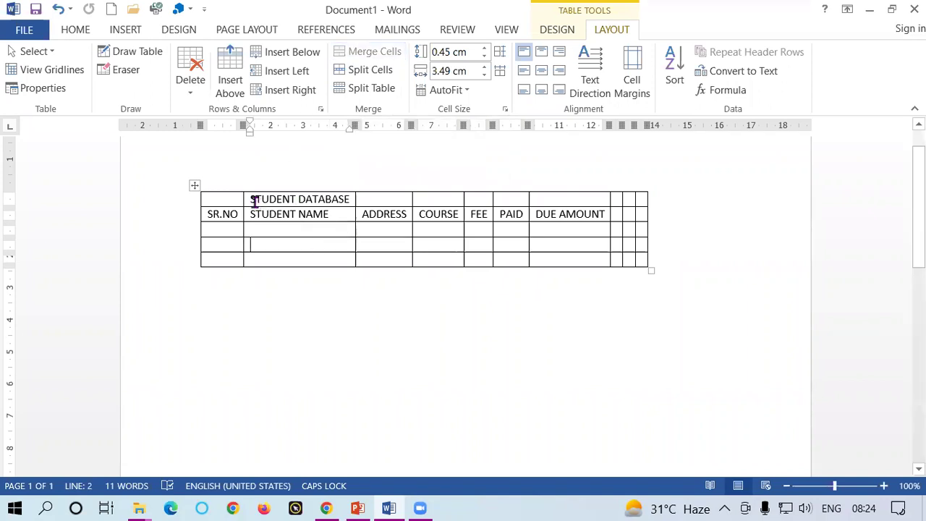
# Step: Delete the STUDENT DATABASE text and select the whole empty top row
pyautogui.moveTo(267, 202); pyautogui.dragTo(319, 201)
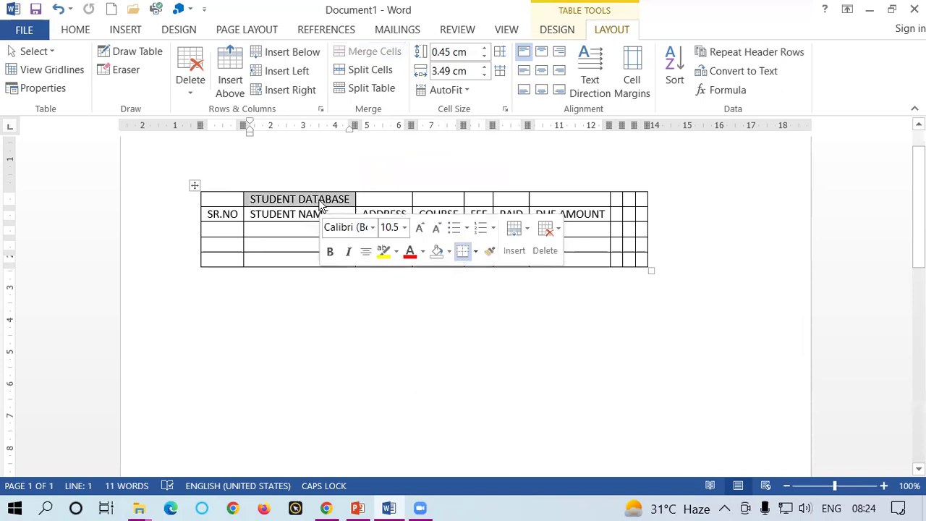
pyautogui.press('Delete')
pyautogui.click(233, 197)
pyautogui.moveTo(233, 197); pyautogui.dragTo(627, 194)
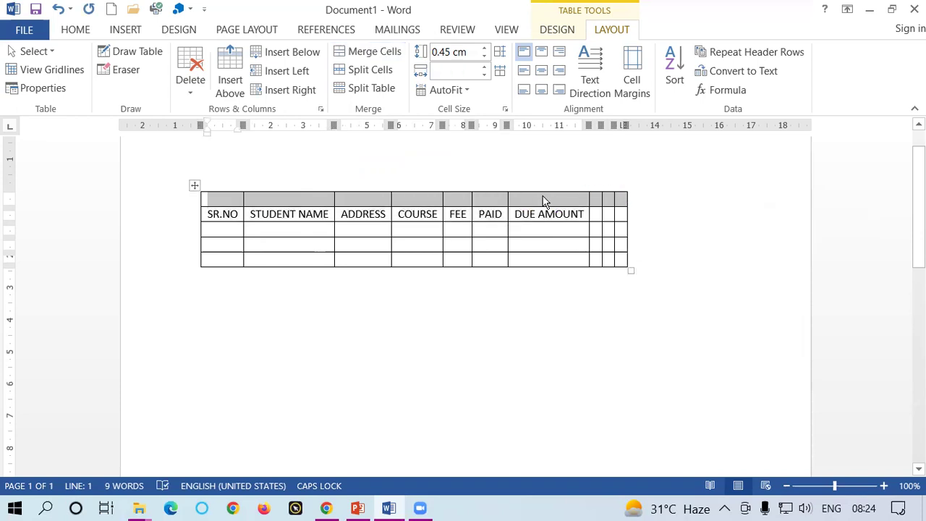
# Step: Merge the selected top row into one full-width cell titled STUDENT DATABASE
pyautogui.click(382, 57)
pyautogui.click(343, 210)
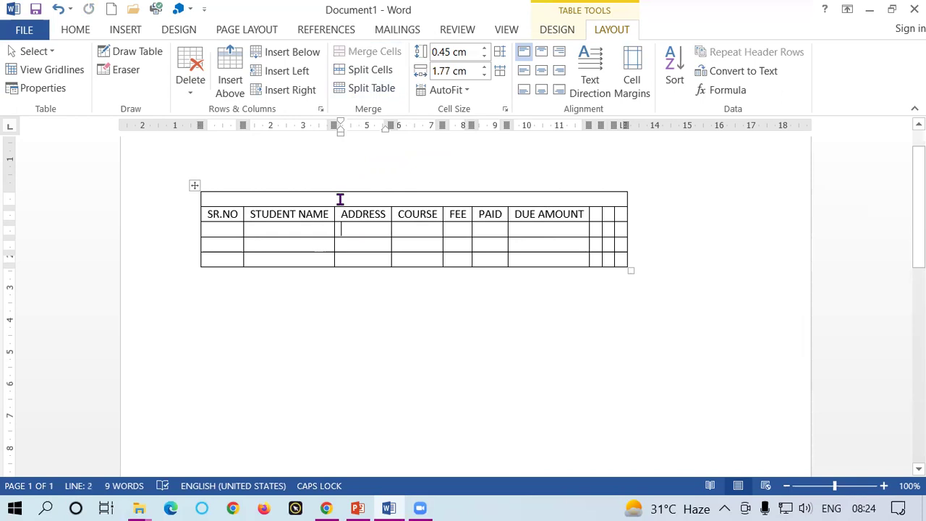
pyautogui.click(340, 199)
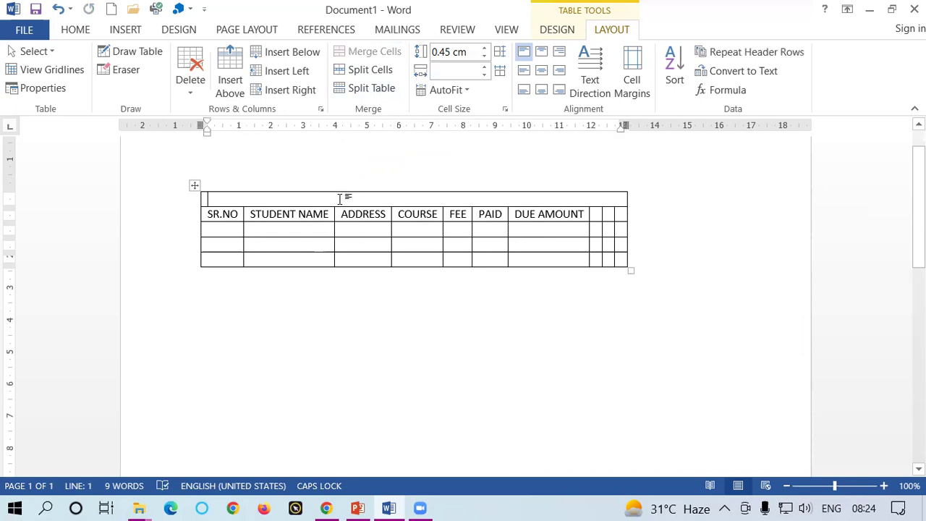
pyautogui.write('STUDENT DATABASE')
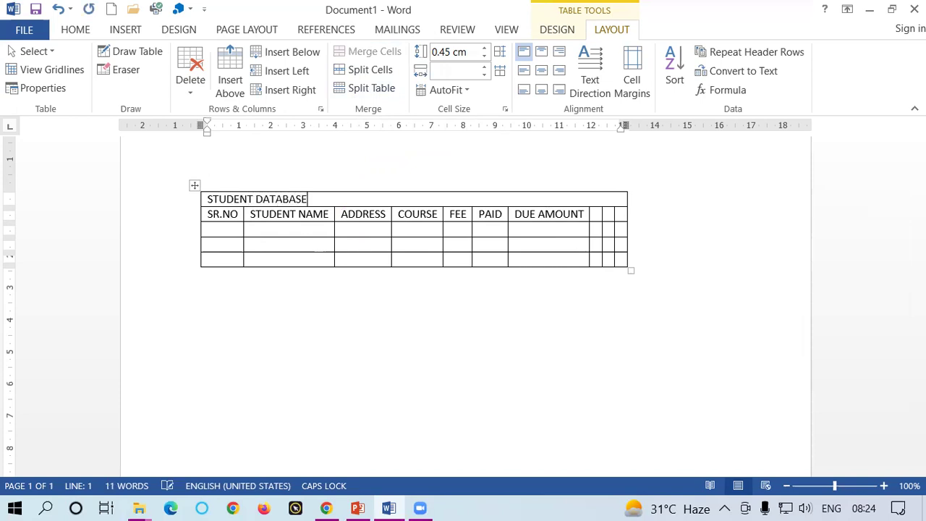
pyautogui.moveTo(207, 199)
pyautogui.mouseDown()
pyautogui.moveTo(292, 186)
pyautogui.moveTo(325, 197)
pyautogui.mouseUp()
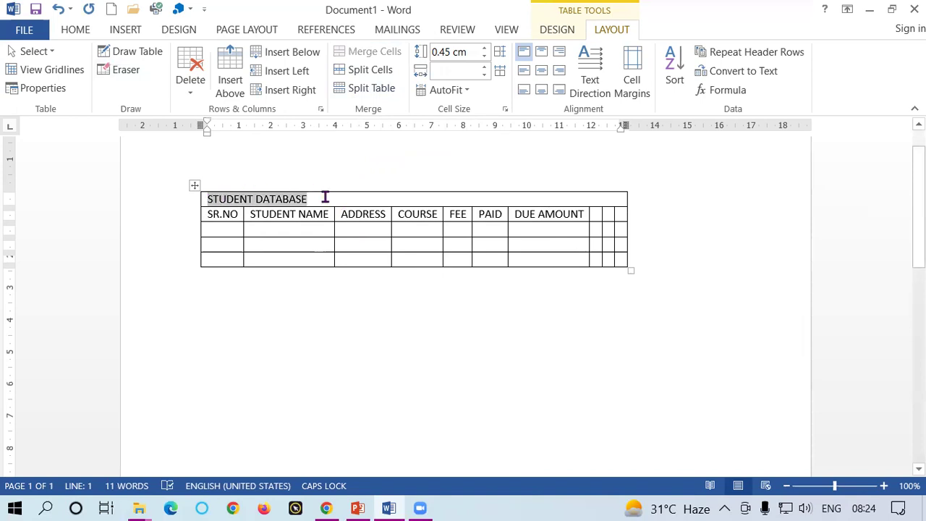
# Step: Centre the STUDENT DATABASE title and grow its font to 26 pt
pyautogui.click(80, 33)
pyautogui.click(362, 84)
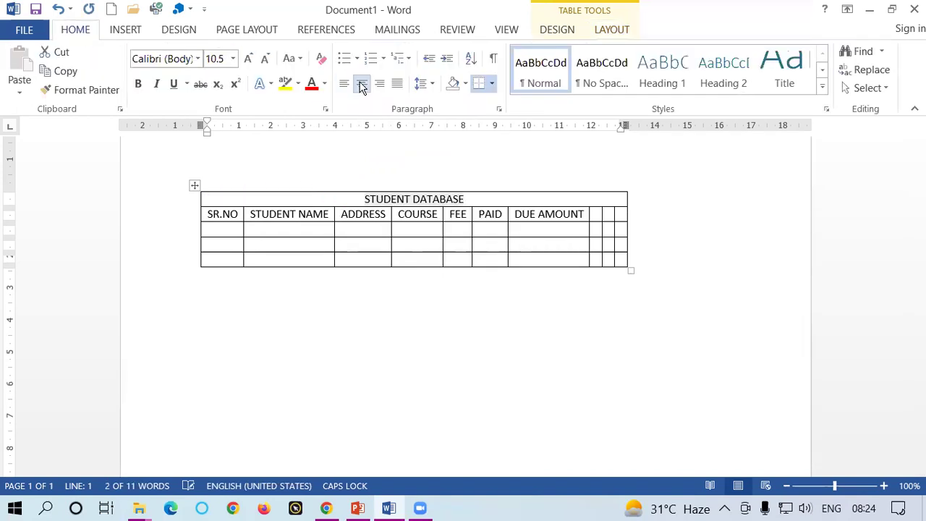
pyautogui.click(251, 64)
pyautogui.click(251, 64)
pyautogui.click(252, 65)
pyautogui.click(251, 65)
pyautogui.click(251, 65)
pyautogui.click(248, 60)
pyautogui.click(248, 59)
pyautogui.click(248, 59)
pyautogui.click(248, 59)
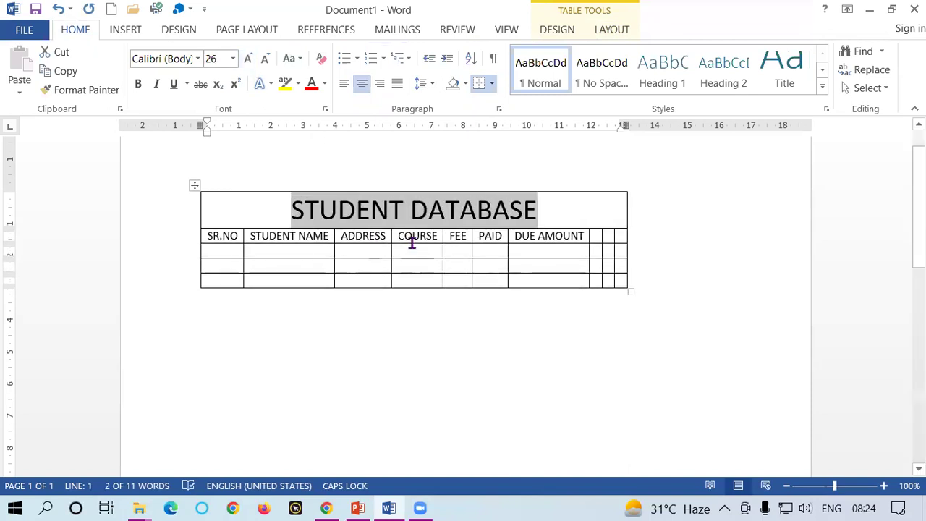
# Step: Fill the first data row with serial number 1, a student's name and an address
pyautogui.click(412, 238)
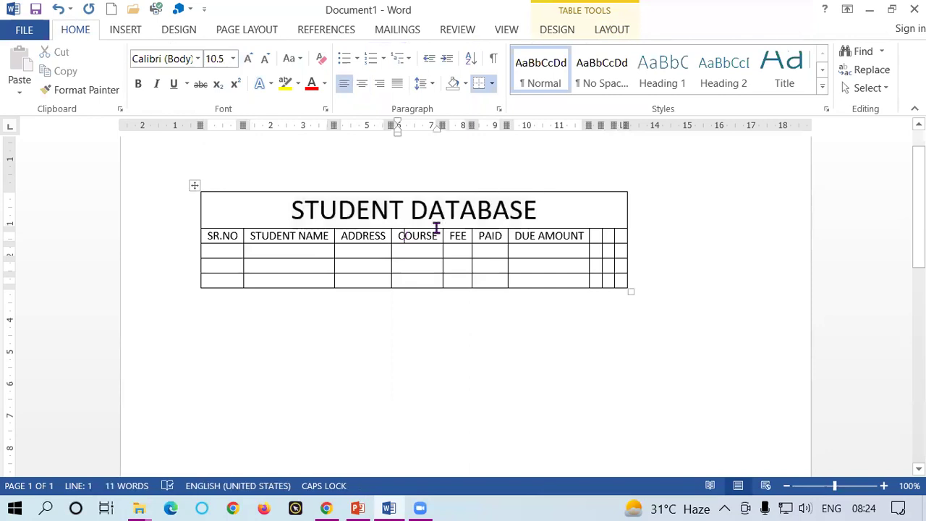
pyautogui.click(586, 236)
pyautogui.press('Tab')
pyautogui.press('Tab')
pyautogui.press('Tab')
pyautogui.press('Tab')
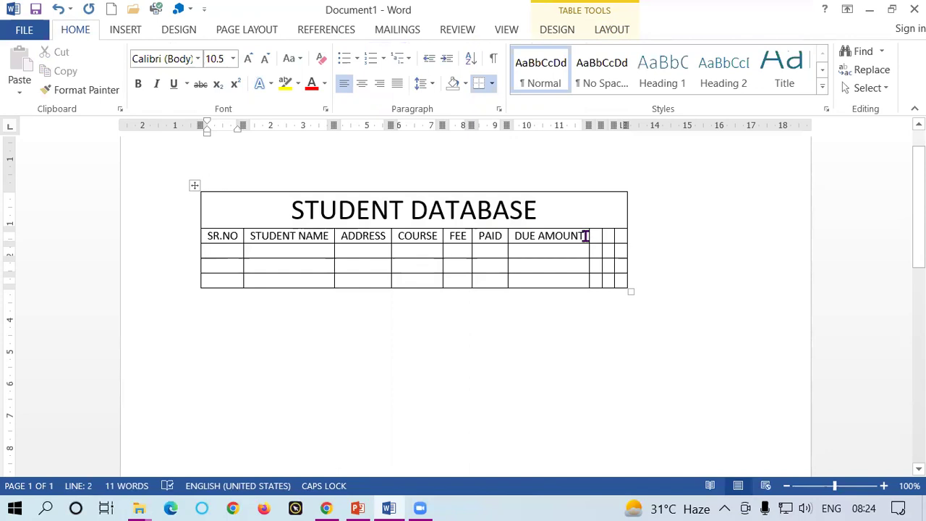
pyautogui.write('1')
pyautogui.press('Tab')
pyautogui.write('RAHUL')
pyautogui.press('Tab')
pyautogui.write('PADRAUNA')
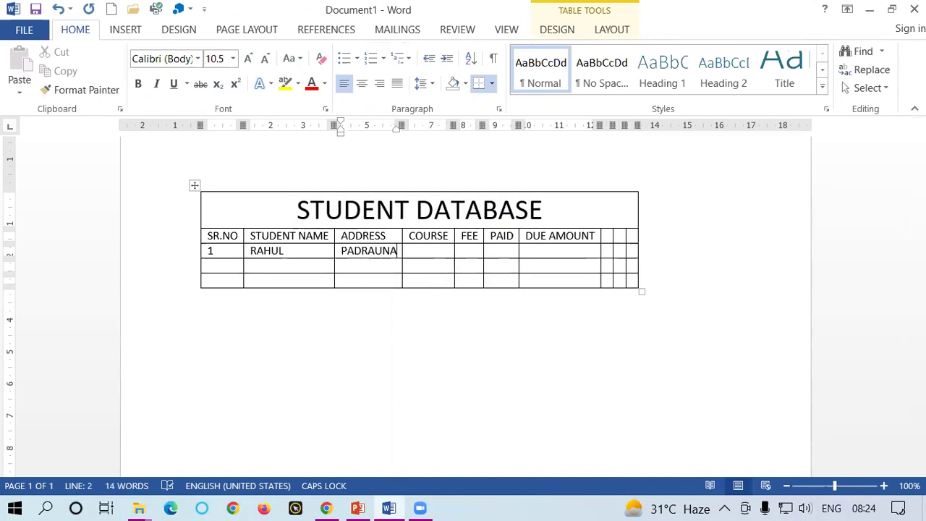
# Step: Reselect the whole STUDENT DATABASE title and show the table Layout options
pyautogui.click(305, 209)
pyautogui.moveTo(285, 210); pyautogui.dragTo(604, 215)
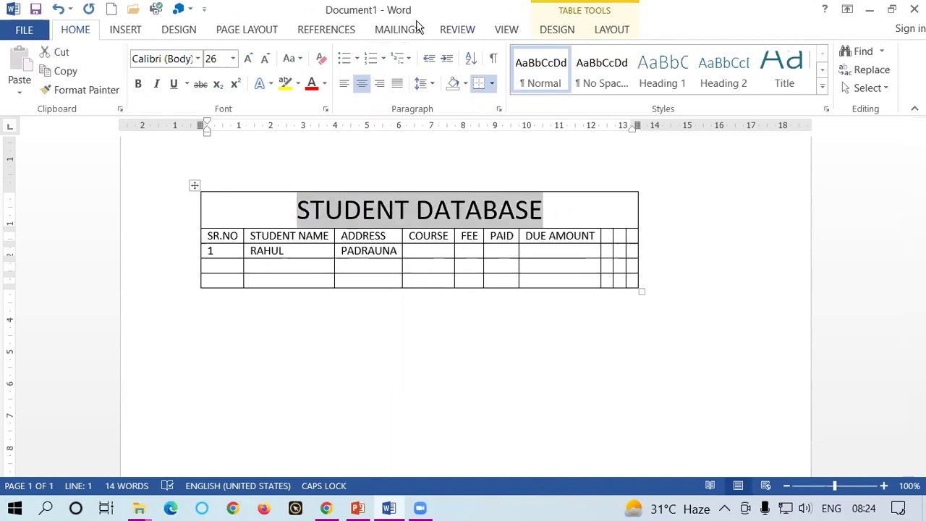
pyautogui.click(610, 32)
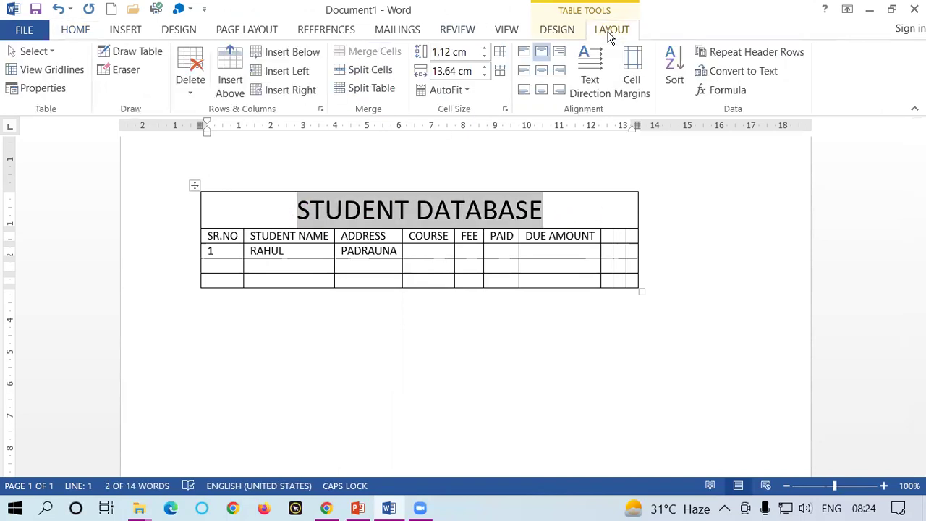
# Step: Select the DUE AMOUNT header cell and bring up Split Cells set to 2 columns, 1 row
pyautogui.click(491, 250)
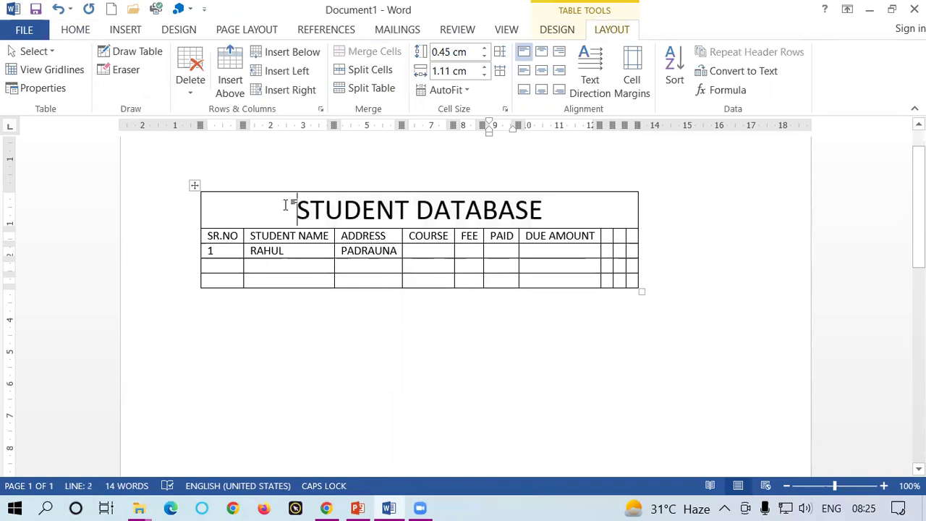
pyautogui.click(296, 247)
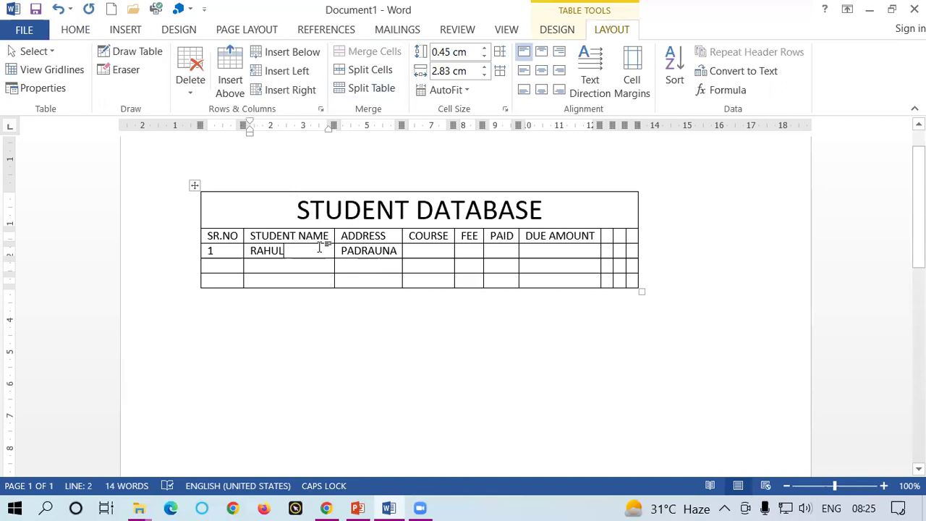
pyautogui.click(389, 235)
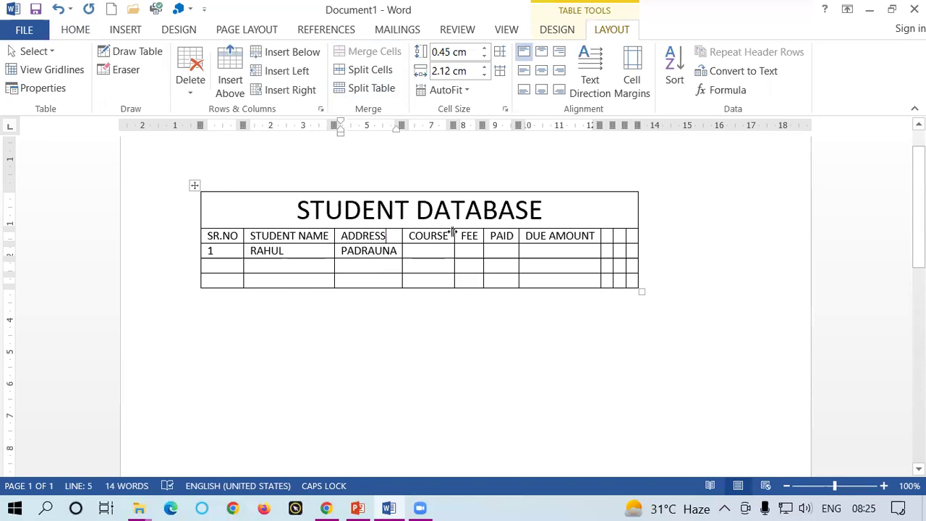
pyautogui.moveTo(483, 236); pyautogui.dragTo(482, 236)
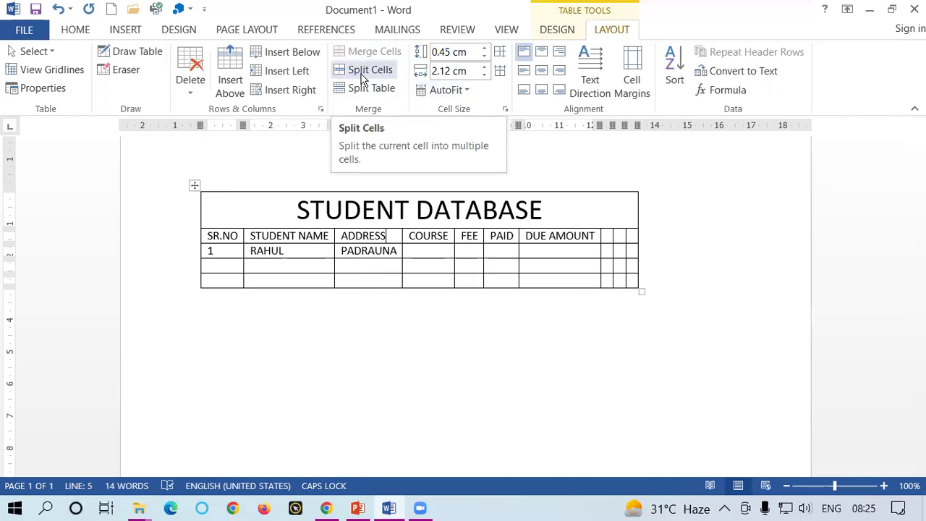
pyautogui.click(607, 235)
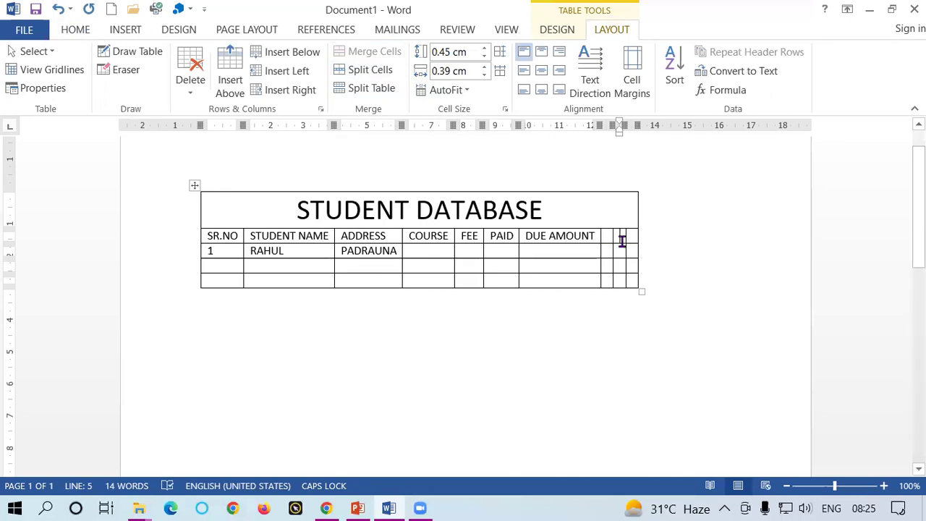
pyautogui.click(608, 236)
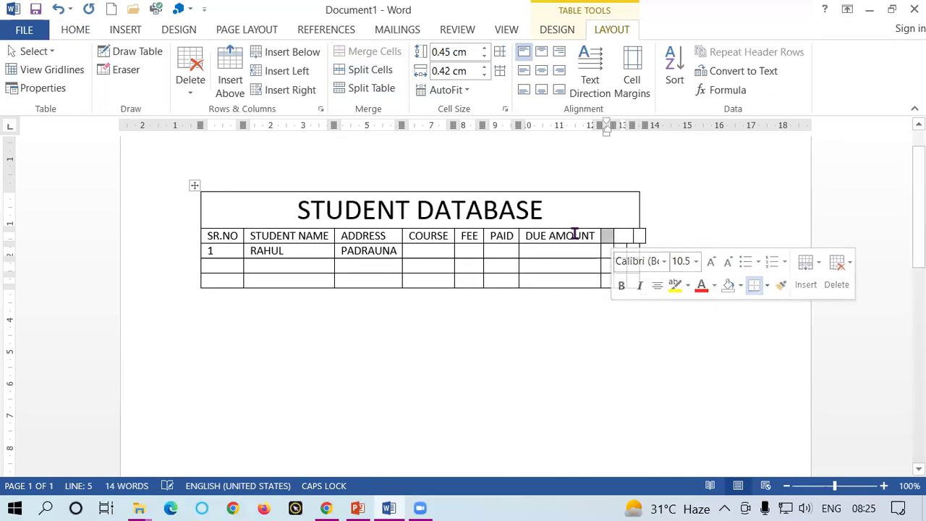
pyautogui.click(575, 236)
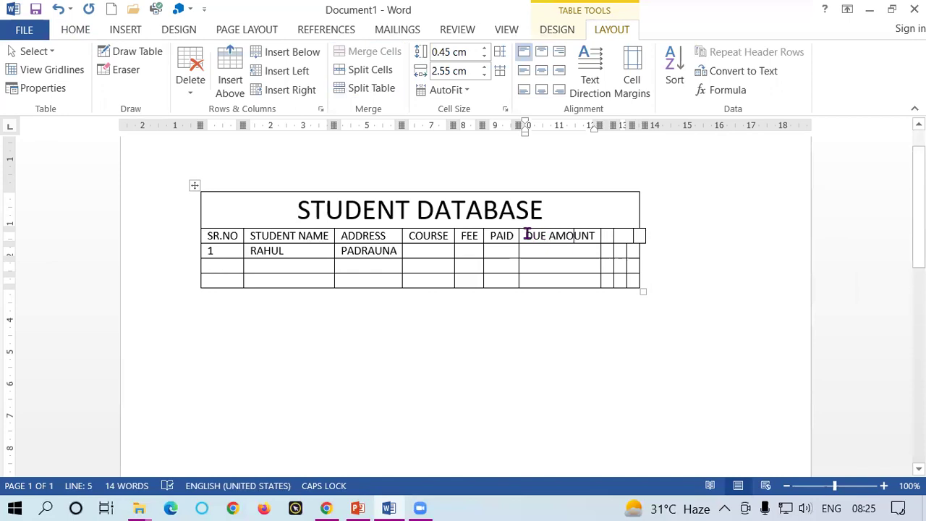
pyautogui.moveTo(527, 235); pyautogui.dragTo(600, 235)
pyautogui.click(598, 235)
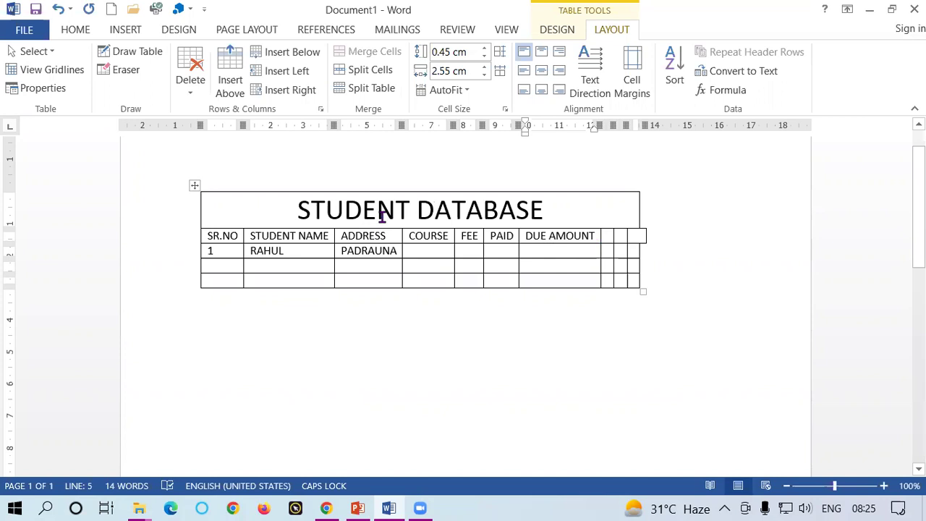
pyautogui.click(369, 70)
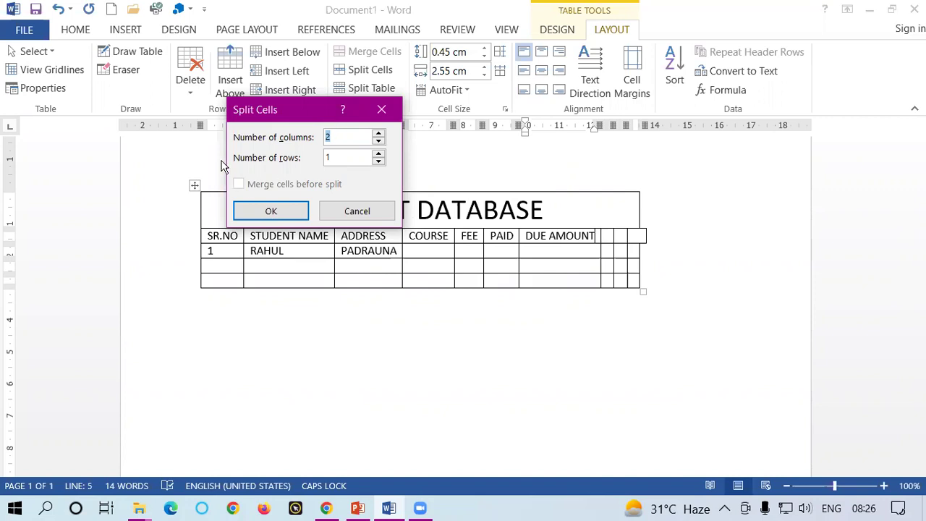
# Step: Confirm the 2-column, 1-row split and type PENDING AMOUNT as the new header
pyautogui.click(269, 211)
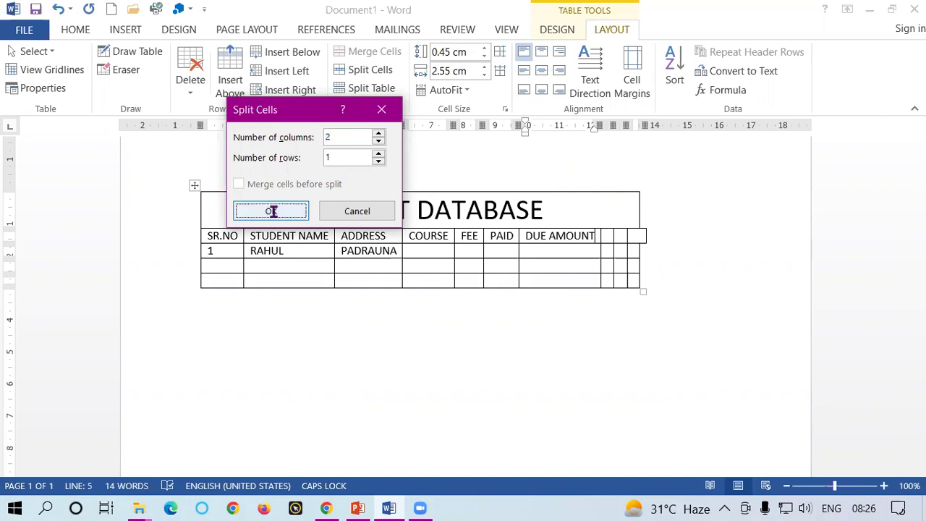
pyautogui.click(605, 236)
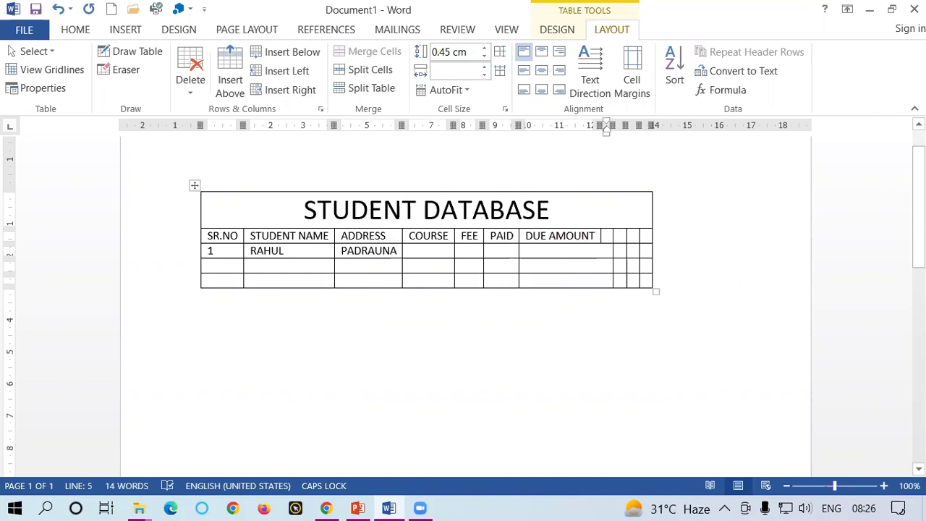
pyautogui.write('PENDING AMOUNT')
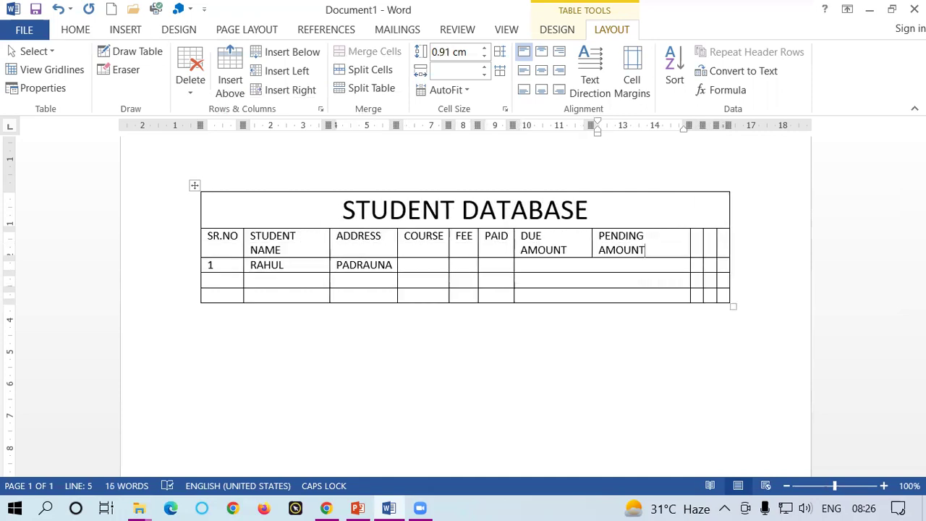
pyautogui.click(522, 264)
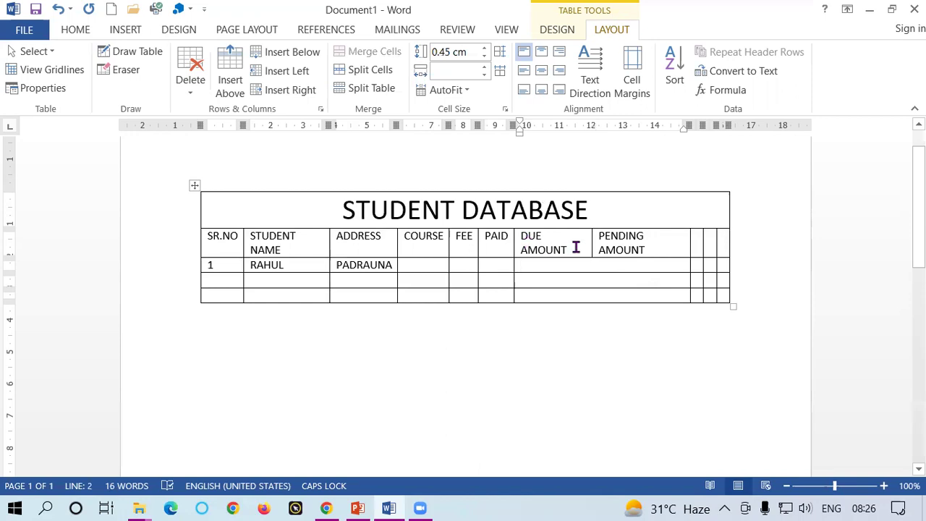
pyautogui.tripleClick(620, 236)
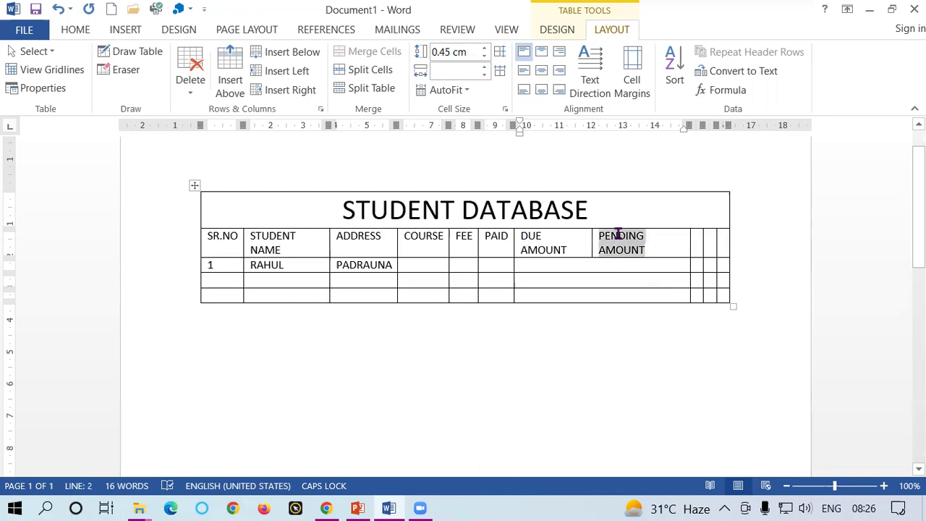
pyautogui.click(497, 265)
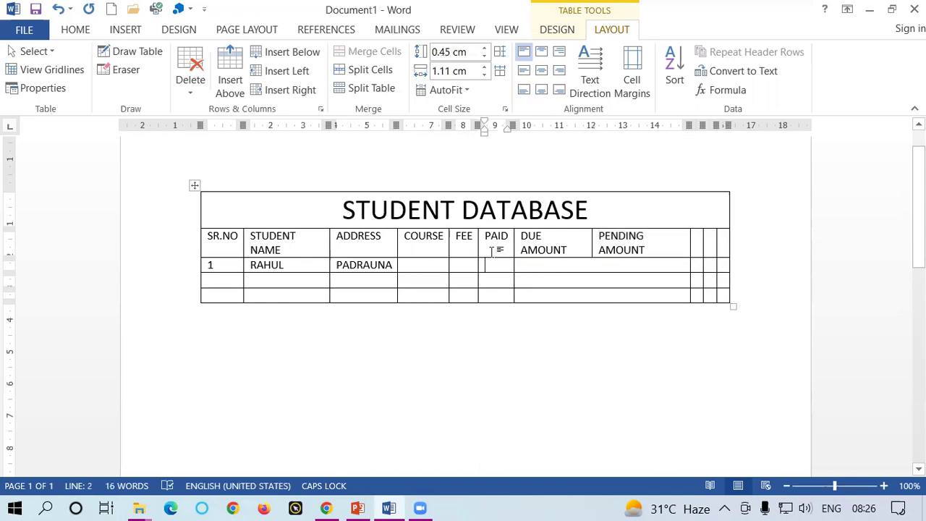
pyautogui.click(551, 265)
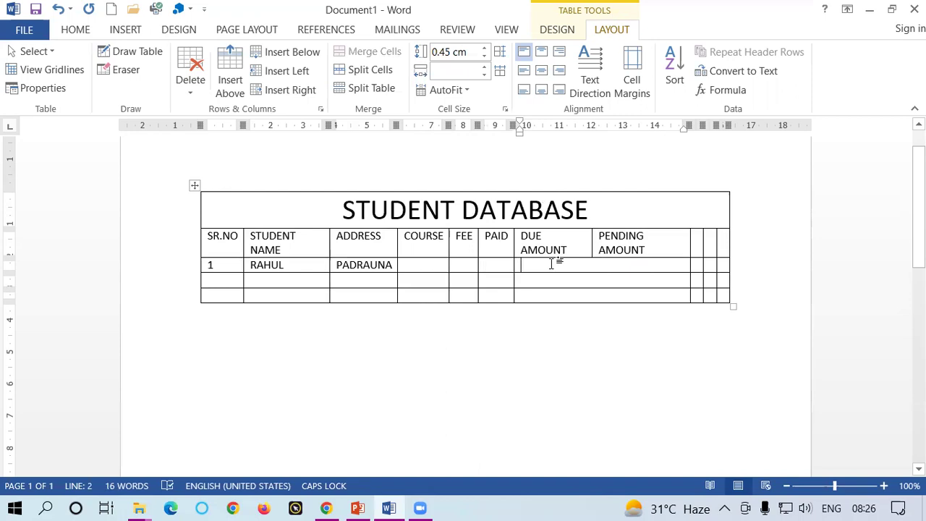
pyautogui.click(364, 70)
pyautogui.write('4')
pyautogui.press('Tab')
pyautogui.write('2')
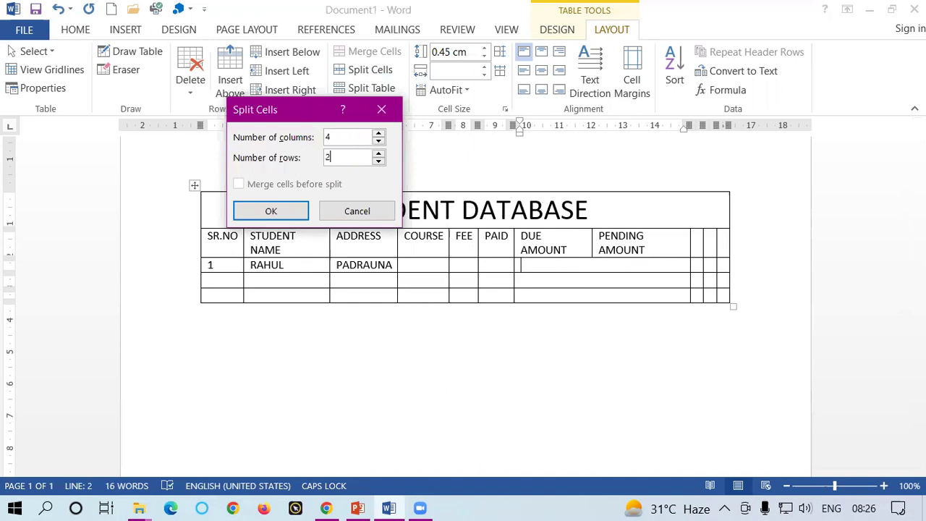
pyautogui.click(295, 208)
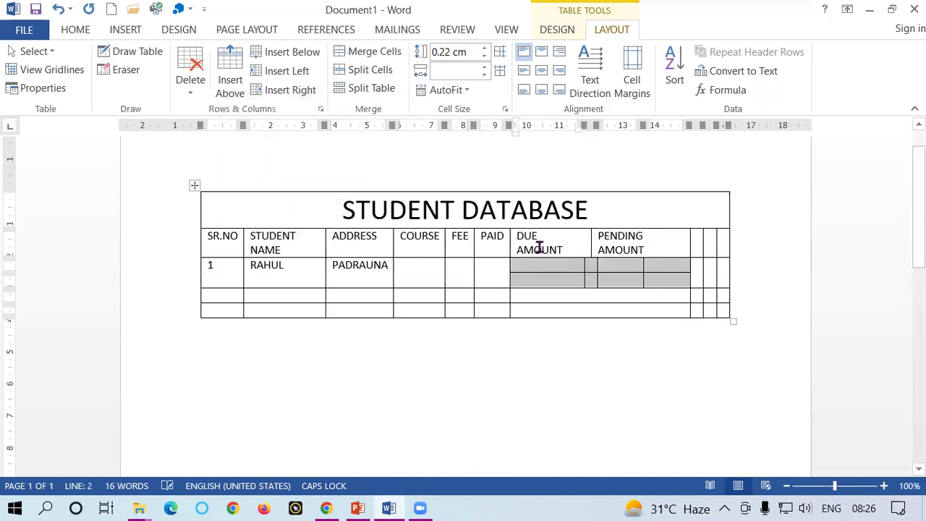
pyautogui.click(557, 265)
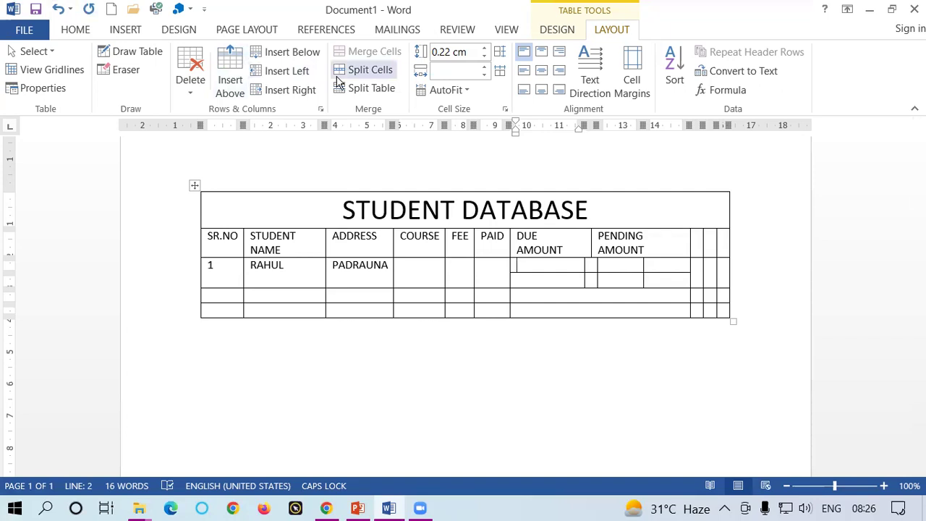
pyautogui.click(417, 267)
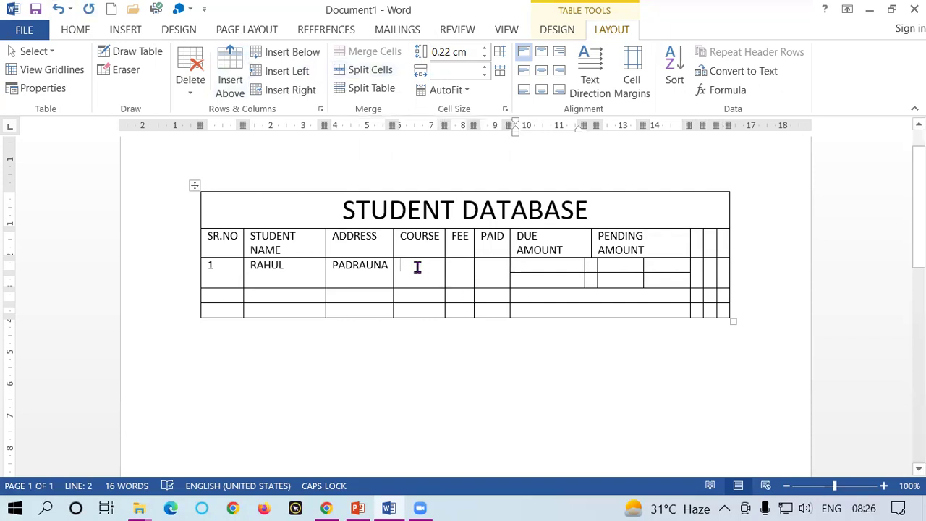
# Step: Undo both cell splits and enter course DFA for the first student
pyautogui.hotkey('ctrl', 'z')
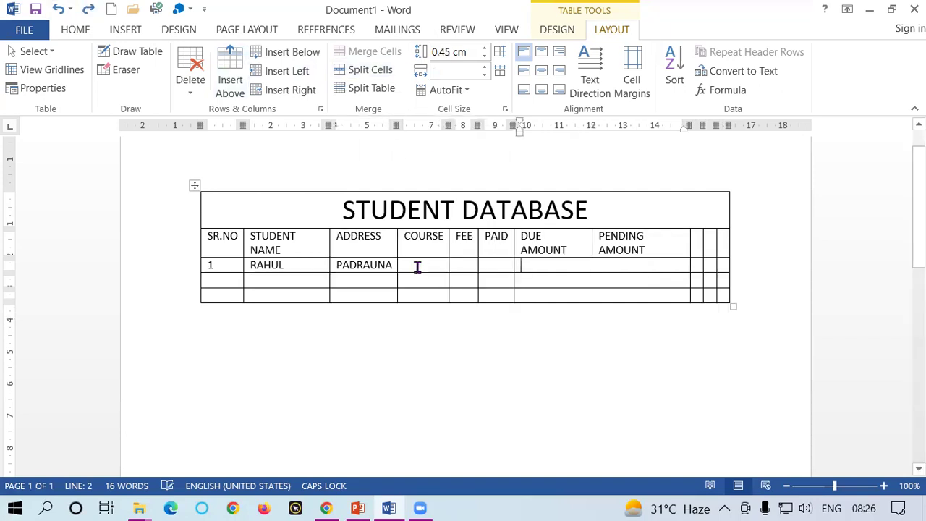
pyautogui.hotkey('ctrl', 'z')
pyautogui.click(417, 251)
pyautogui.write('D')
pyautogui.press('BackSpace')
pyautogui.write('DP')
pyautogui.write('A')
# Step: Fill row 2 with serial number 2, a student's name and address, and start course DCA
pyautogui.press('Tab')
pyautogui.press('Tab')
pyautogui.press('Tab')
pyautogui.press('Tab')
pyautogui.press('Tab')
pyautogui.press('Tab')
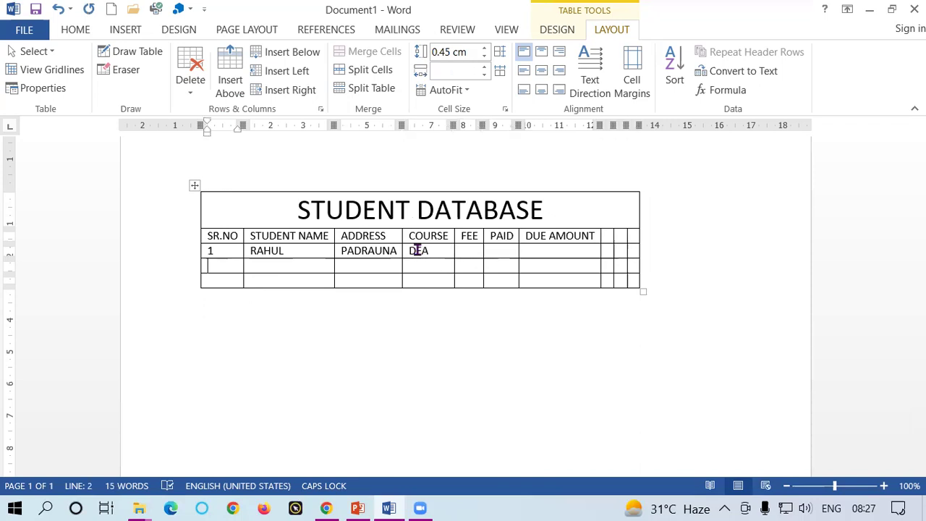
pyautogui.write('2')
pyautogui.press('Tab')
pyautogui.write('SURESH')
pyautogui.press('Tab')
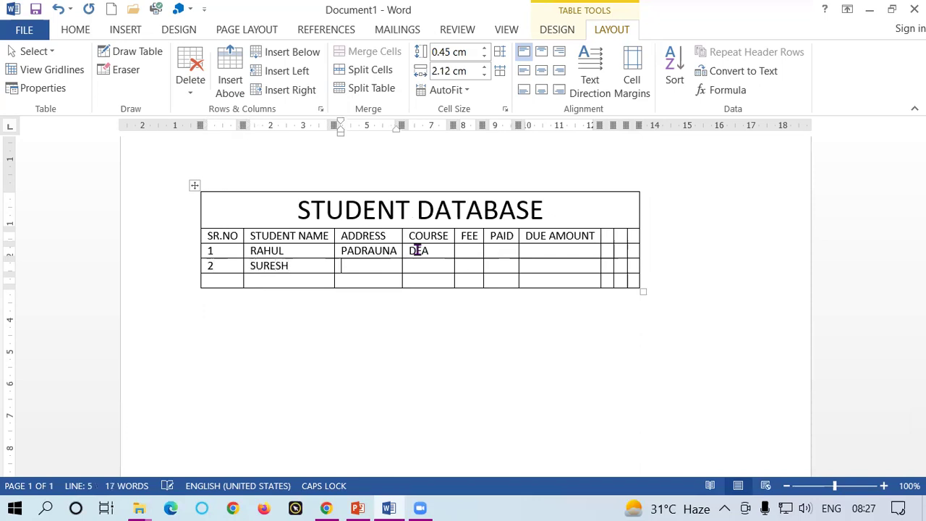
pyautogui.write('RAMKOLA')
pyautogui.press('Tab')
pyautogui.write('D')
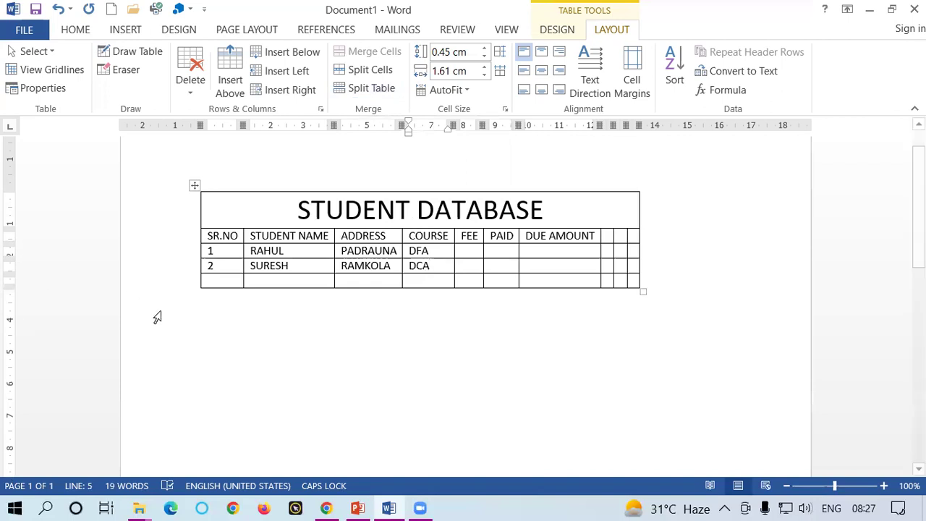
pyautogui.click(234, 267)
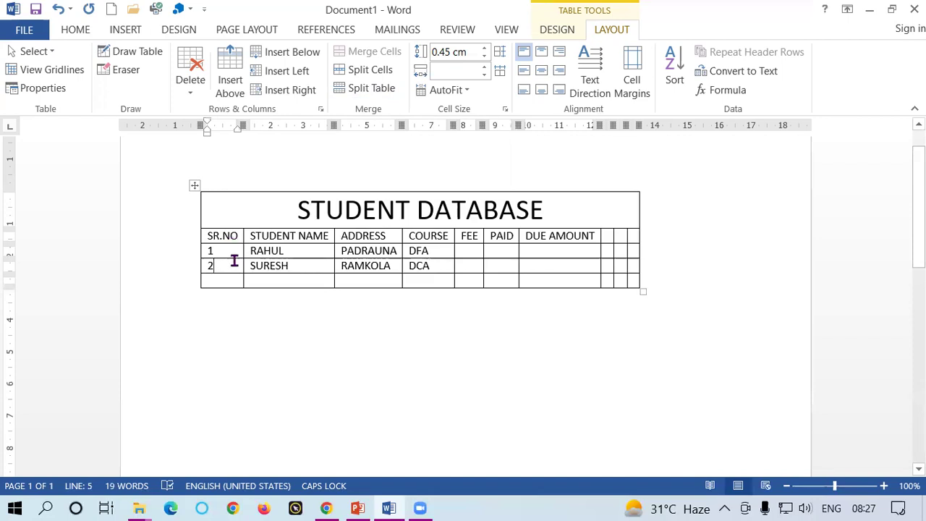
pyautogui.click(371, 88)
pyautogui.moveTo(319, 297)
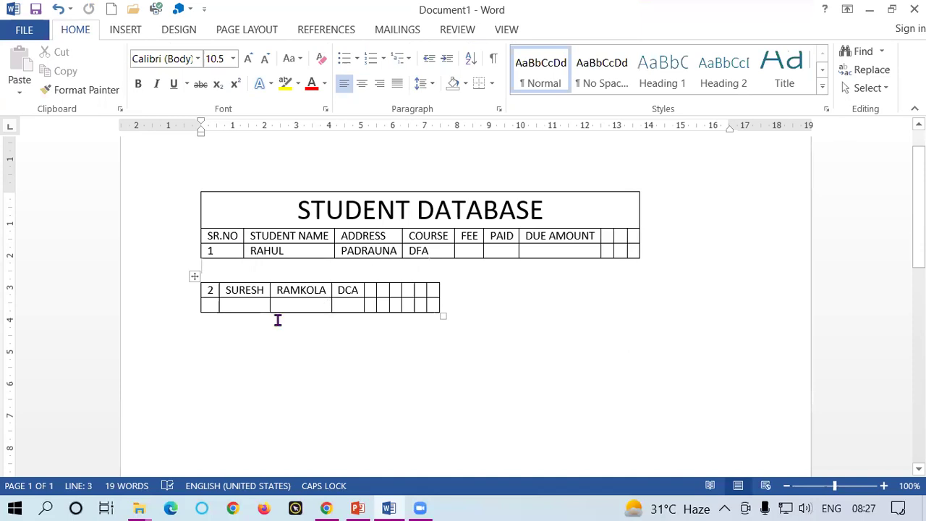
pyautogui.click(209, 288)
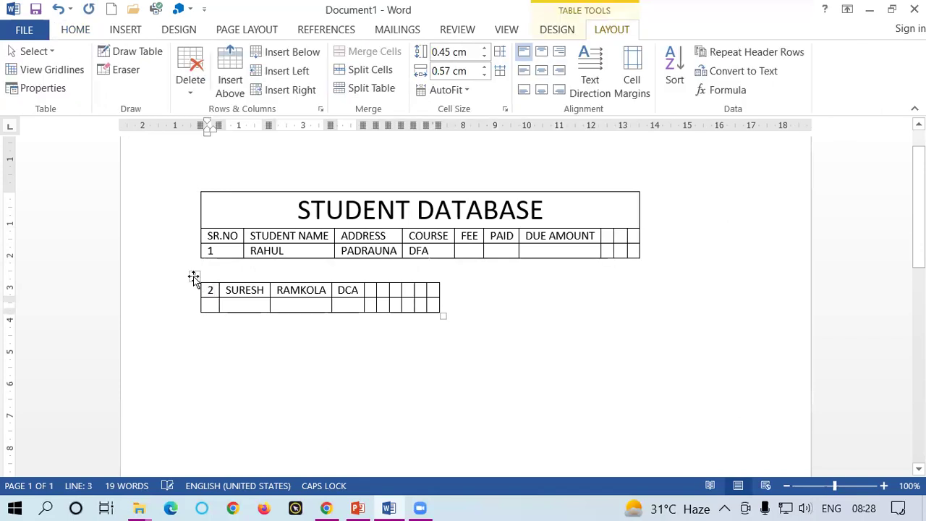
pyautogui.press('Delete')
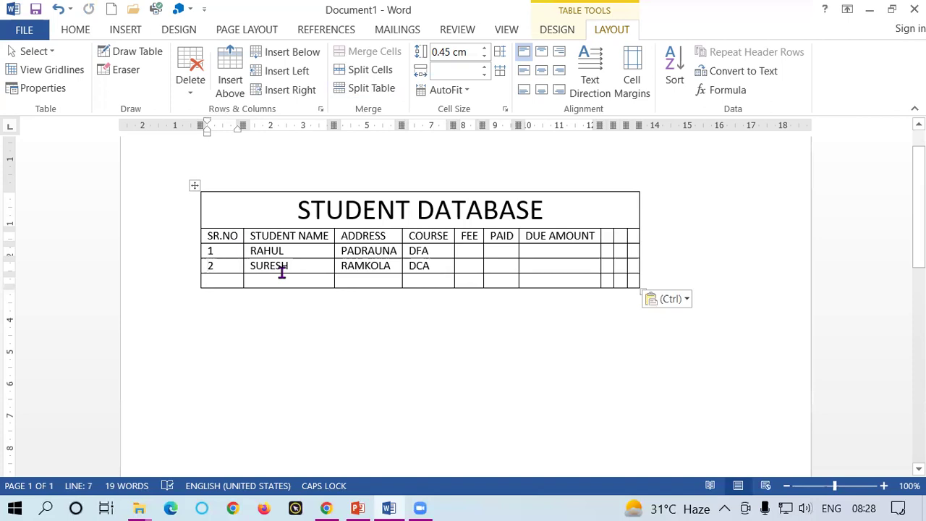
# Step: Set the table row height to 0.8 cm and the STUDENT NAME column width to 1.8 cm
pyautogui.click(290, 267)
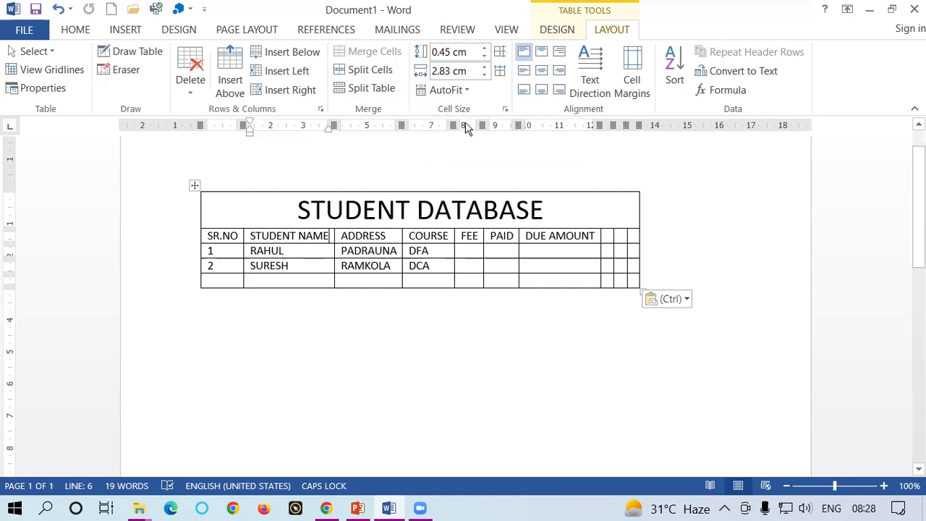
pyautogui.click(484, 52)
pyautogui.click(484, 52)
pyautogui.click(484, 52)
pyautogui.click(484, 52)
pyautogui.click(484, 52)
pyautogui.click(484, 52)
pyautogui.click(484, 52)
pyautogui.click(484, 52)
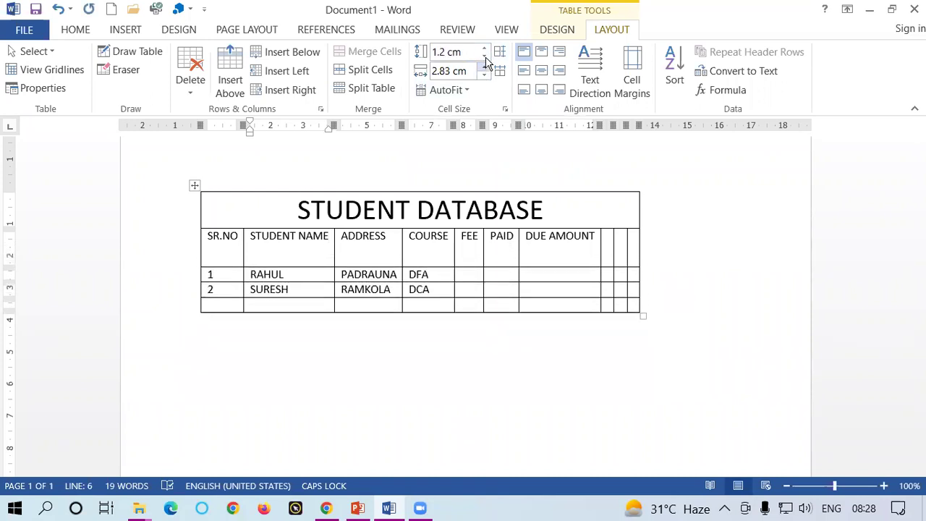
pyautogui.click(485, 57)
pyautogui.click(484, 57)
pyautogui.click(484, 57)
pyautogui.click(484, 58)
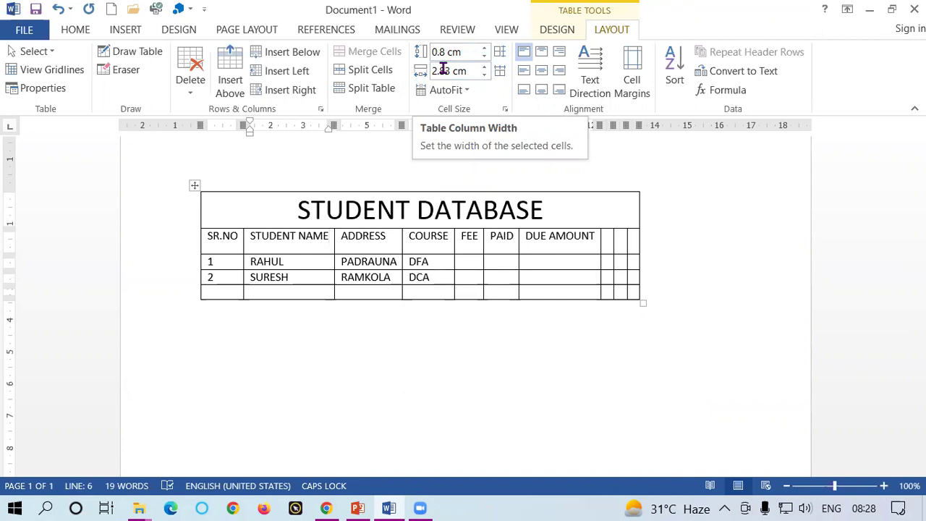
pyautogui.click(486, 72)
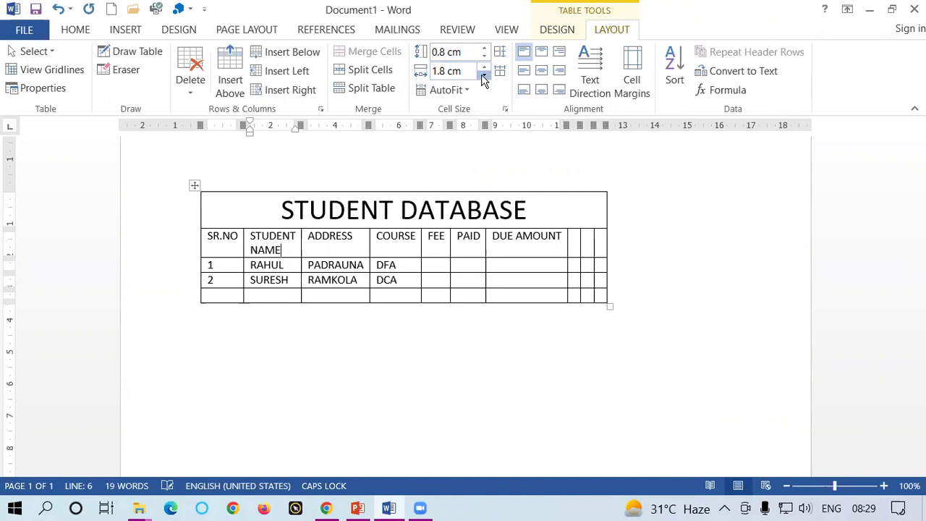
pyautogui.click(446, 90)
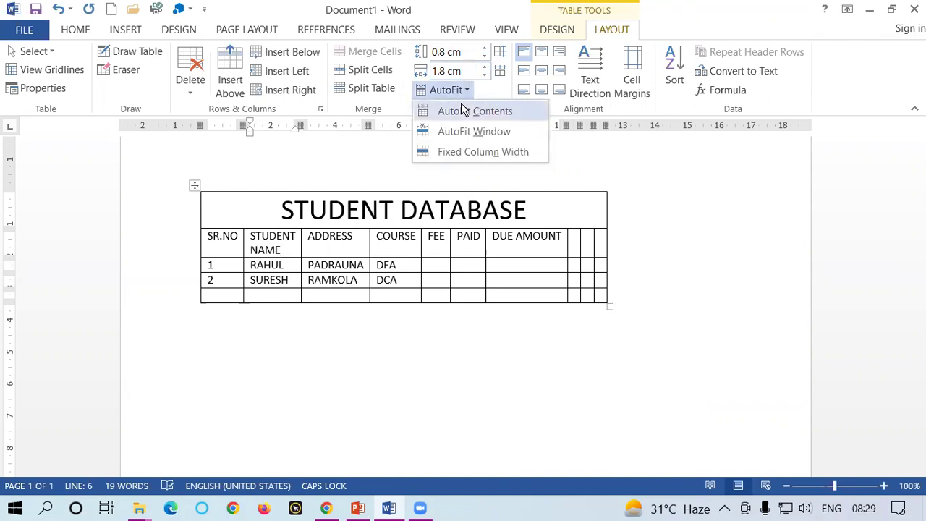
pyautogui.click(463, 109)
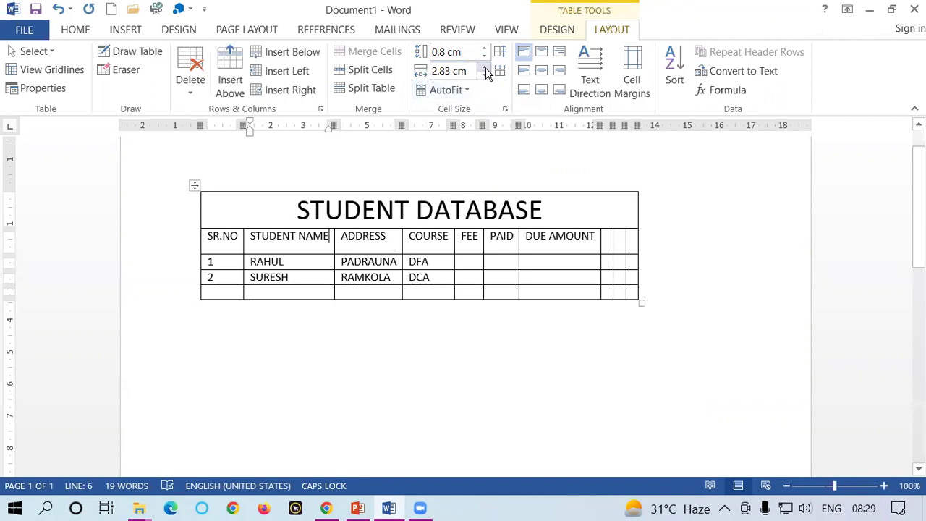
pyautogui.hotkey('ctrl', 'z')
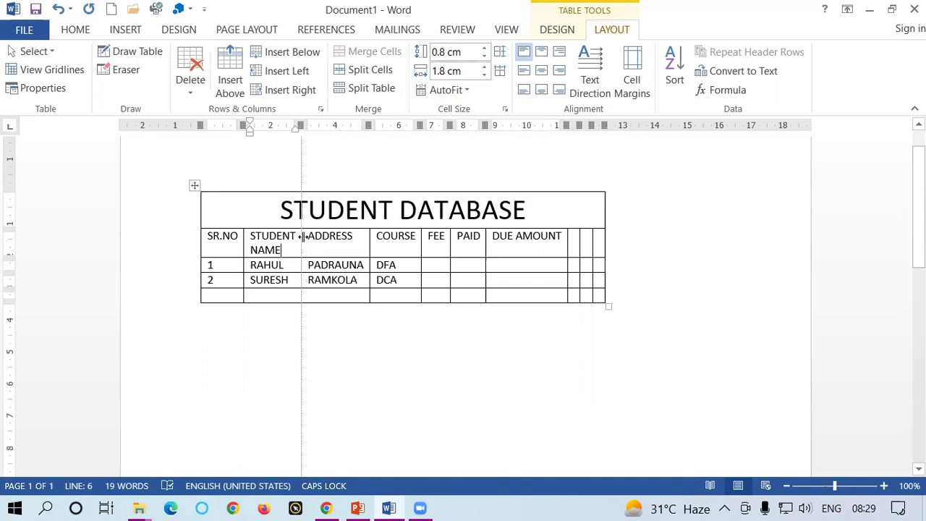
pyautogui.moveTo(300, 236); pyautogui.dragTo(329, 236)
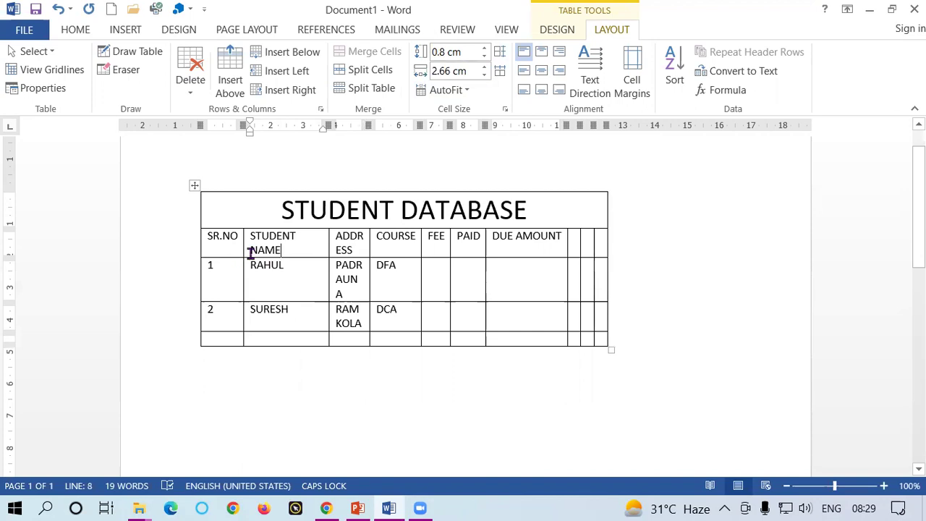
pyautogui.moveTo(253, 259)
pyautogui.mouseDown()
pyautogui.moveTo(273, 311)
pyautogui.moveTo(285, 280)
pyautogui.mouseUp()
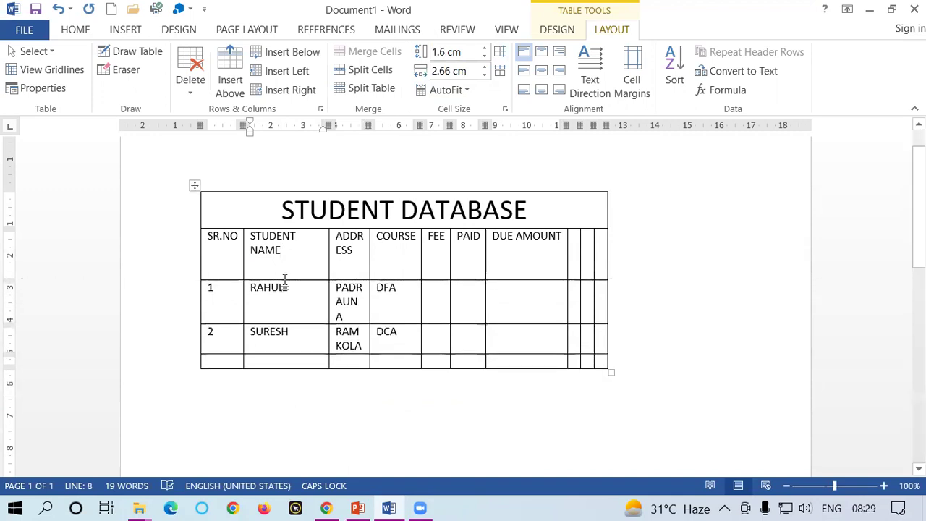
pyautogui.hotkey('ctrl', 'z')
pyautogui.hotkey('ctrl', 'z')
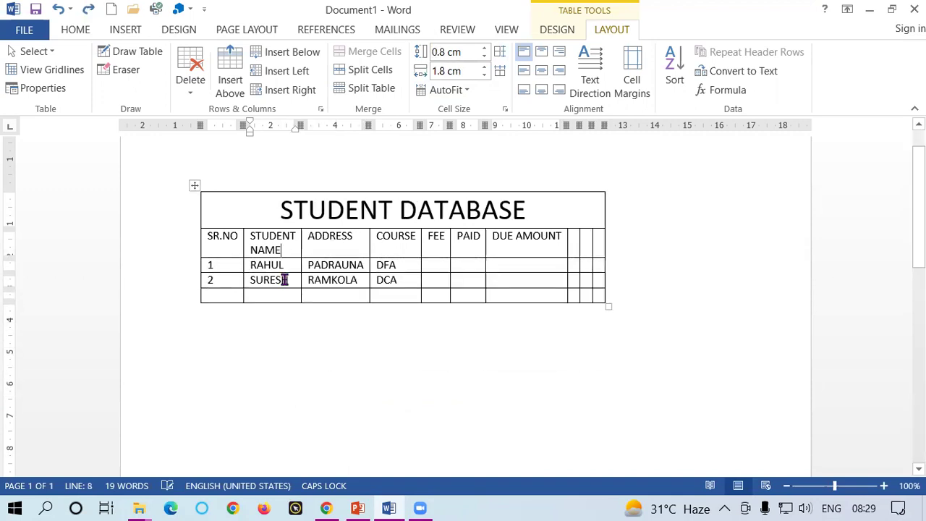
pyautogui.click(460, 96)
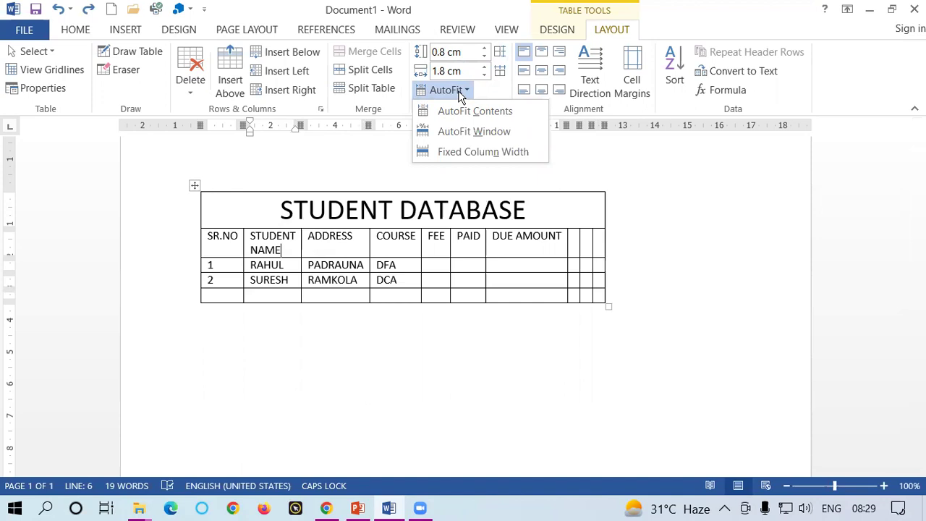
pyautogui.click(654, 225)
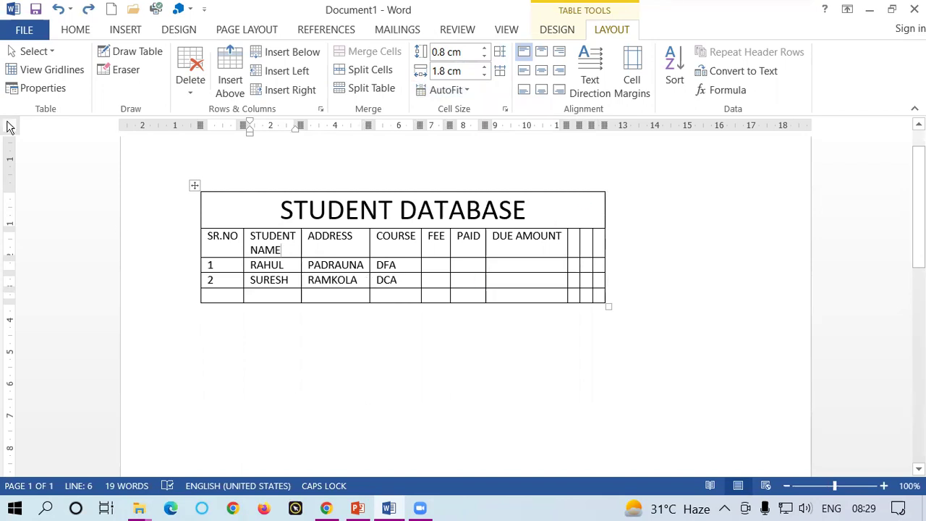
# Step: Erase the narrow empty columns along the table's right edge with the Eraser
pyautogui.click(115, 73)
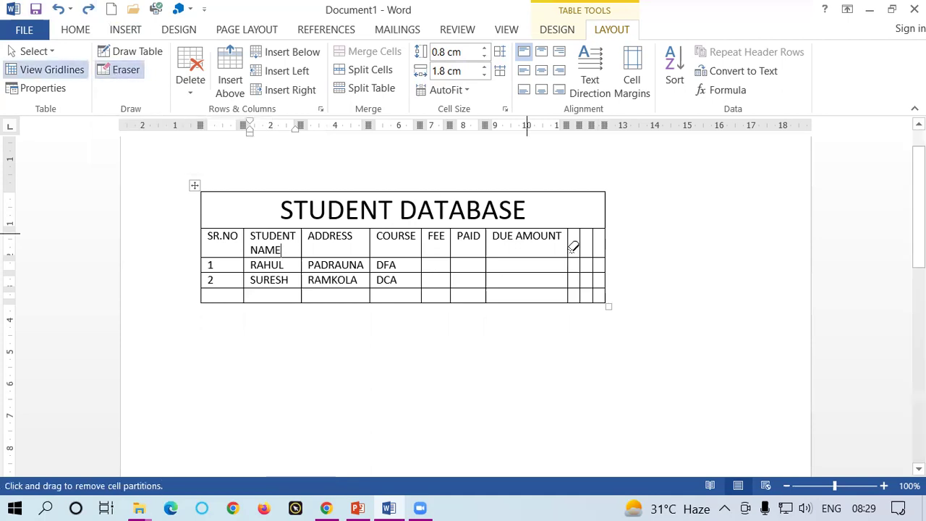
pyautogui.moveTo(591, 225); pyautogui.dragTo(626, 302)
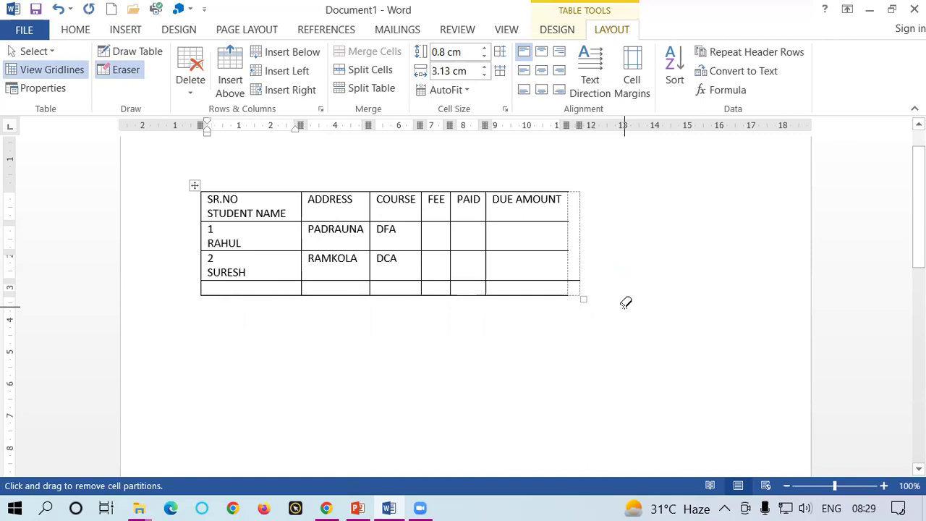
pyautogui.moveTo(579, 235); pyautogui.dragTo(626, 306)
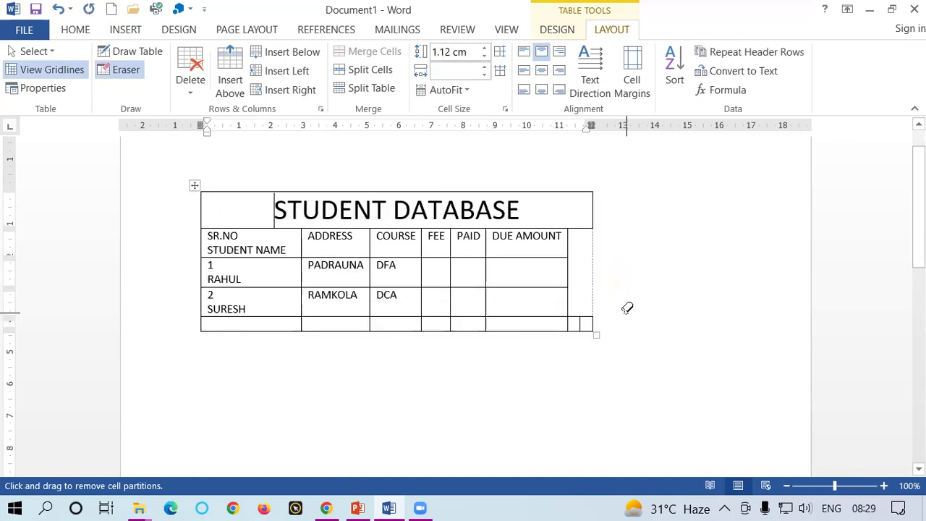
pyautogui.moveTo(581, 266)
pyautogui.mouseDown()
pyautogui.moveTo(587, 299)
pyautogui.moveTo(631, 351)
pyautogui.mouseUp()
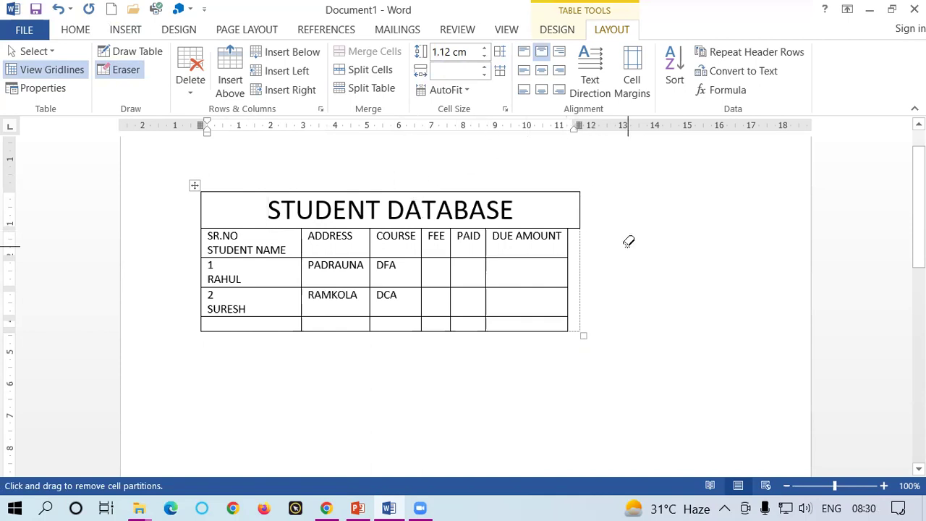
pyautogui.hotkey('ctrl', 'z')
pyautogui.hotkey('ctrl', 'z')
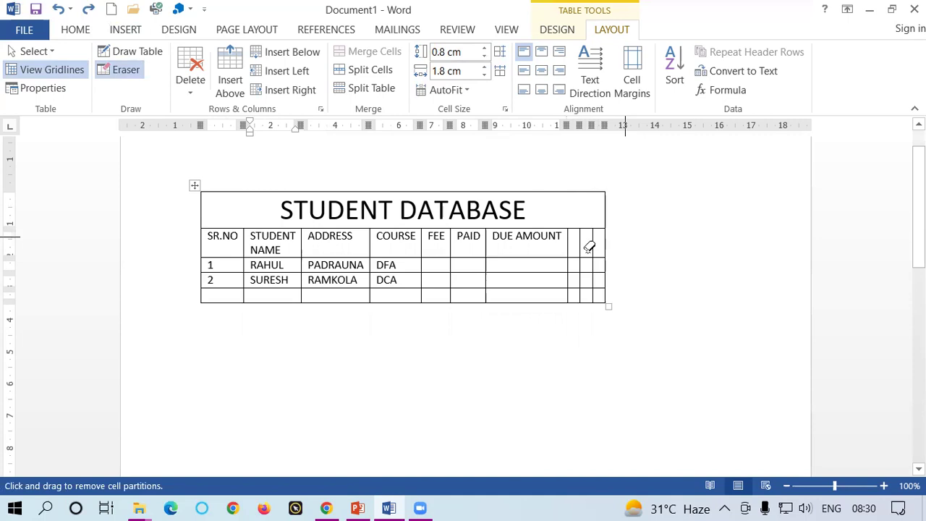
pyautogui.moveTo(577, 236); pyautogui.dragTo(634, 327)
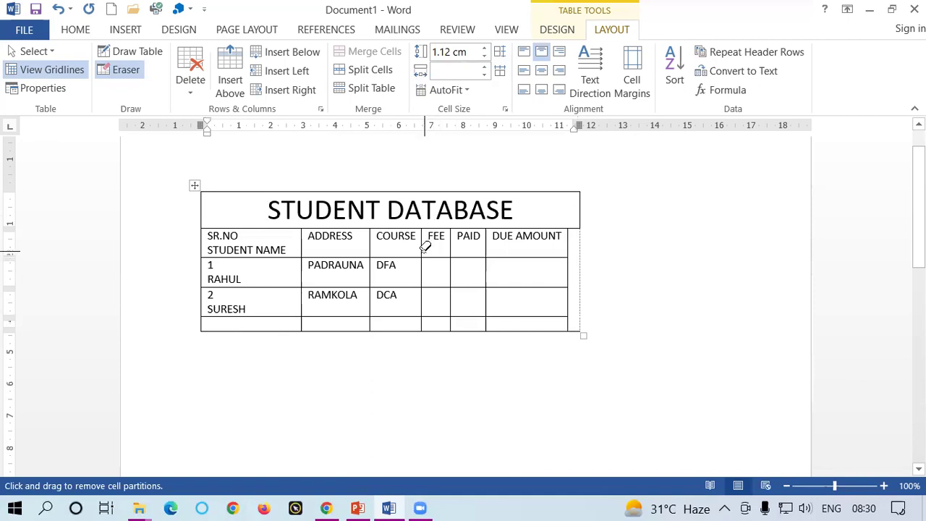
# Step: Erase several inner borders, then sweep the eraser across the entire table to remove it
pyautogui.click(422, 249)
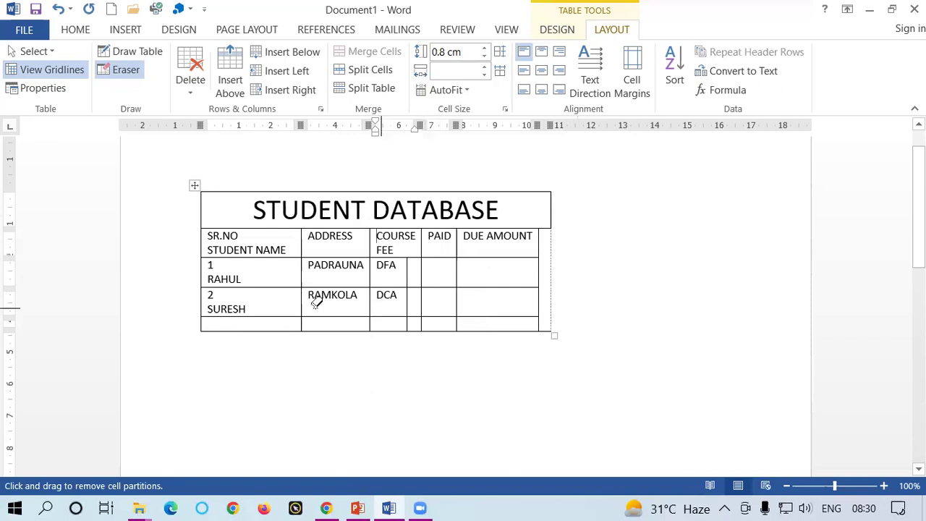
pyautogui.click(371, 317)
pyautogui.click(371, 323)
pyautogui.click(355, 316)
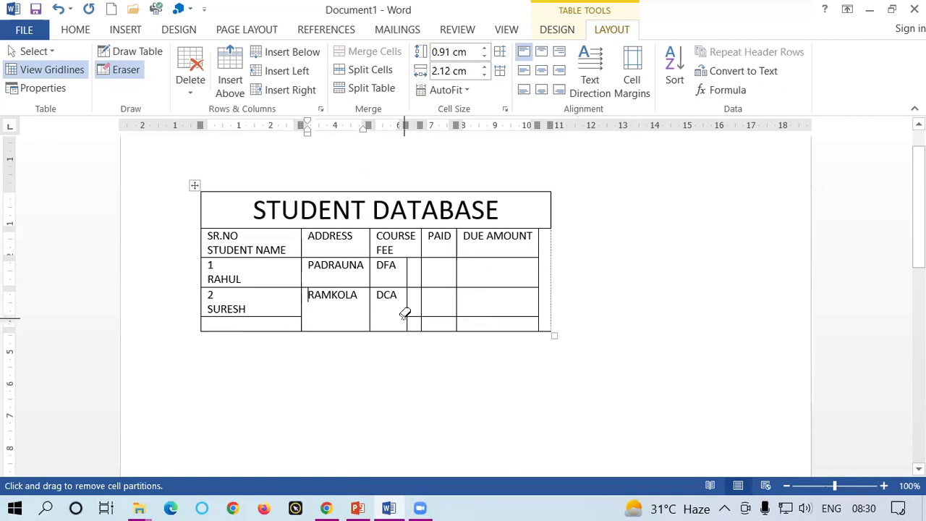
pyautogui.moveTo(159, 169); pyautogui.dragTo(591, 336)
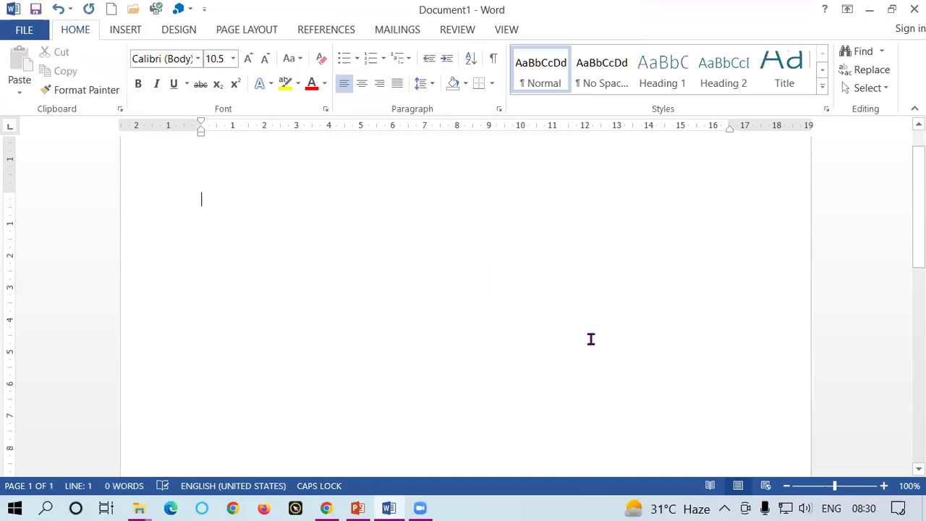
# Step: Undo back to the original table, restoring its borders and separate SR.NO and STUDENT NAME columns
pyautogui.hotkey('ctrl', 'z')
pyautogui.hotkey('ctrl', 'z')
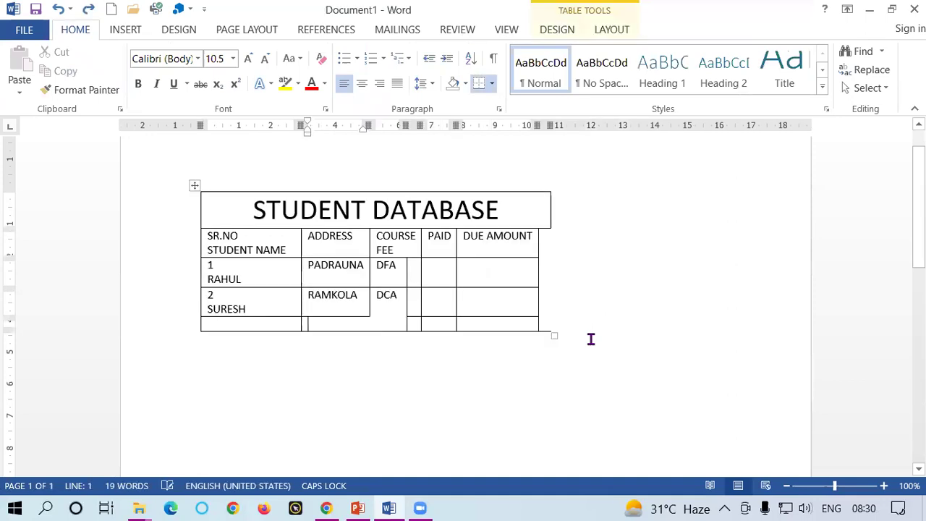
pyautogui.hotkey('ctrl', 'z')
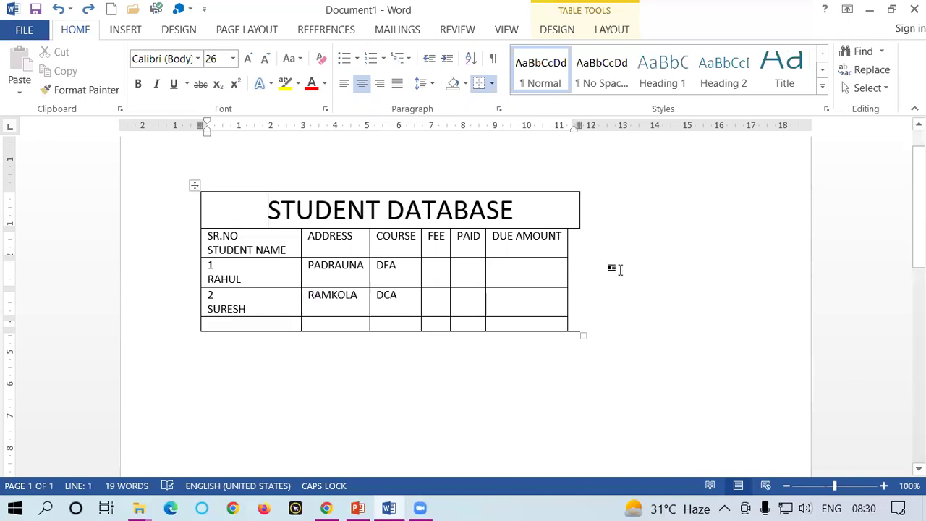
pyautogui.click(562, 239)
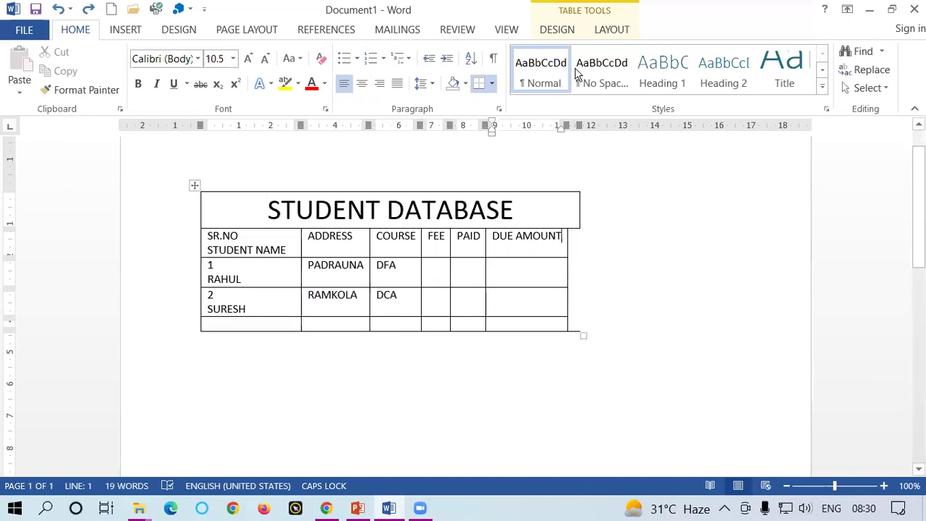
pyautogui.click(614, 29)
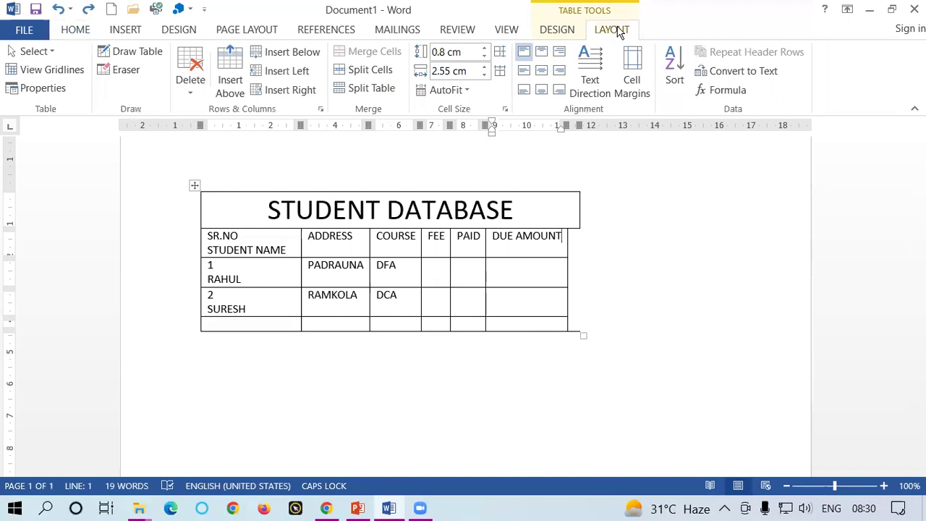
pyautogui.click(449, 91)
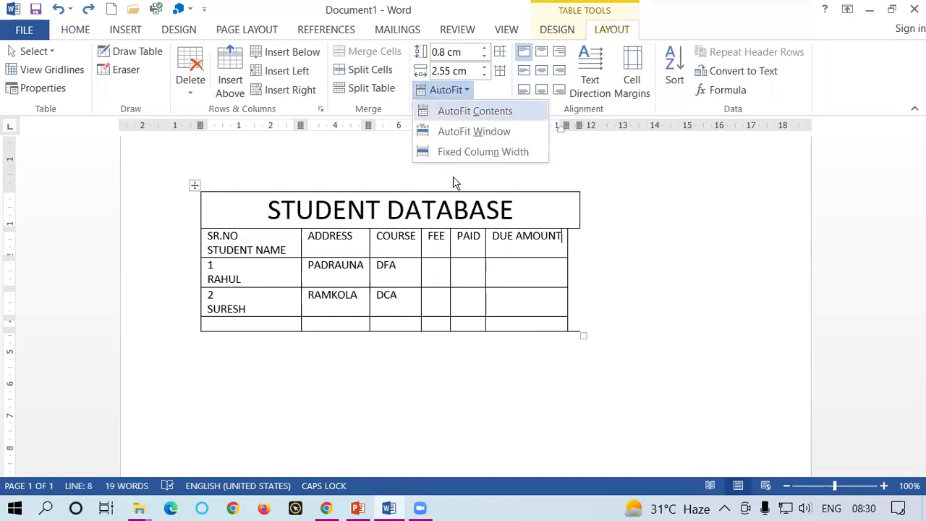
pyautogui.click(290, 273)
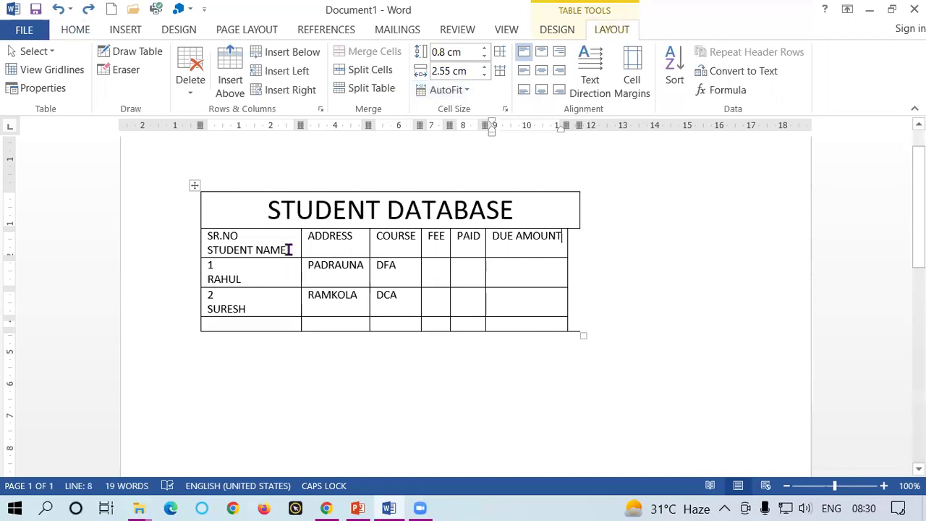
pyautogui.click(290, 250)
pyautogui.hotkey('ctrl', 'z')
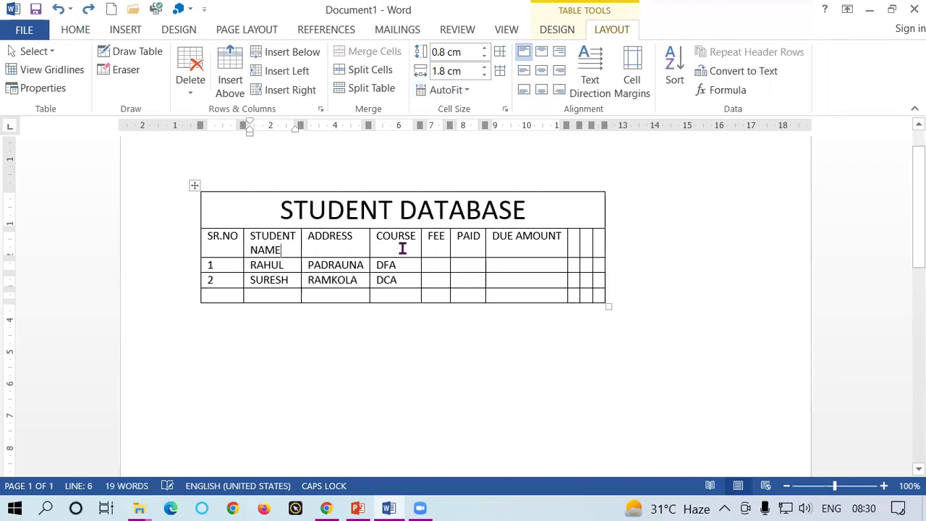
pyautogui.click(315, 248)
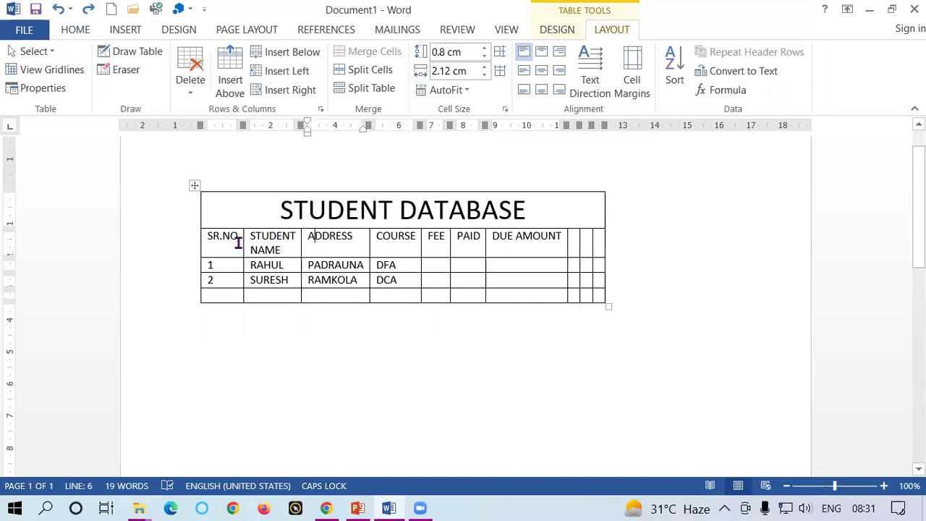
# Step: Fit the header row's columns to contents, undo it, then stretch the table to window width
pyautogui.moveTo(212, 239); pyautogui.dragTo(567, 245)
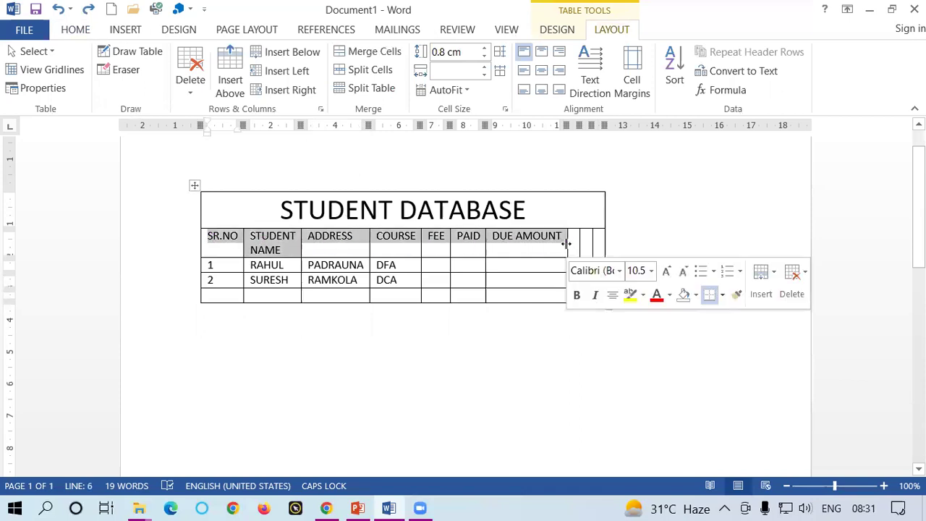
pyautogui.click(467, 95)
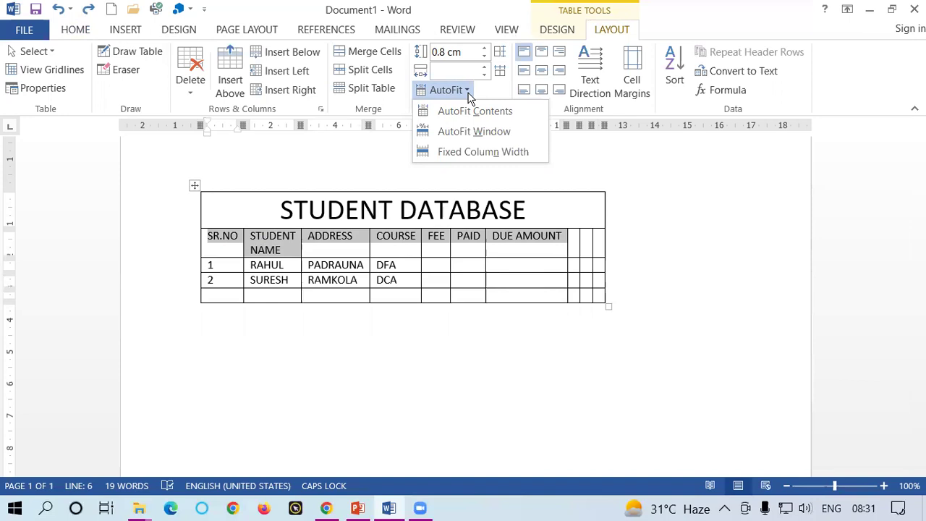
pyautogui.click(467, 110)
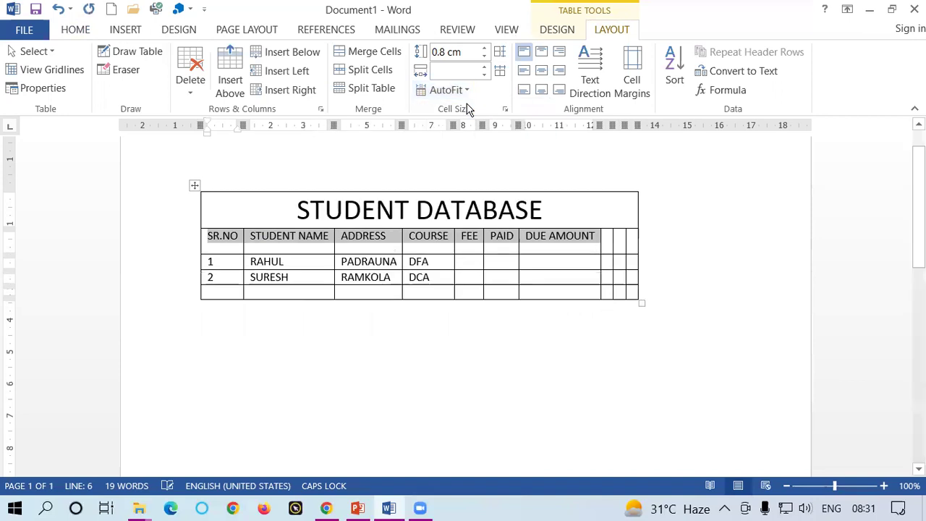
pyautogui.click(595, 239)
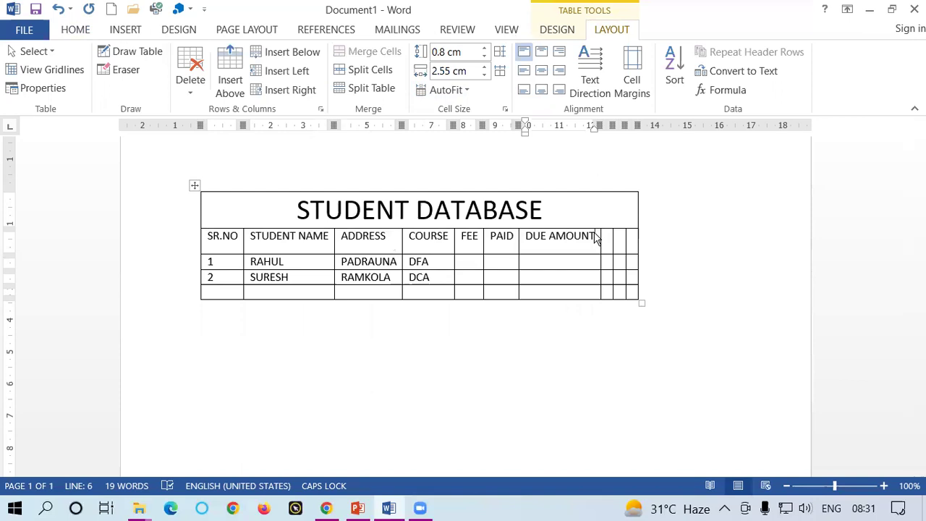
pyautogui.hotkey('ctrl', 'z')
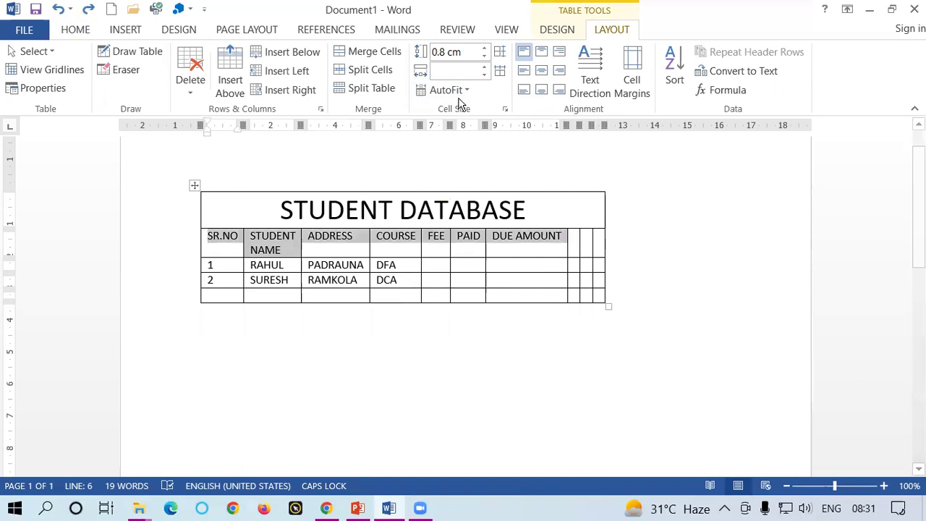
pyautogui.click(467, 91)
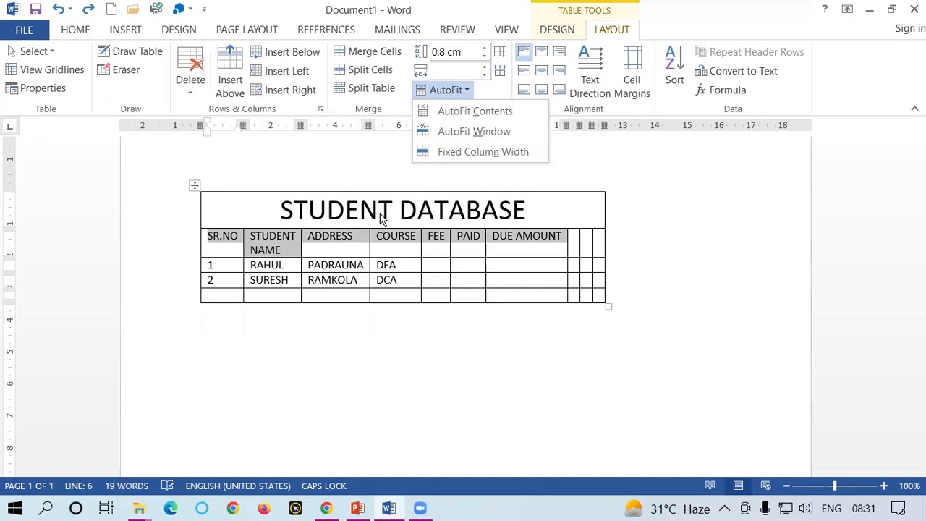
pyautogui.click(501, 137)
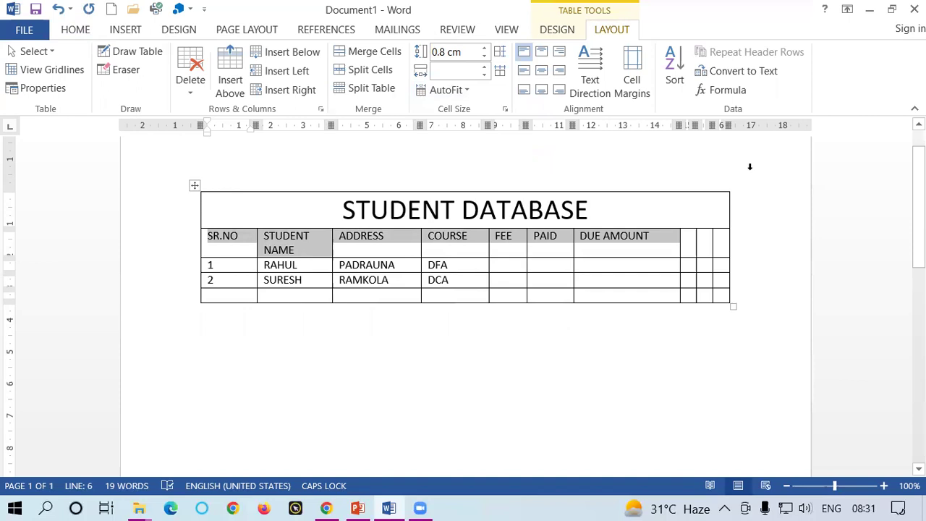
# Step: Try Fixed Column Width and AutoFit Contents again, finishing with AutoFit Window
pyautogui.click(443, 90)
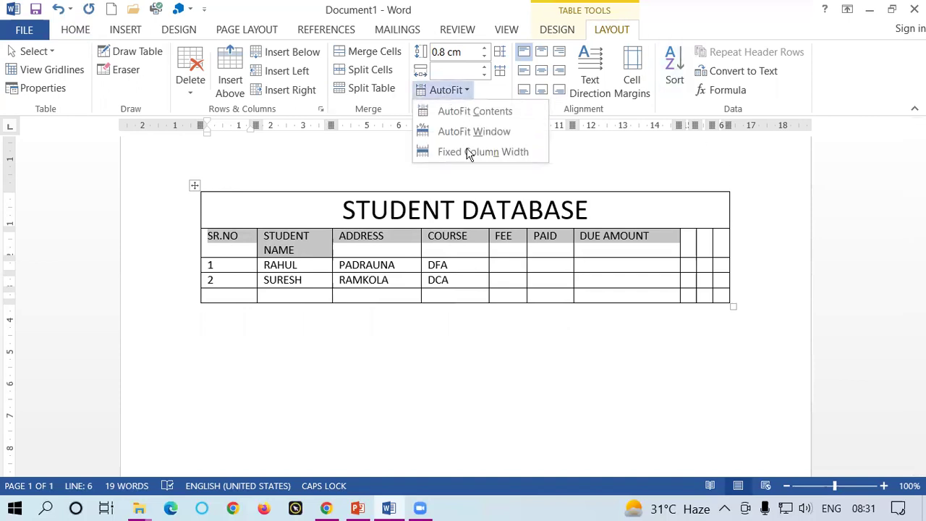
pyautogui.click(468, 152)
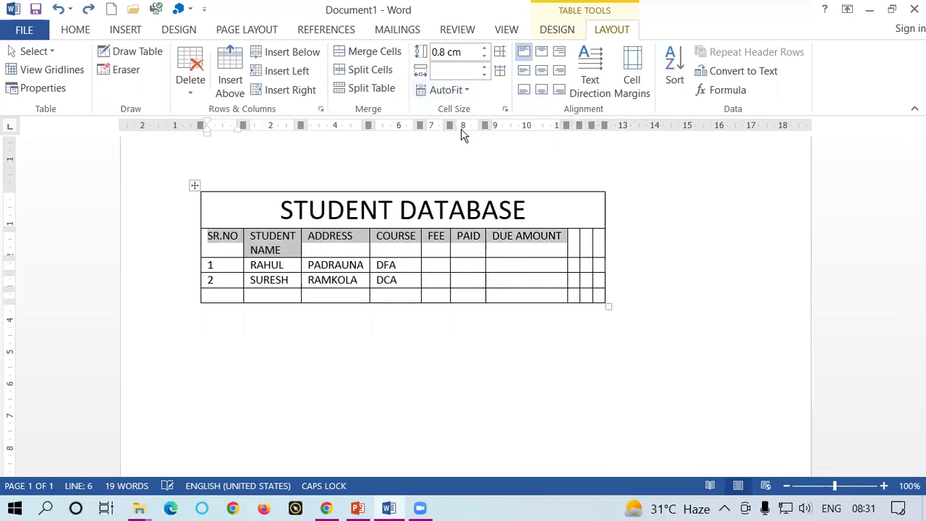
pyautogui.click(447, 91)
pyautogui.click(458, 152)
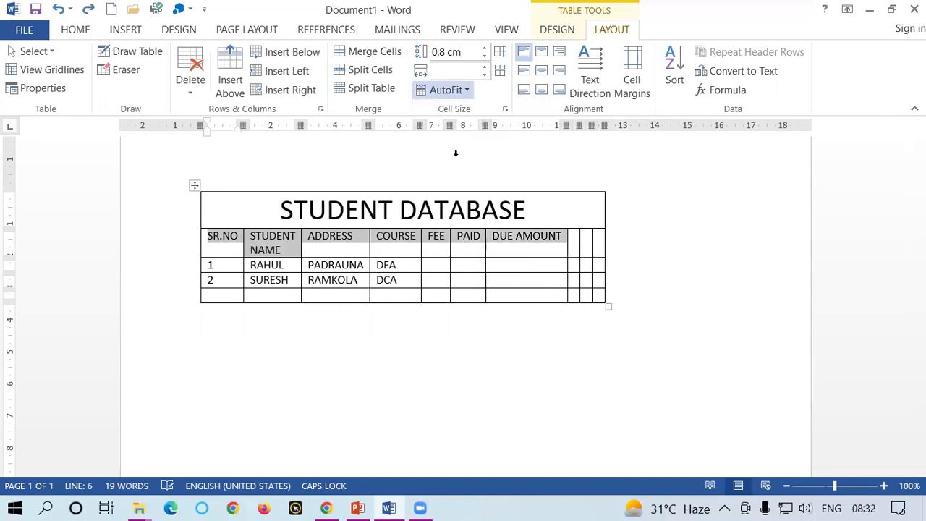
pyautogui.click(449, 90)
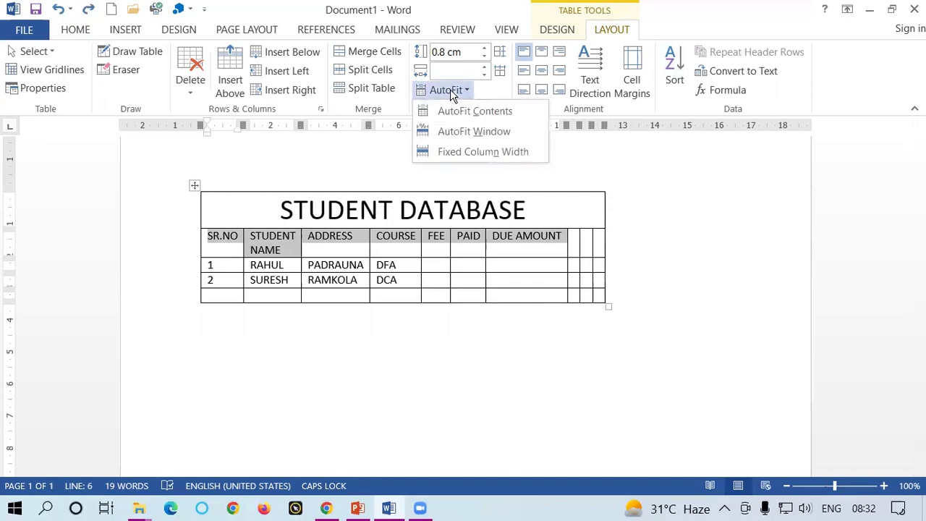
pyautogui.click(494, 152)
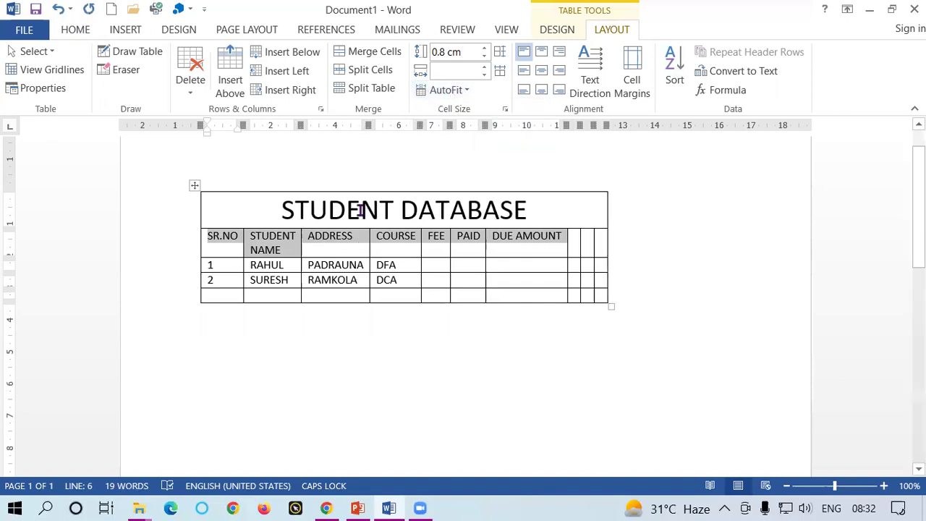
pyautogui.click(446, 91)
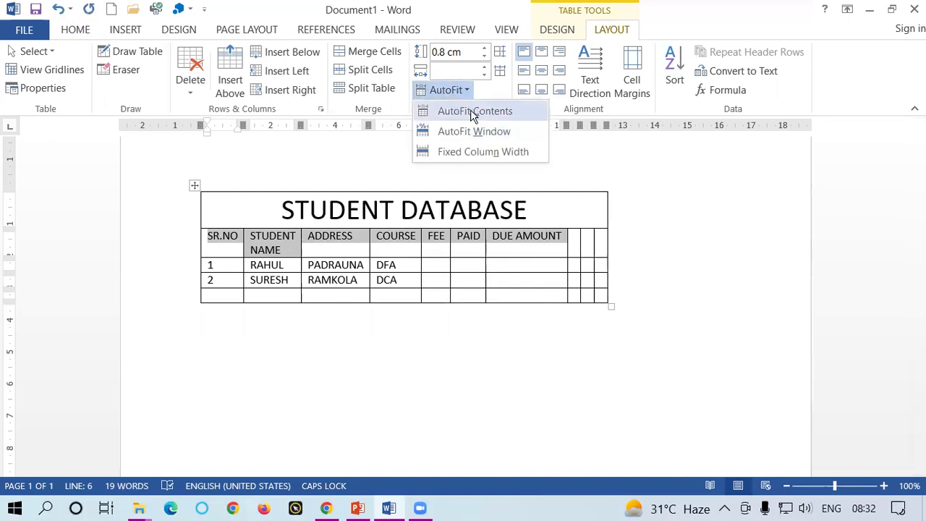
pyautogui.click(472, 112)
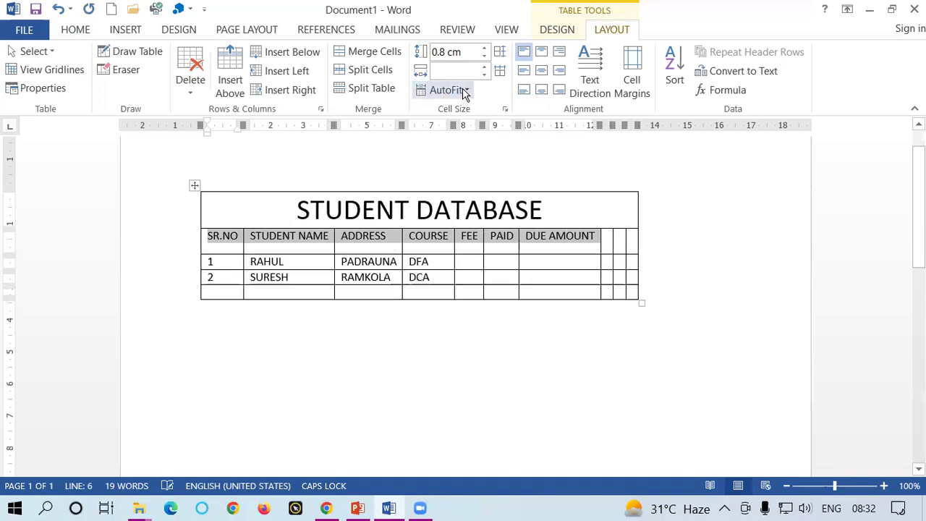
pyautogui.click(465, 92)
pyautogui.click(456, 132)
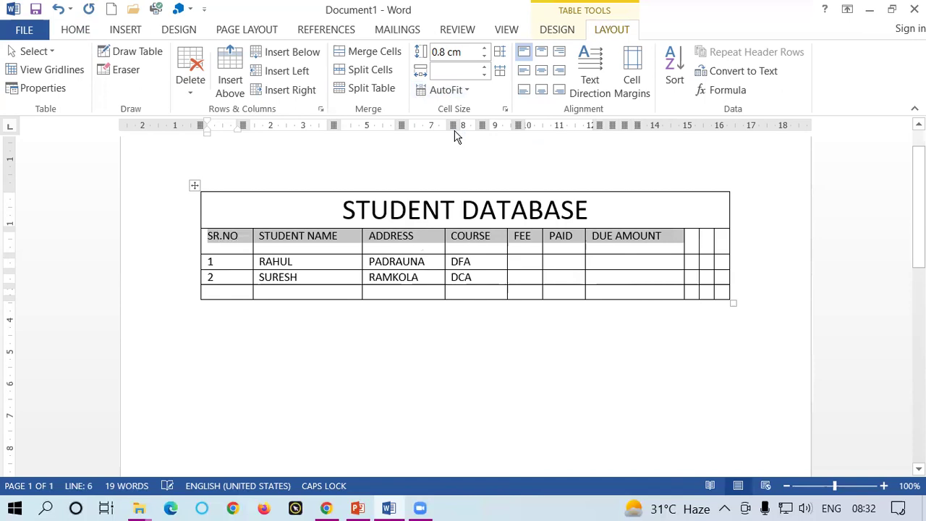
pyautogui.click(608, 238)
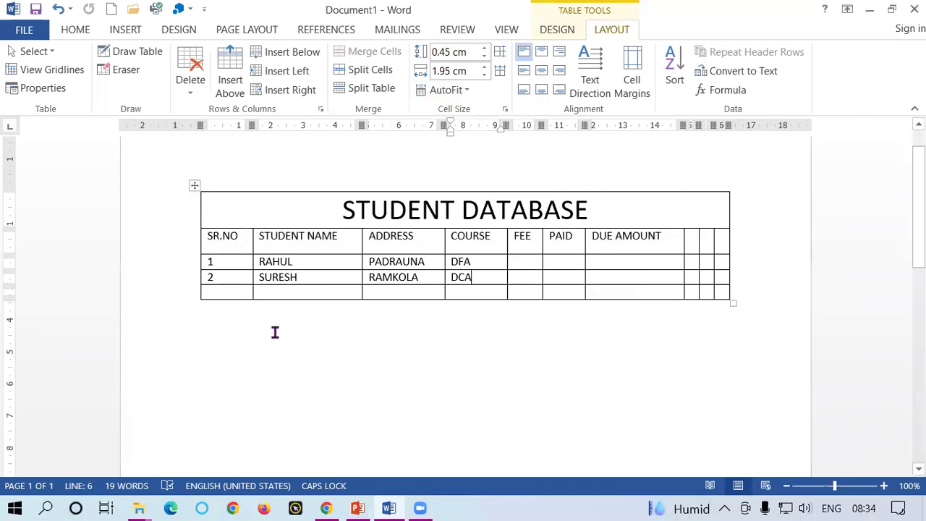
pyautogui.click(241, 316)
pyautogui.scroll(-3, 239, 289)
# Step: Insert a 4x2 table on a new line below the student table
pyautogui.press('Return')
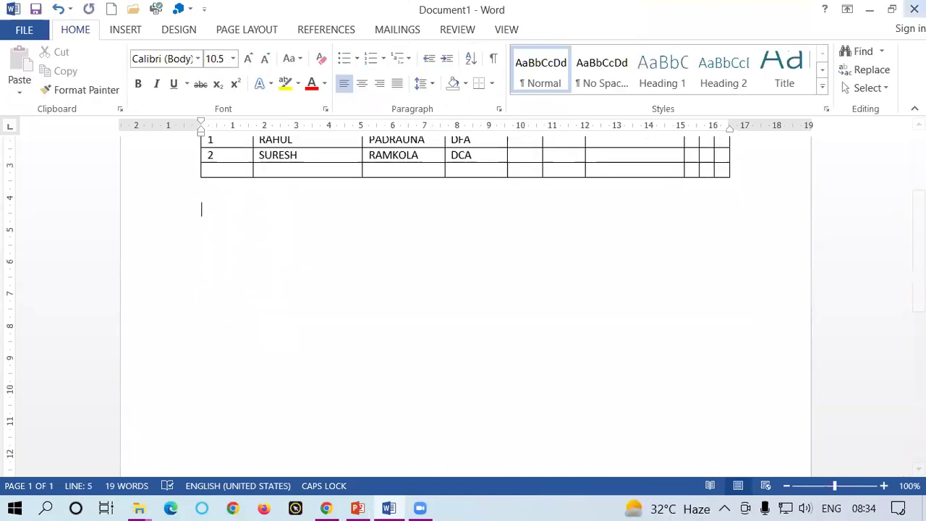
pyautogui.click(128, 29)
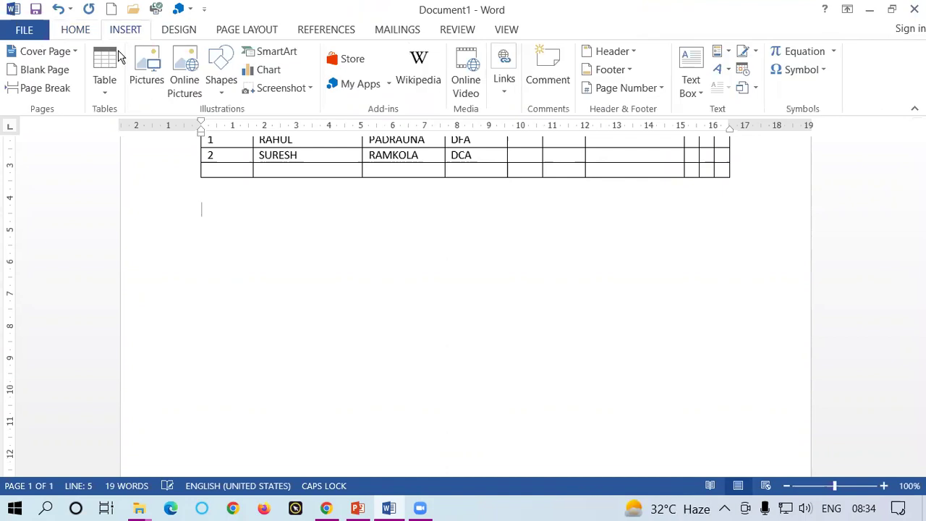
pyautogui.click(108, 81)
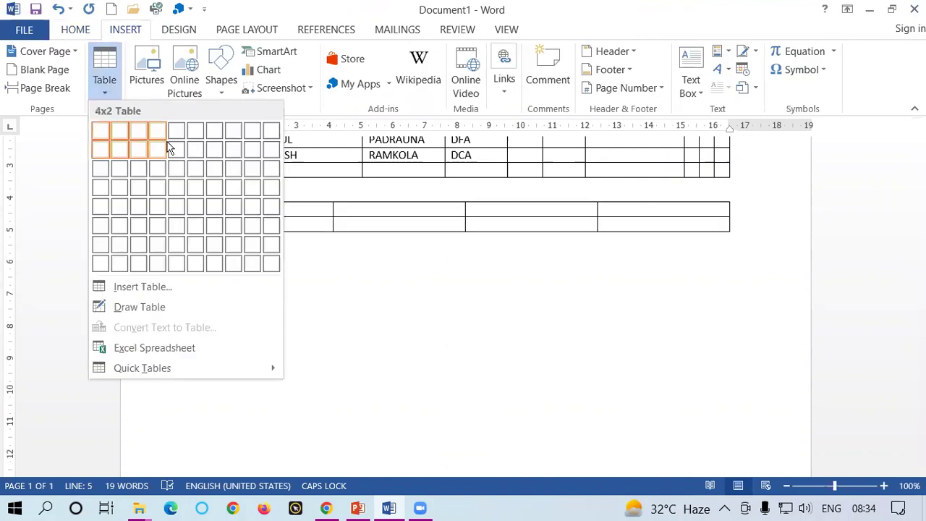
pyautogui.click(169, 147)
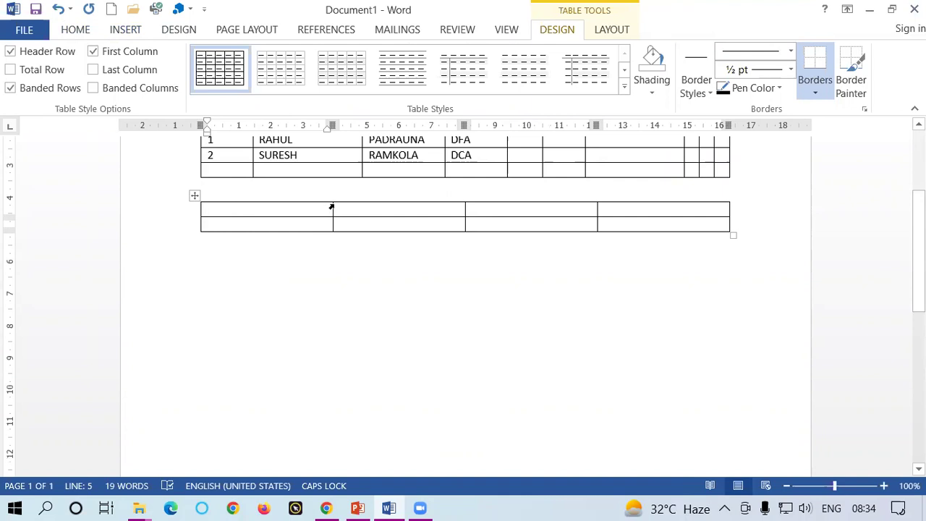
# Step: Narrow the new table's first two columns, add a row, and make rows four and seven taller
pyautogui.moveTo(333, 205); pyautogui.dragTo(257, 204)
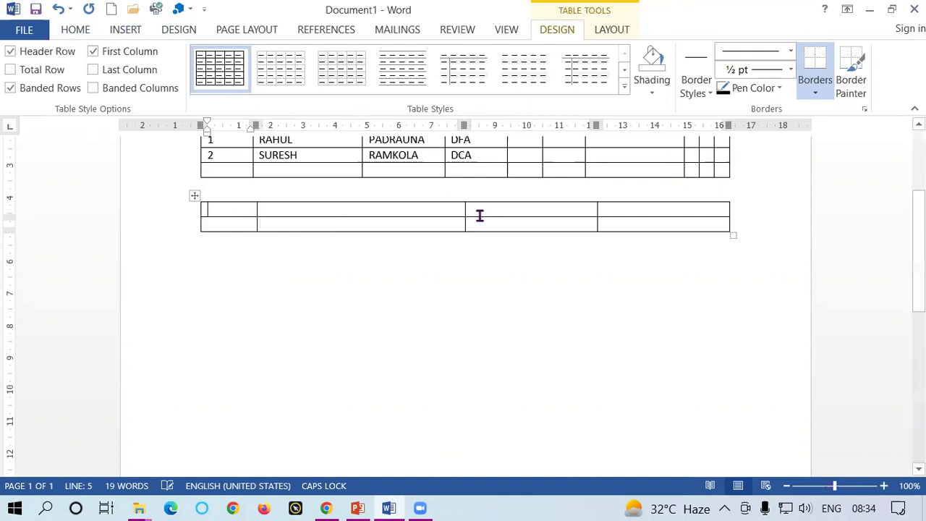
pyautogui.moveTo(457, 208); pyautogui.dragTo(407, 208)
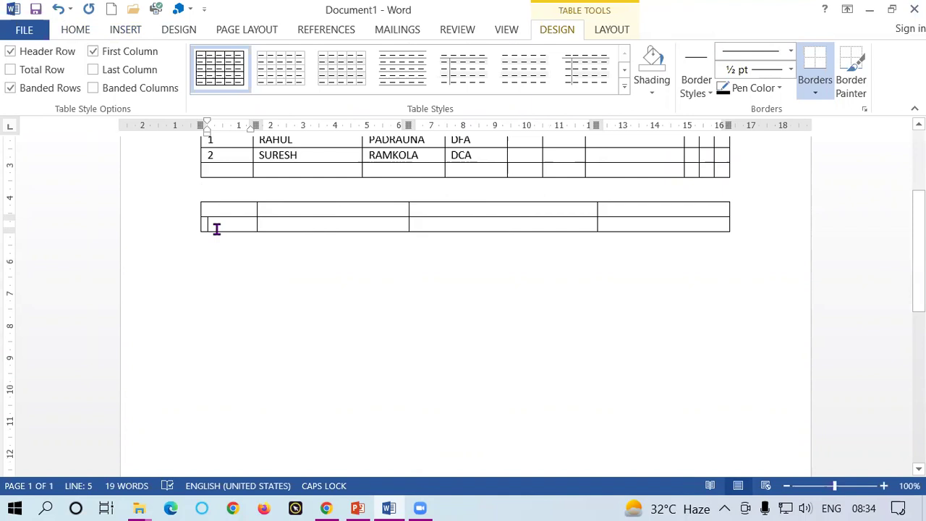
pyautogui.press('Tab')
pyautogui.press('Tab')
pyautogui.press('Tab')
pyautogui.press('Tab')
pyautogui.press('Tab')
pyautogui.press('Tab')
pyautogui.press('Tab')
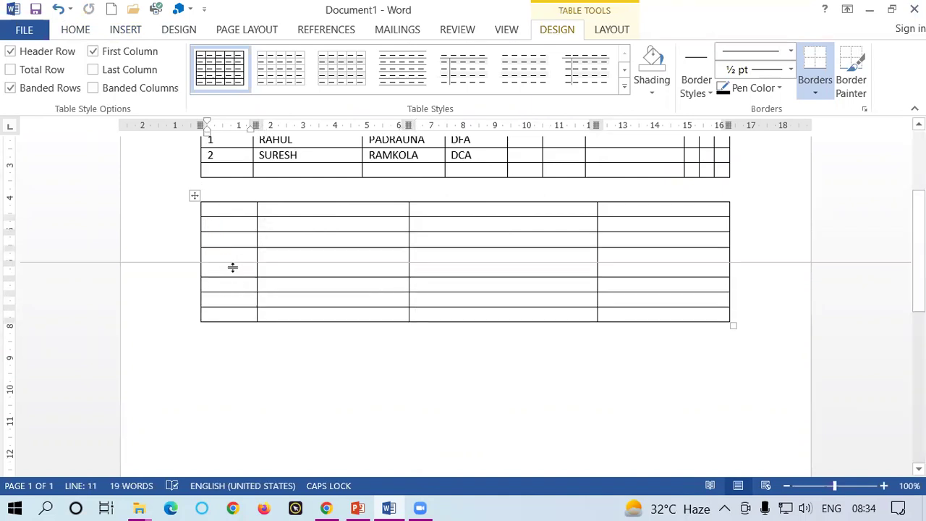
pyautogui.moveTo(232, 262); pyautogui.dragTo(234, 284)
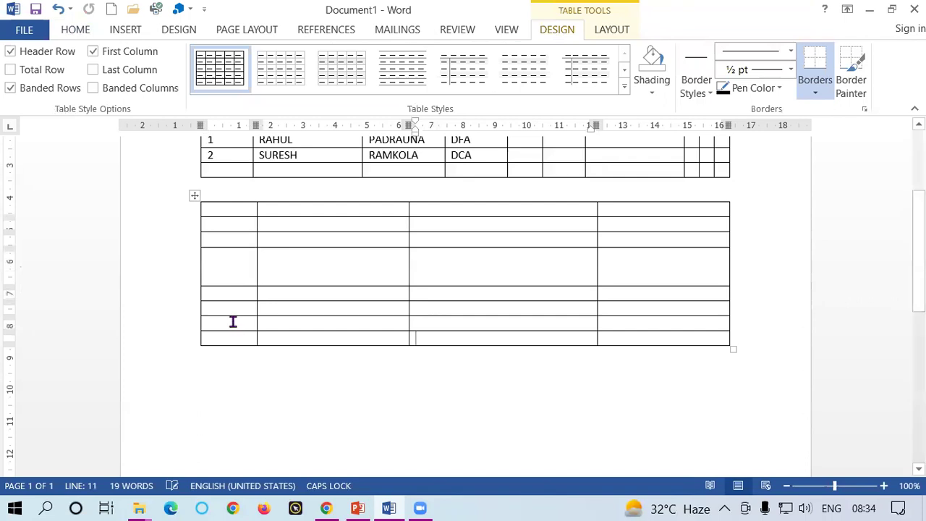
pyautogui.moveTo(238, 331); pyautogui.dragTo(239, 354)
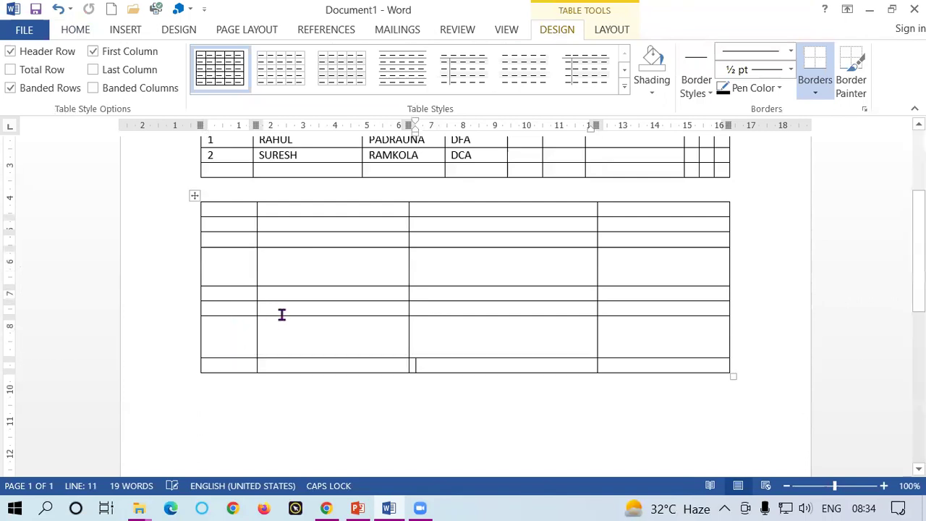
pyautogui.click(317, 262)
pyautogui.click(310, 209)
pyautogui.click(592, 31)
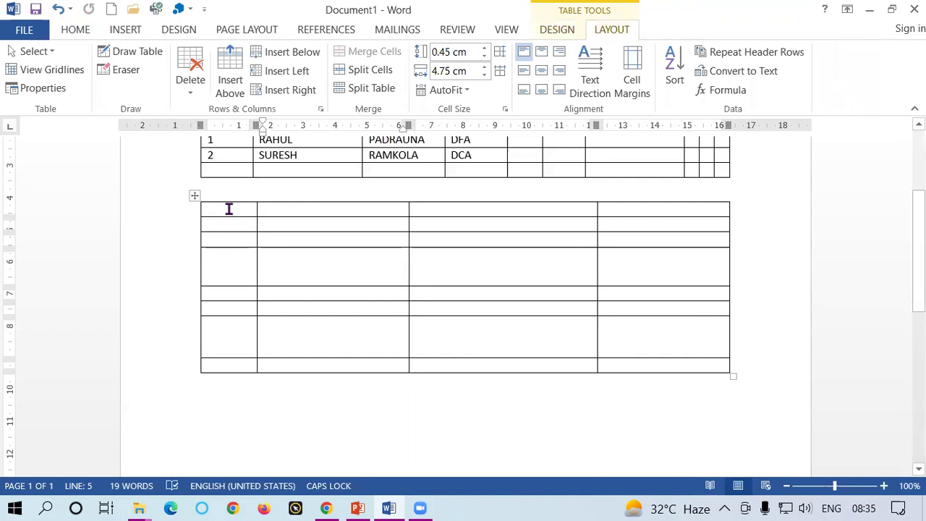
# Step: Try equalising the top row's cell widths, then undo that change
pyautogui.moveTo(238, 208); pyautogui.dragTo(285, 219)
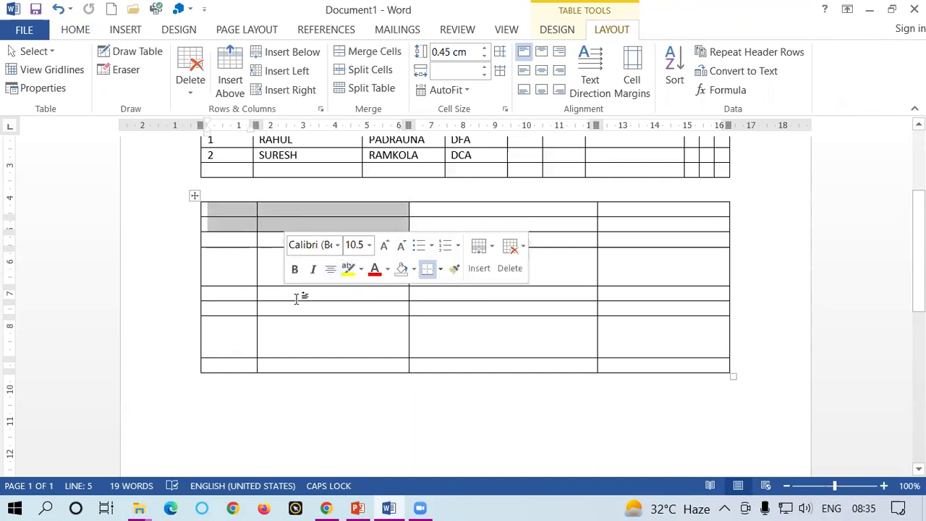
pyautogui.click(224, 212)
pyautogui.moveTo(225, 208); pyautogui.dragTo(553, 217)
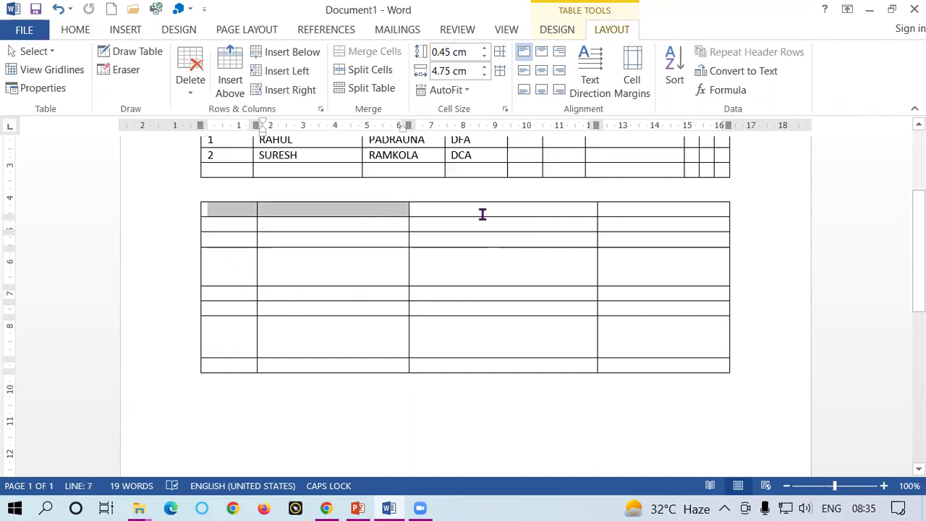
pyautogui.click(439, 253)
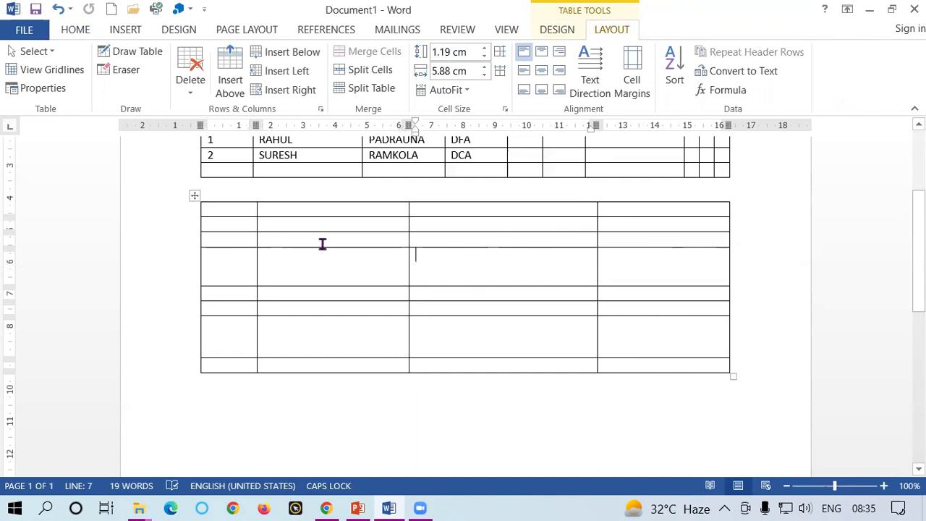
pyautogui.moveTo(237, 209); pyautogui.dragTo(670, 220)
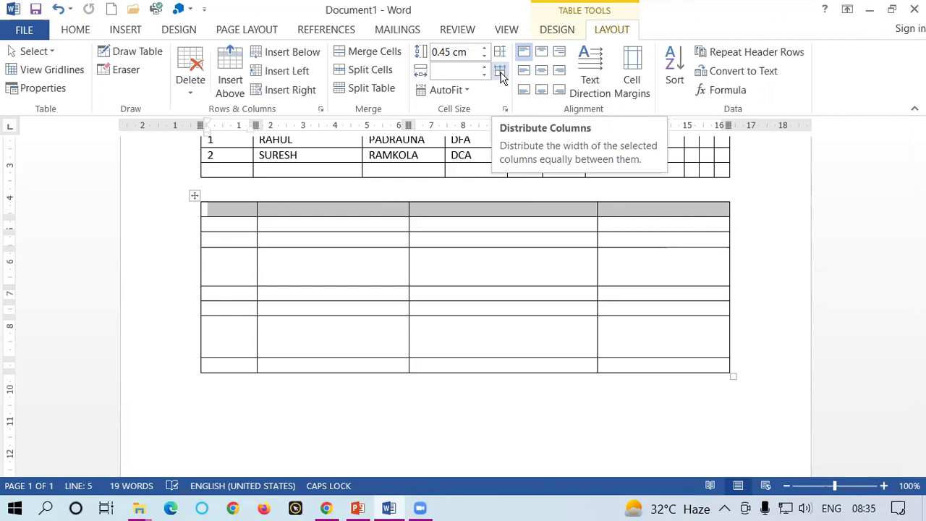
pyautogui.click(502, 78)
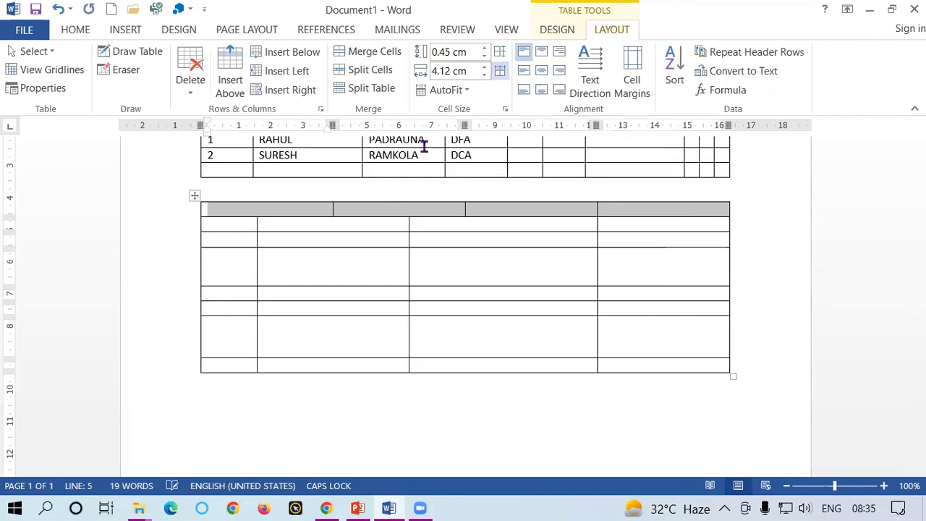
pyautogui.click(635, 214)
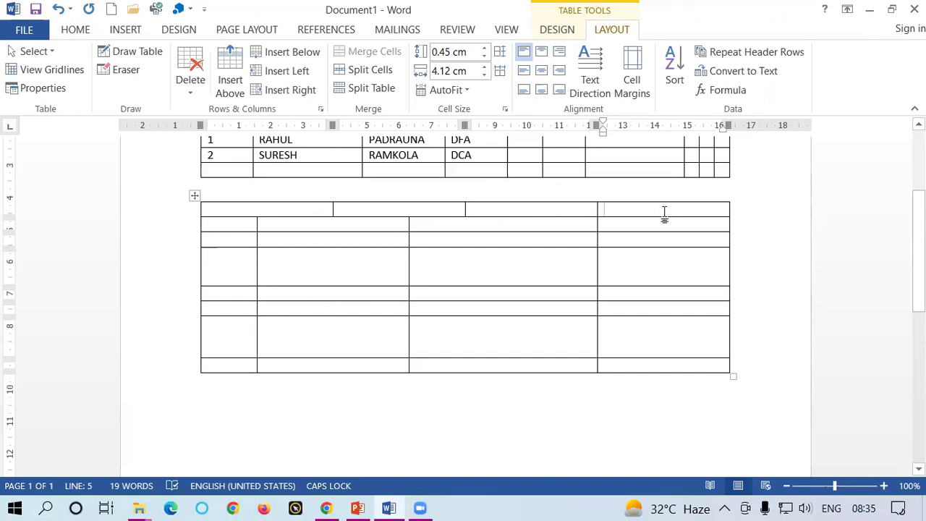
pyautogui.hotkey('ctrl', 'z')
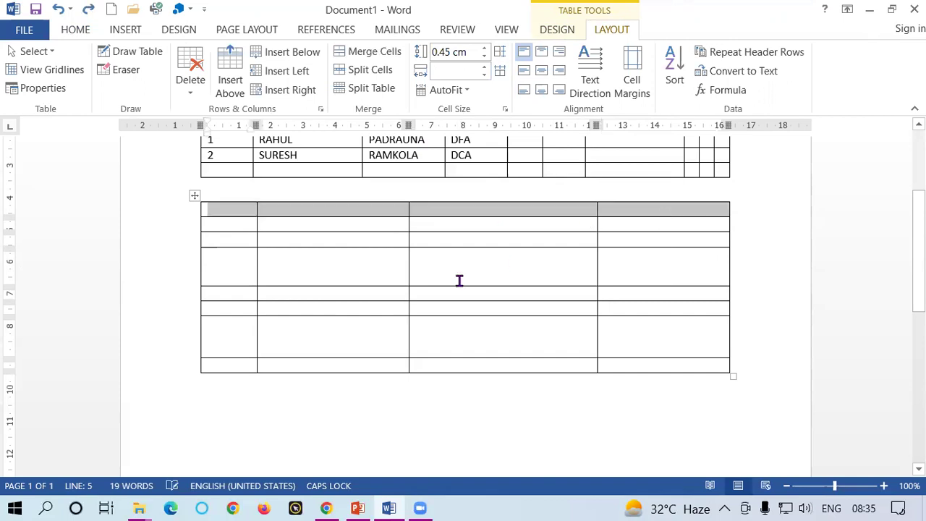
# Step: Distribute the lower table's four columns to equal width
pyautogui.click(243, 225)
pyautogui.moveTo(242, 209)
pyautogui.mouseDown()
pyautogui.moveTo(681, 331)
pyautogui.moveTo(675, 365)
pyautogui.mouseUp()
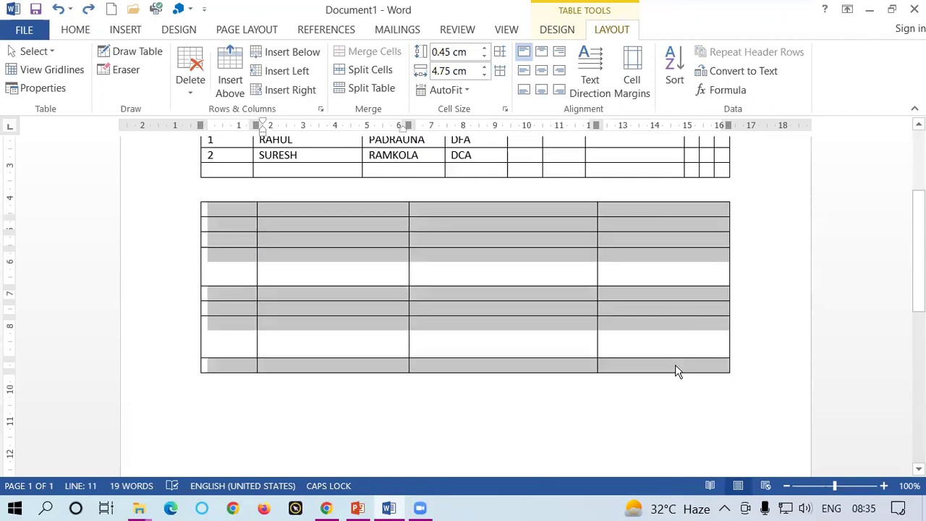
pyautogui.click(500, 71)
pyautogui.click(507, 246)
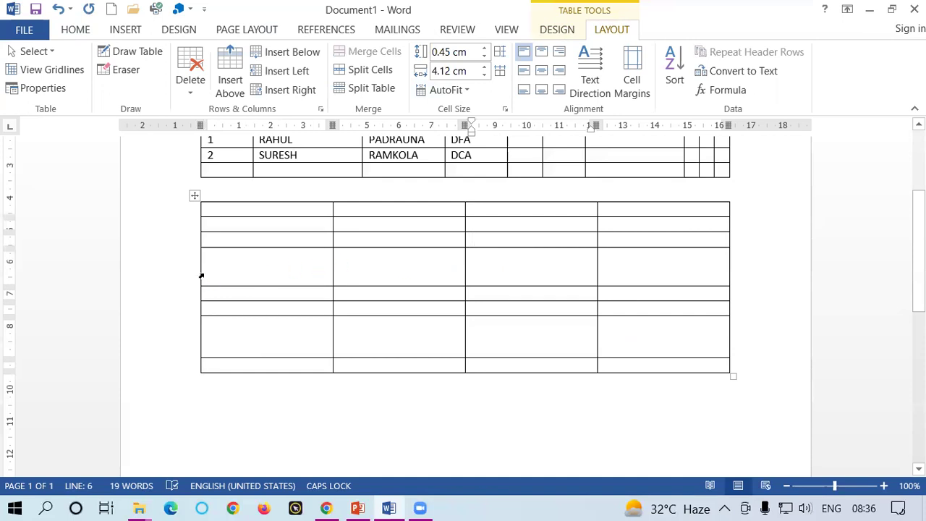
pyautogui.click(246, 255)
pyautogui.click(233, 309)
pyautogui.moveTo(223, 237); pyautogui.dragTo(237, 311)
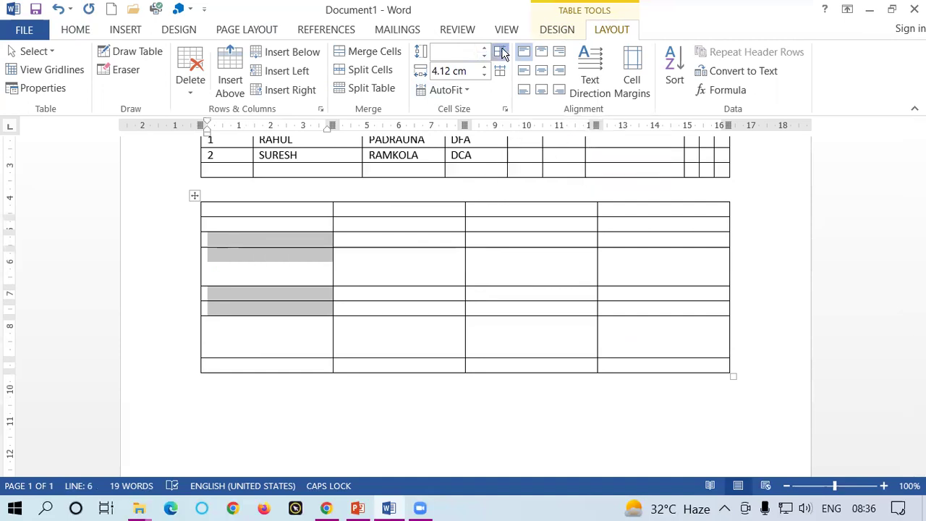
# Step: Distribute the lower table's rows so all eight are an even 0.65 cm high
pyautogui.click(500, 52)
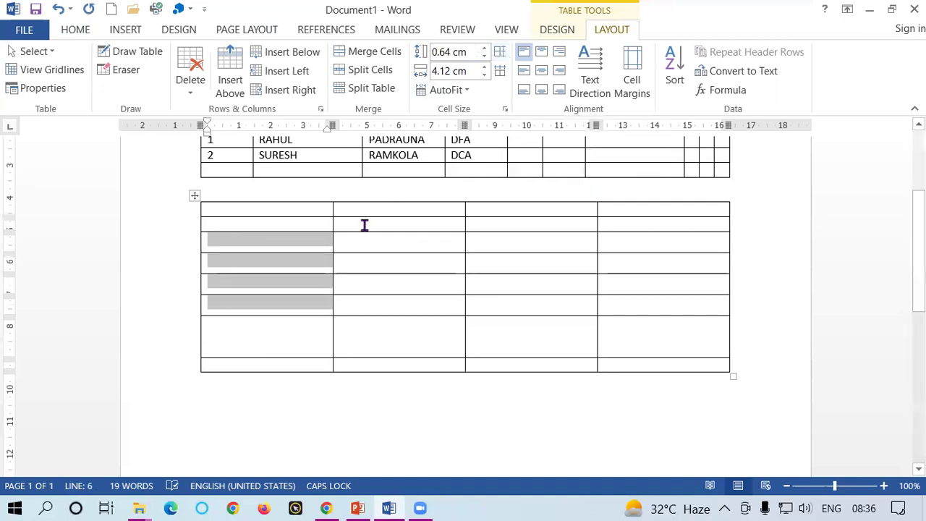
pyautogui.click(301, 242)
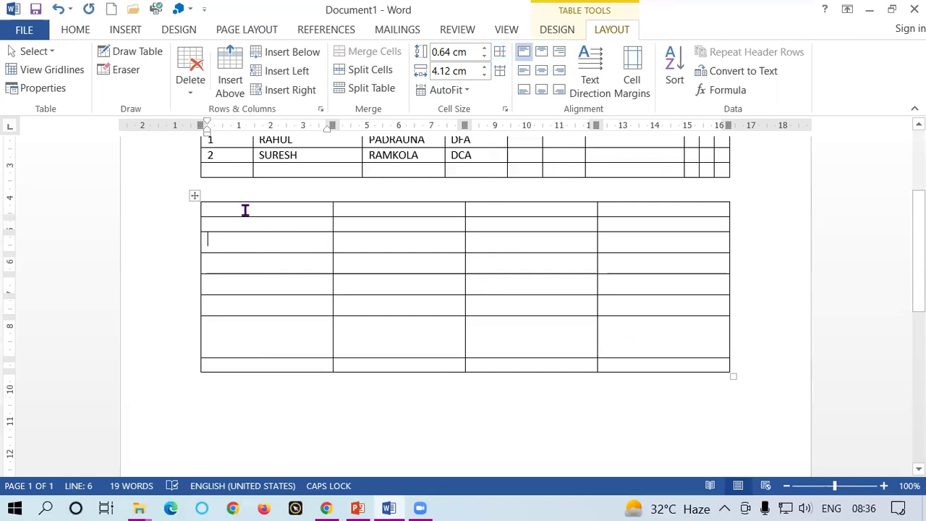
pyautogui.moveTo(230, 210)
pyautogui.mouseDown()
pyautogui.moveTo(518, 361)
pyautogui.moveTo(733, 380)
pyautogui.mouseUp()
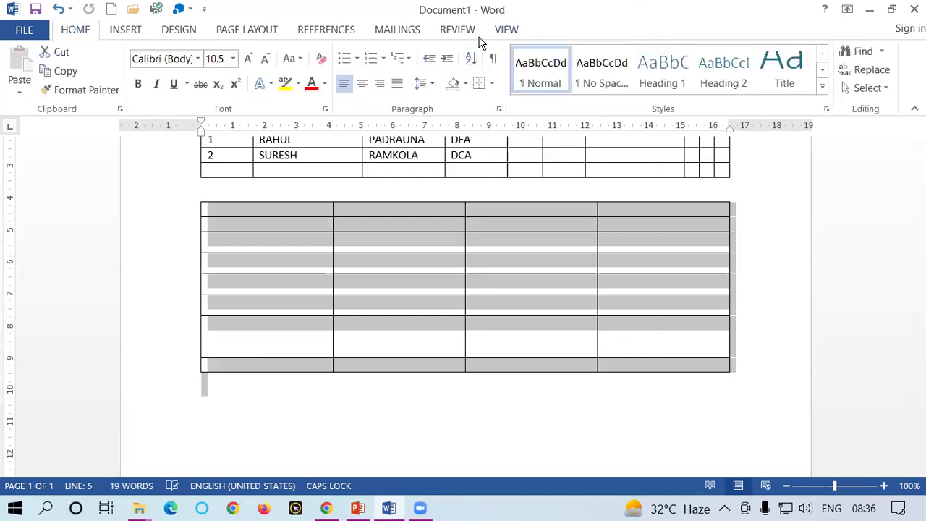
pyautogui.click(473, 302)
pyautogui.moveTo(229, 209); pyautogui.dragTo(291, 374)
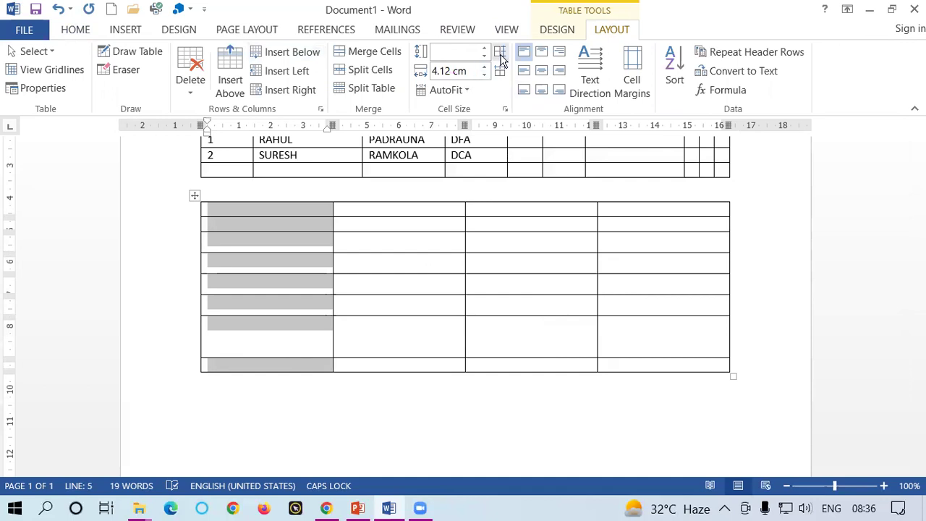
pyautogui.click(502, 59)
pyautogui.click(419, 234)
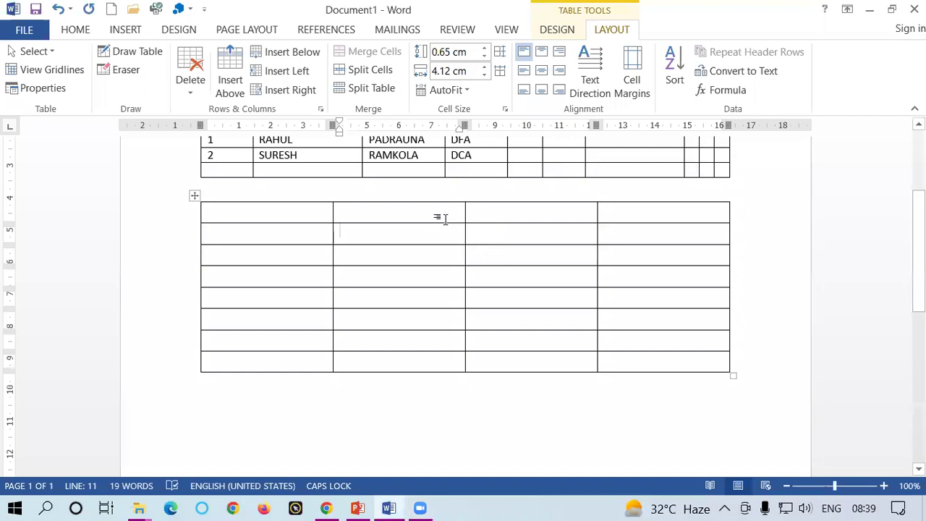
pyautogui.scroll(3, 434, 224)
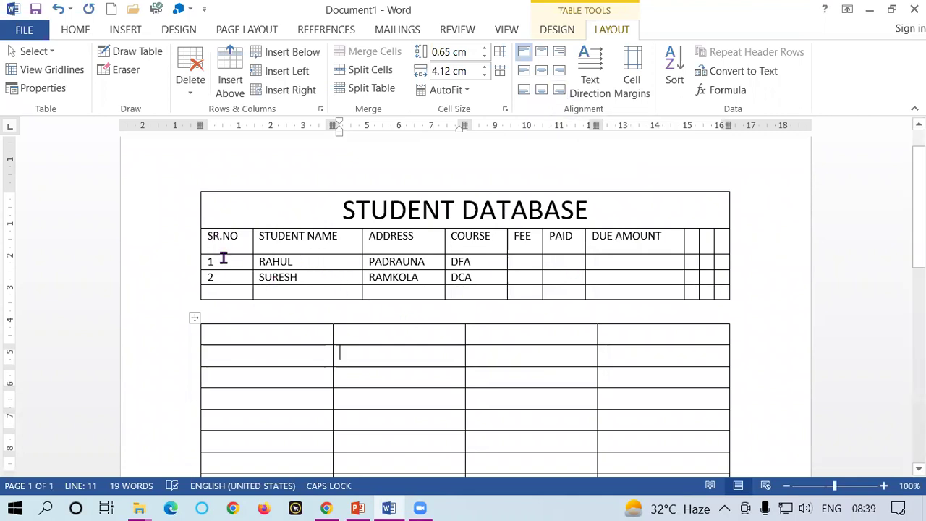
# Step: Increase the student table's header row height to about 1.6 cm
pyautogui.moveTo(221, 253); pyautogui.dragTo(222, 279)
pyautogui.click(283, 259)
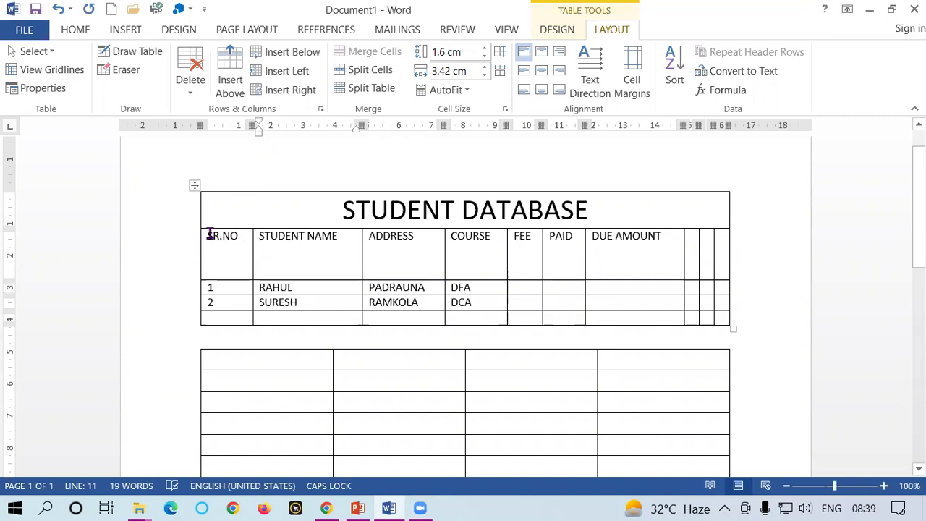
pyautogui.moveTo(209, 235); pyautogui.dragTo(679, 238)
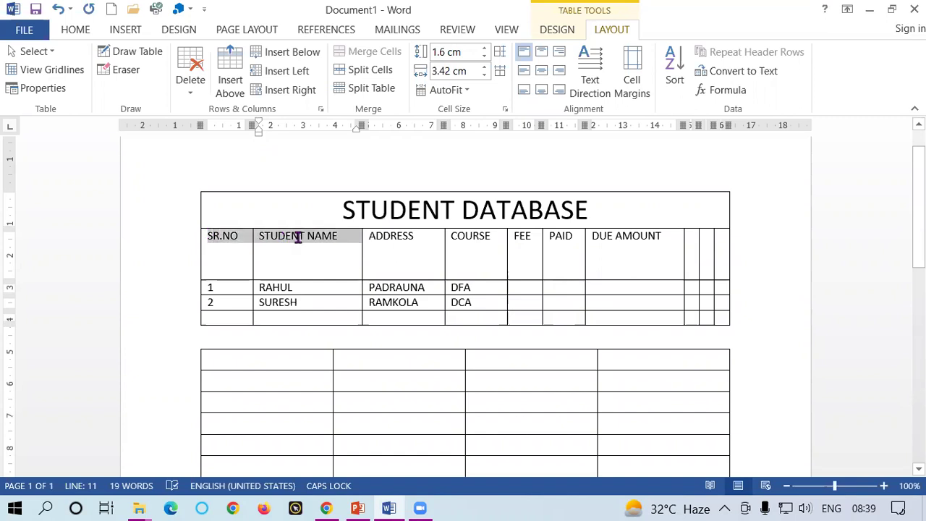
pyautogui.click(632, 259)
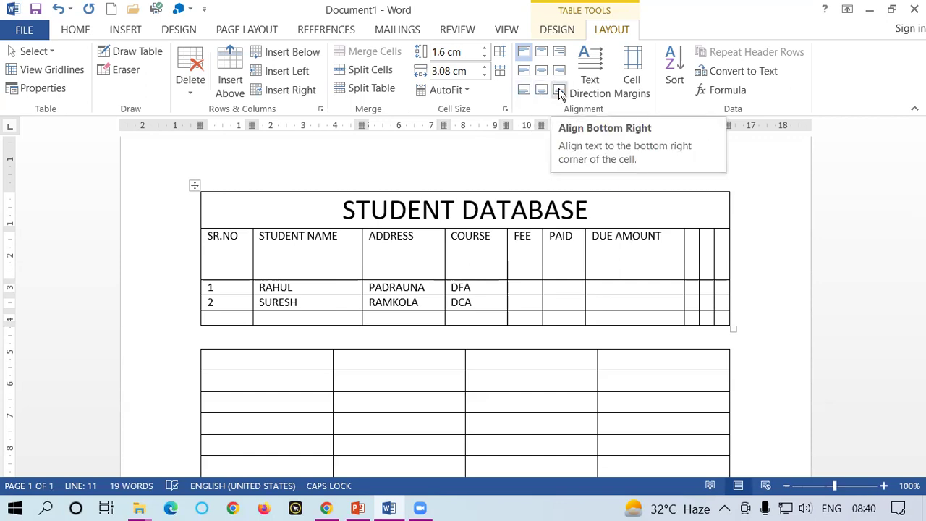
pyautogui.click(258, 237)
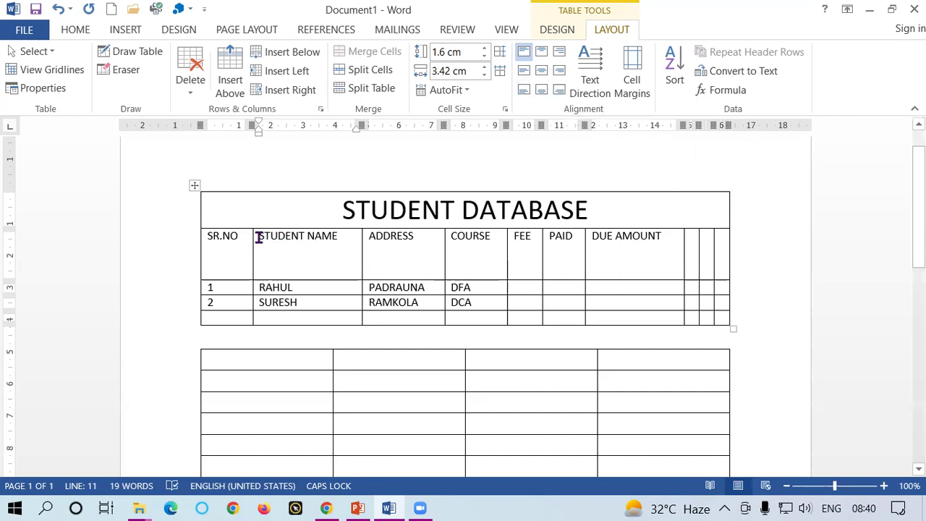
pyautogui.moveTo(258, 238); pyautogui.dragTo(343, 239)
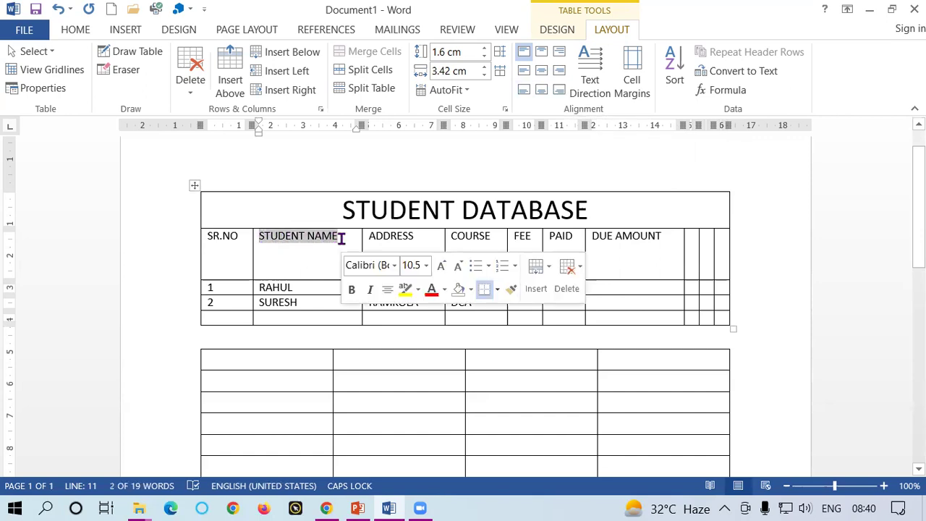
pyautogui.click(542, 52)
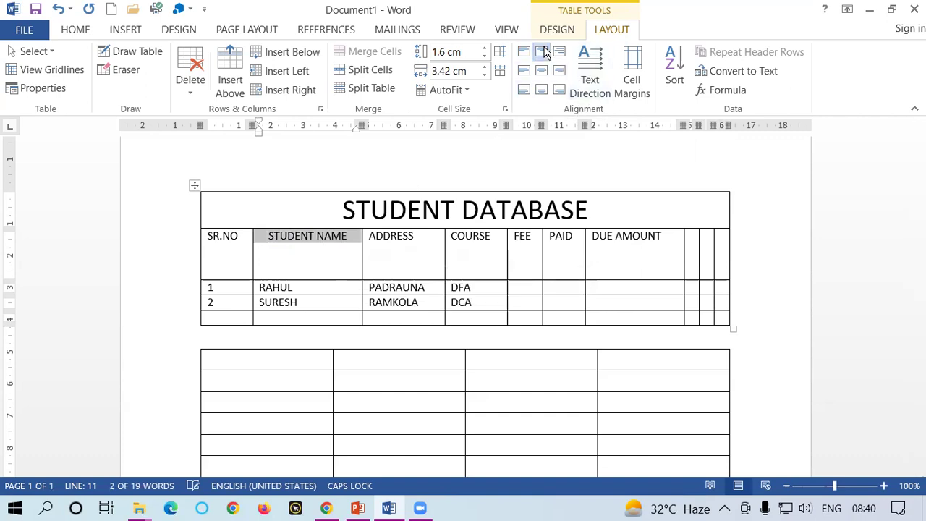
pyautogui.click(561, 55)
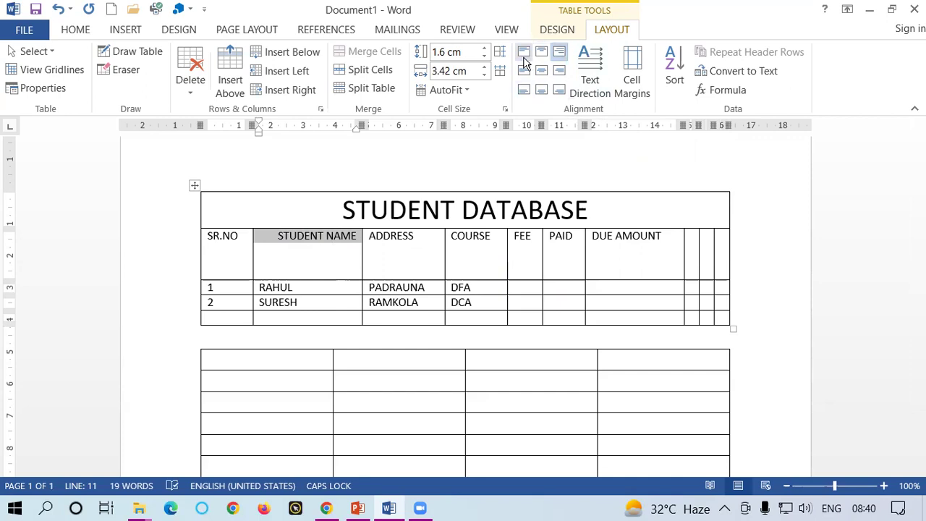
pyautogui.click(523, 56)
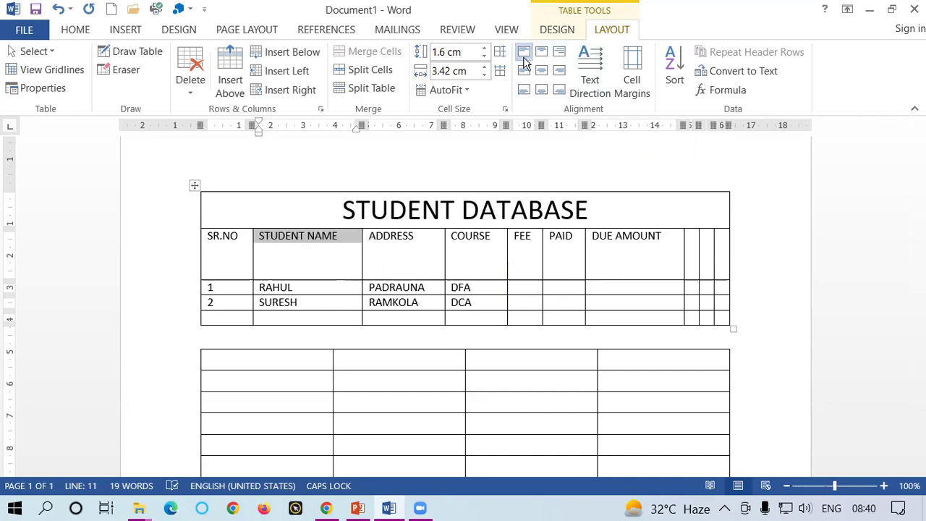
pyautogui.click(524, 72)
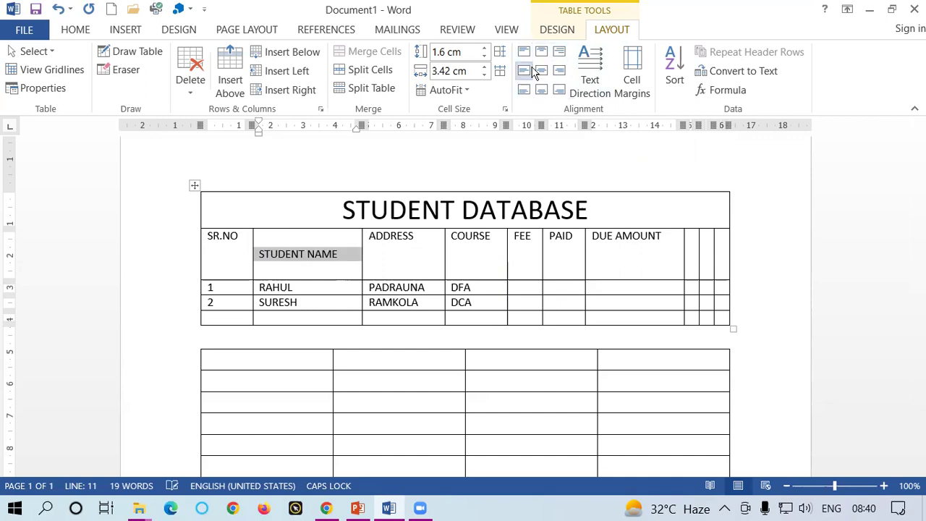
pyautogui.click(542, 71)
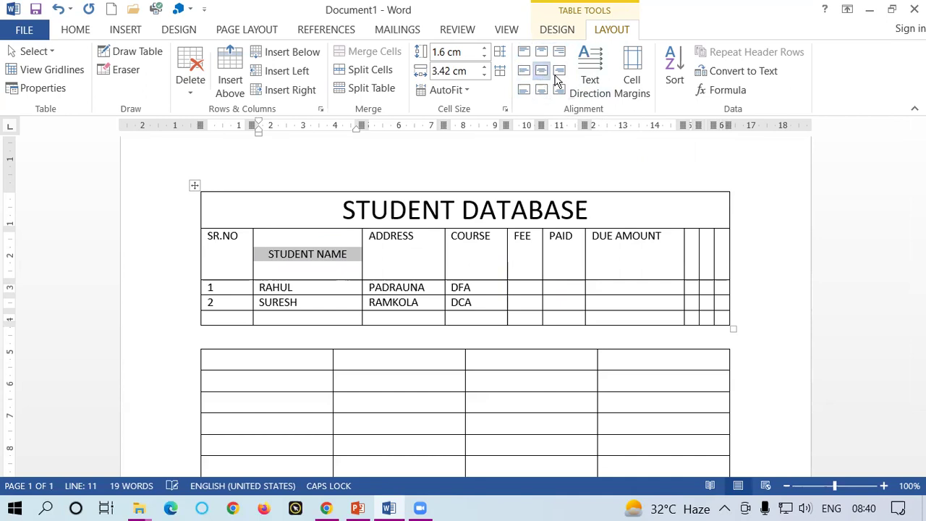
pyautogui.click(559, 72)
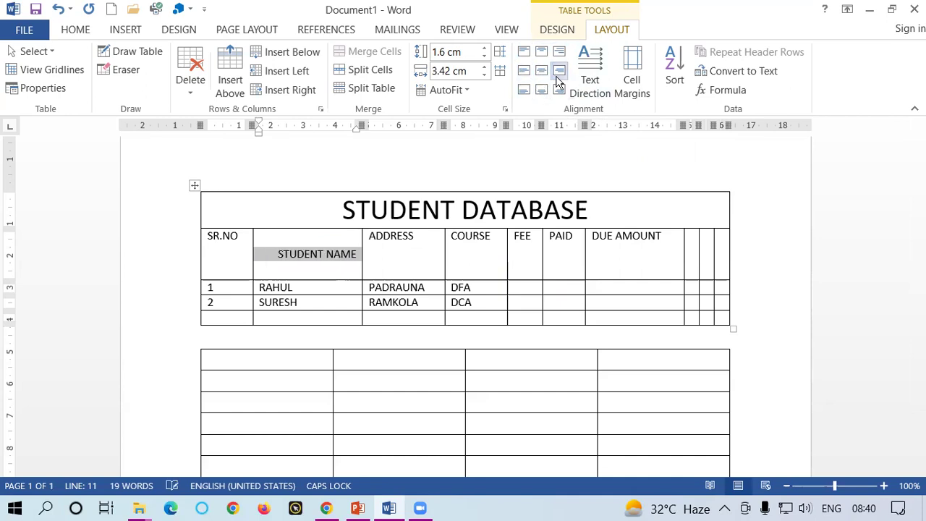
pyautogui.click(523, 90)
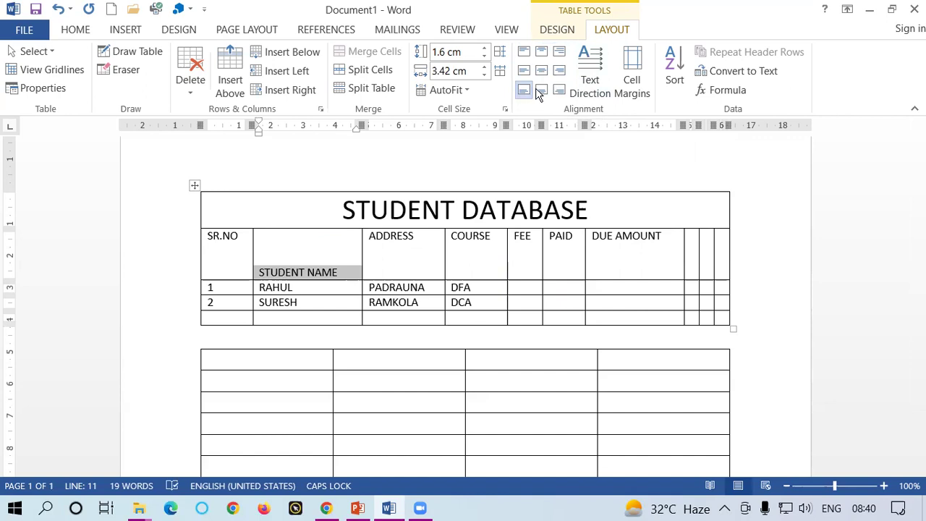
pyautogui.click(542, 90)
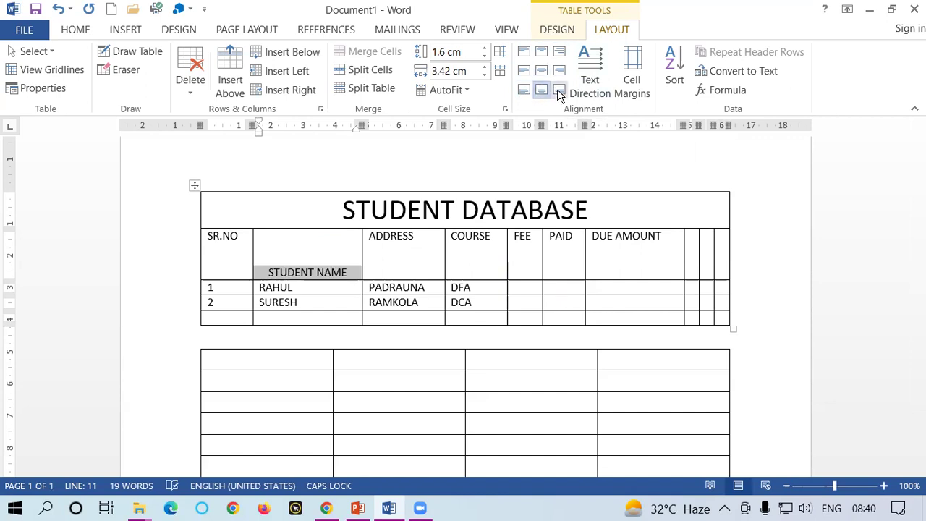
pyautogui.click(558, 90)
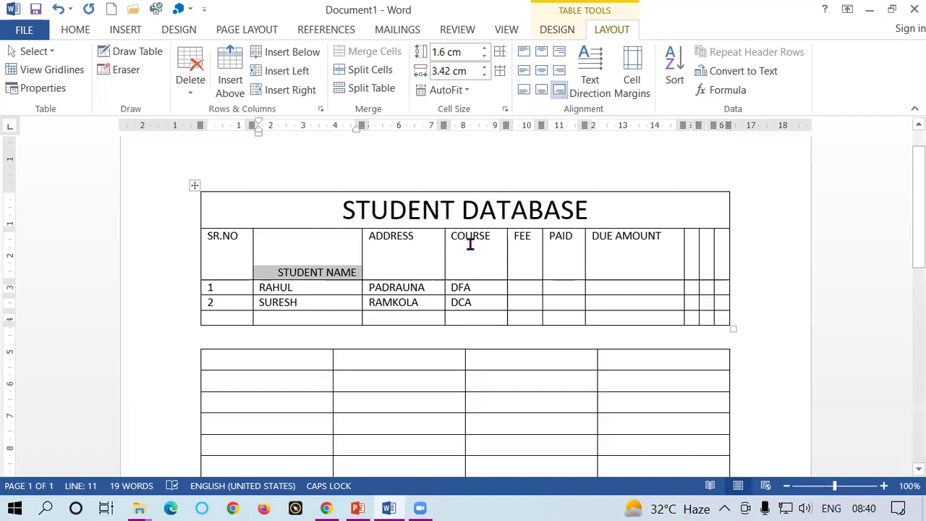
pyautogui.hotkey('ctrl', 'e')
pyautogui.hotkey('ctrl', 'l')
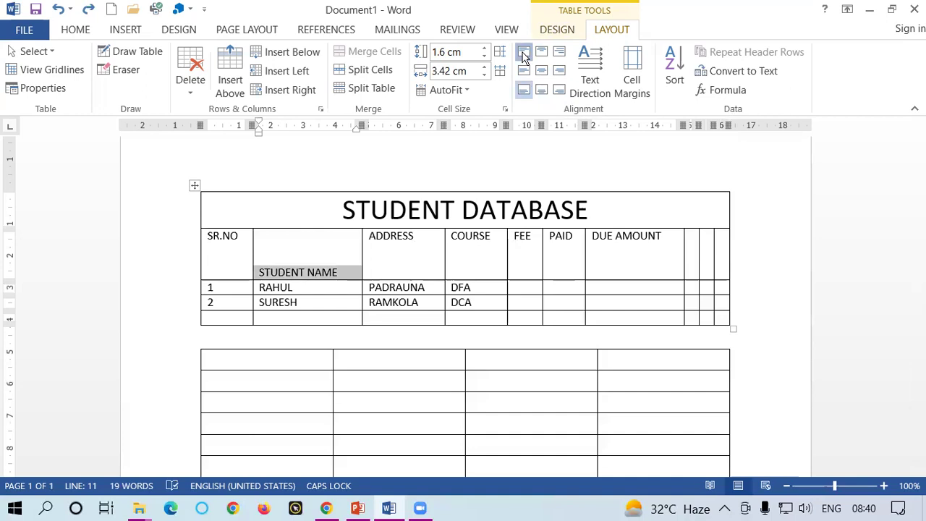
pyautogui.click(524, 56)
# Step: Apply Align Center to the header row labels from SR.NO to DUE AMOUNT
pyautogui.click(315, 240)
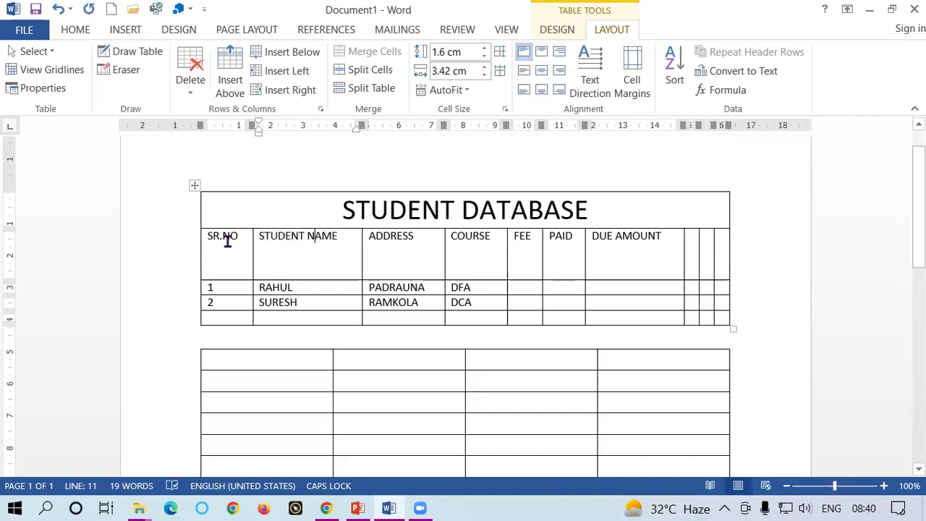
pyautogui.moveTo(207, 235); pyautogui.dragTo(660, 250)
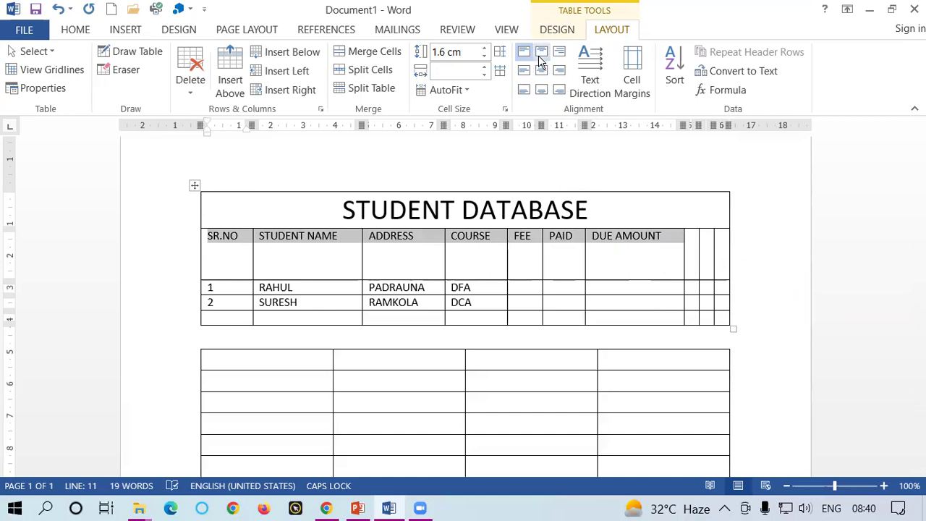
pyautogui.click(539, 58)
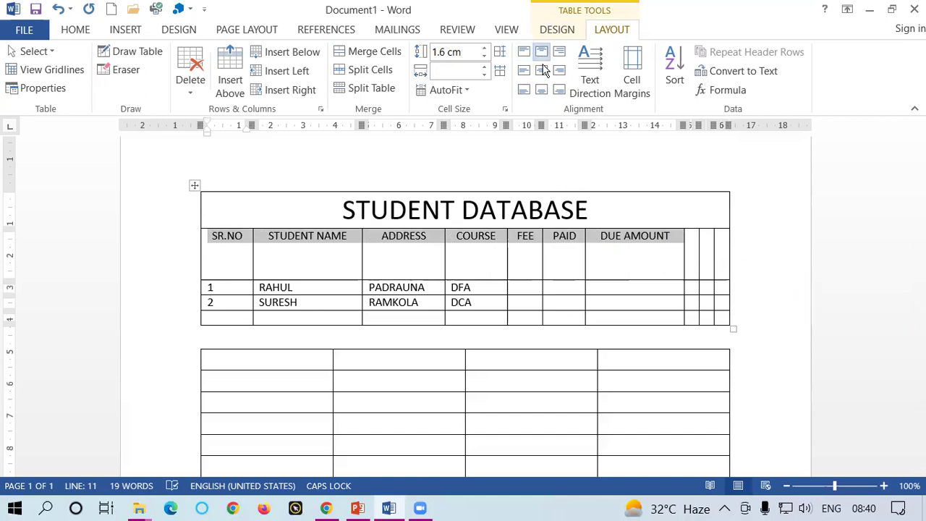
pyautogui.click(543, 70)
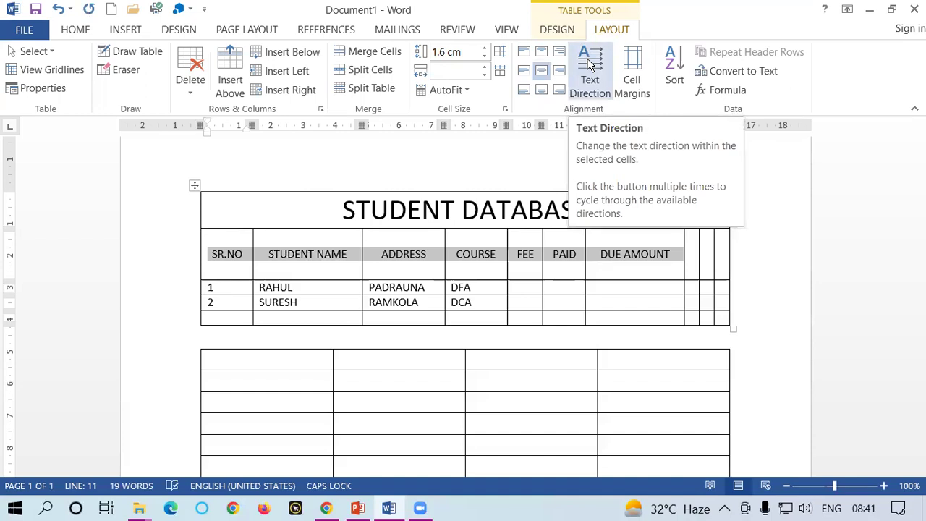
# Step: Cycle the header labels through the vertical text directions, ending back on horizontal
pyautogui.click(588, 65)
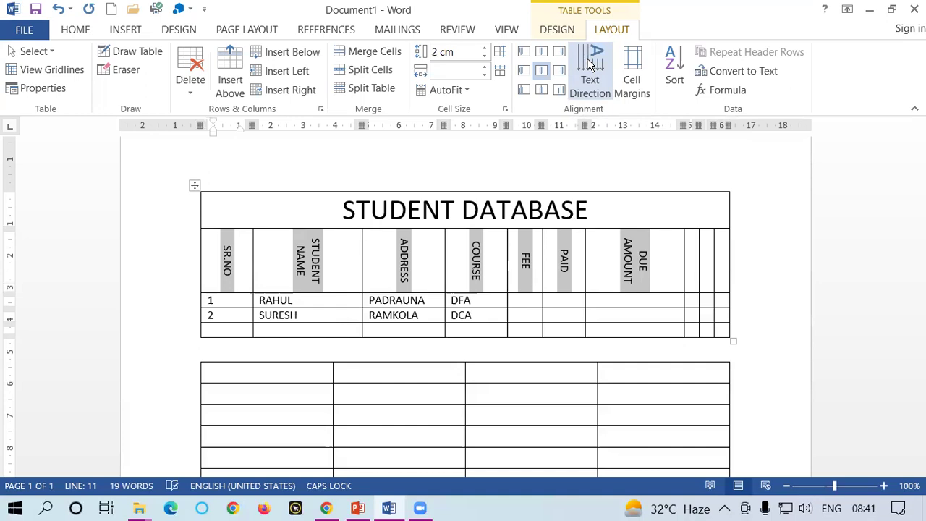
pyautogui.click(589, 65)
pyautogui.click(589, 66)
pyautogui.click(589, 65)
pyautogui.click(589, 65)
pyautogui.click(588, 65)
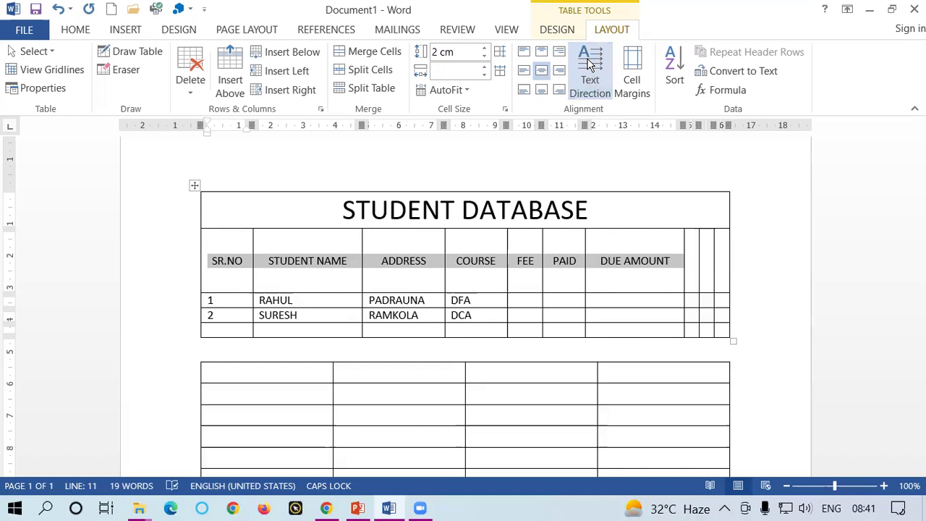
pyautogui.click(589, 65)
pyautogui.click(588, 65)
pyautogui.click(588, 65)
pyautogui.click(588, 66)
pyautogui.click(588, 65)
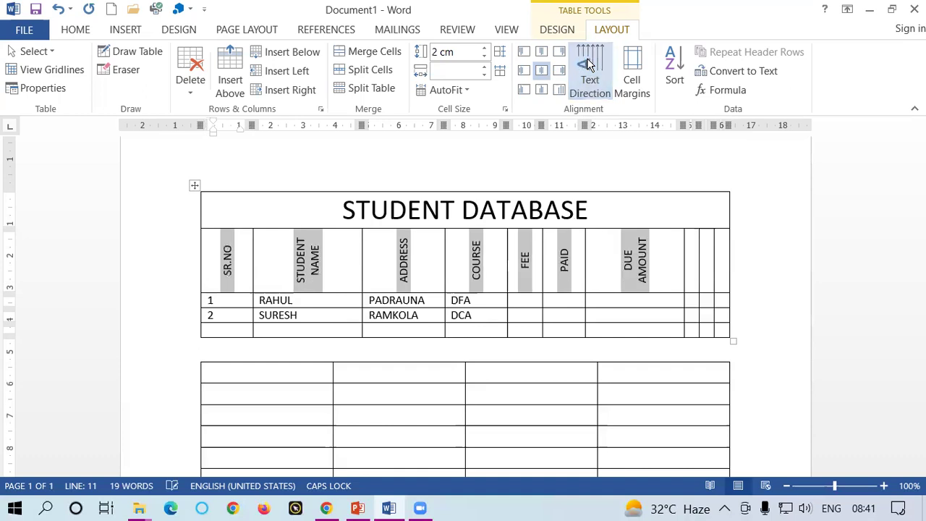
pyautogui.click(589, 66)
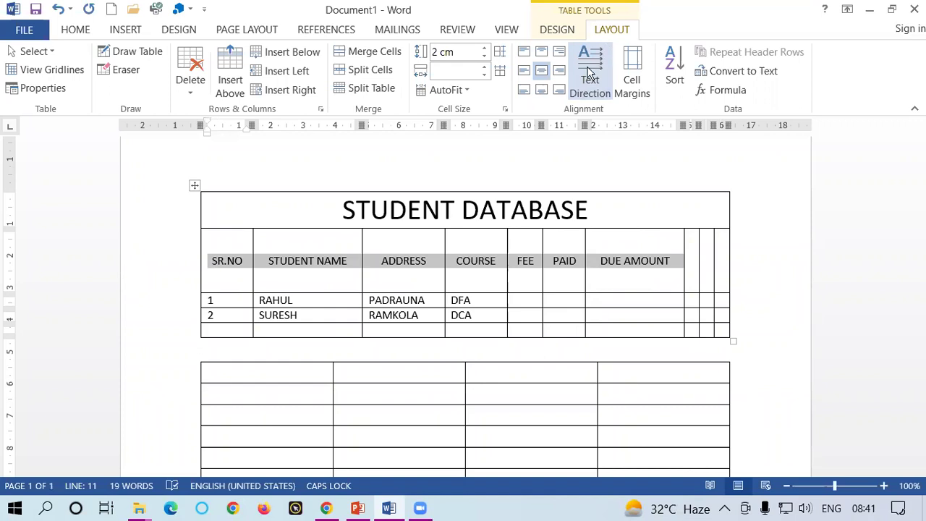
pyautogui.click(588, 66)
pyautogui.click(588, 71)
pyautogui.click(588, 72)
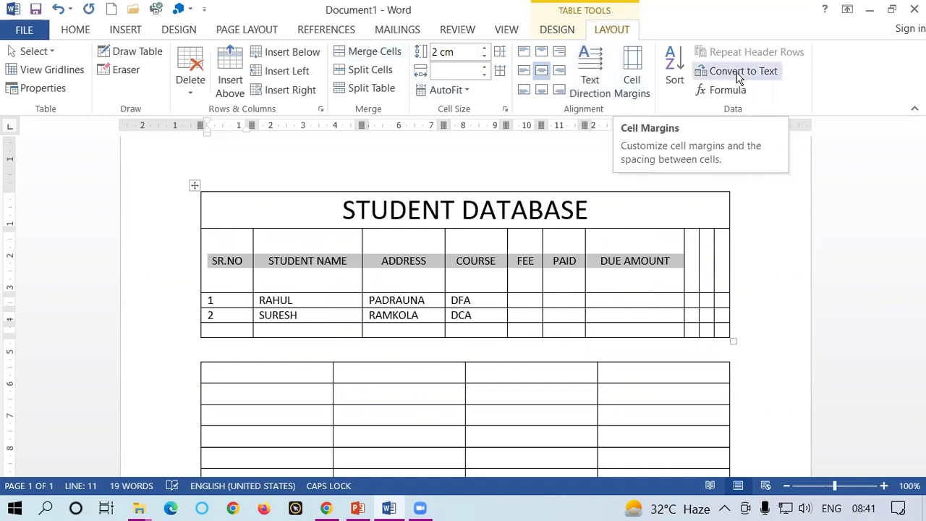
pyautogui.click(632, 81)
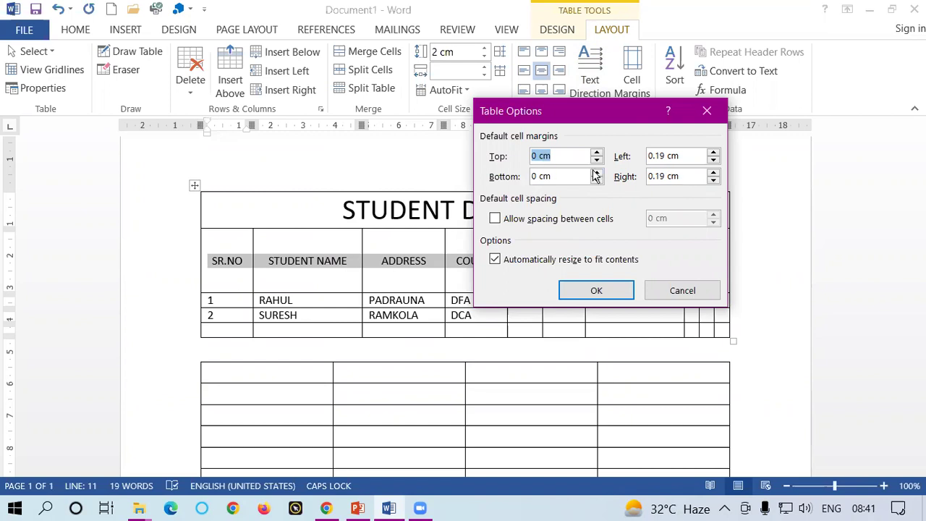
pyautogui.click(626, 290)
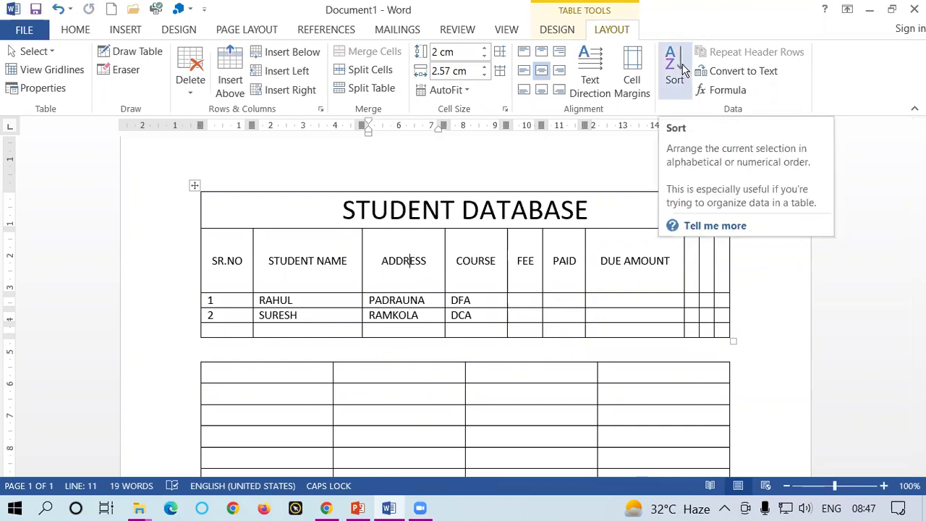
pyautogui.click(627, 284)
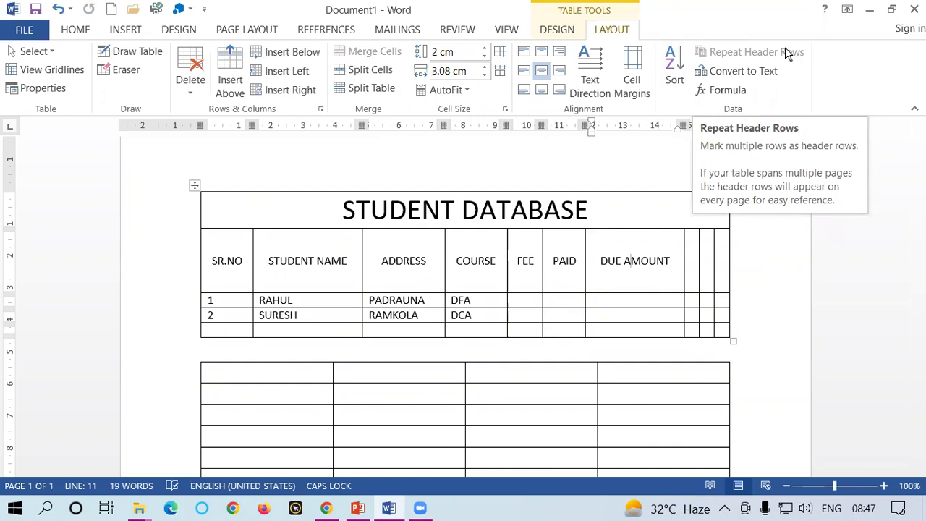
pyautogui.click(279, 286)
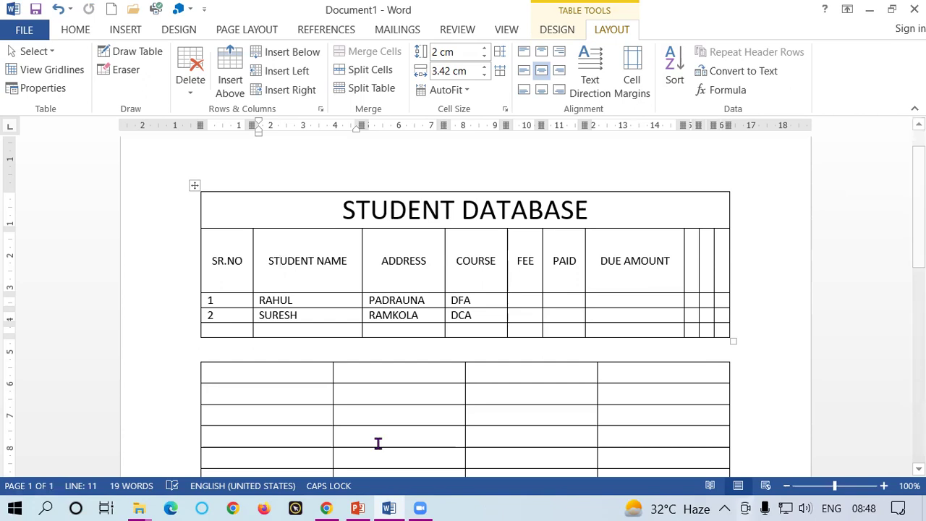
# Step: Delete the STUDENT DATABASE title row from the table
pyautogui.click(557, 214)
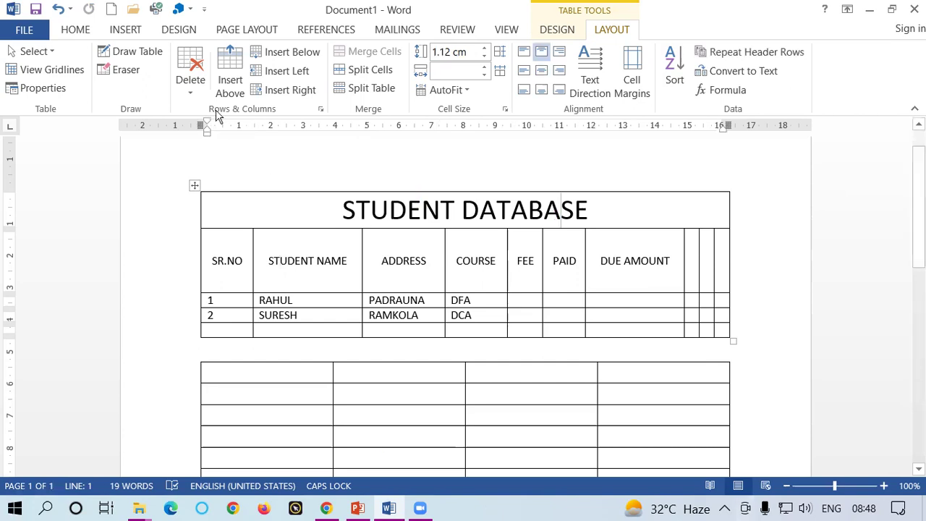
pyautogui.click(188, 95)
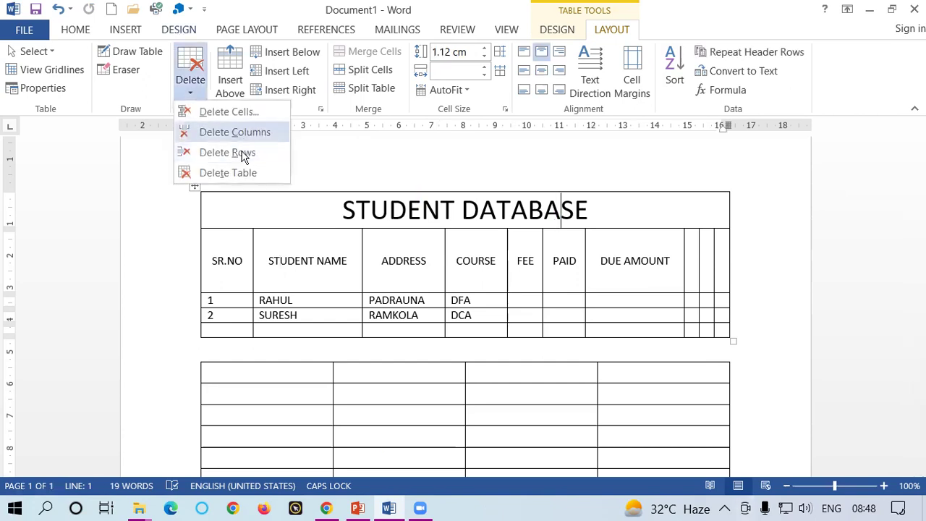
pyautogui.click(234, 153)
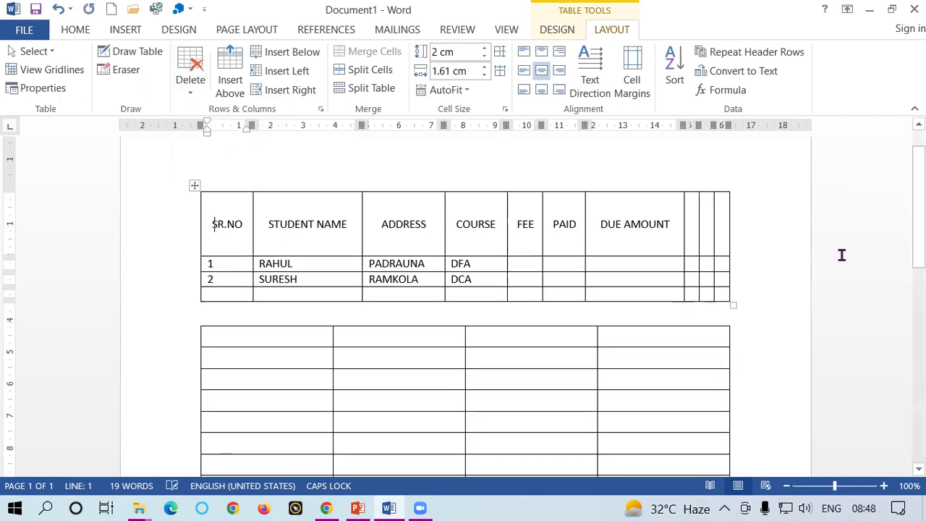
# Step: Erase the narrow empty right-hand columns and the whole blank second table
pyautogui.click(126, 70)
pyautogui.moveTo(701, 178); pyautogui.dragTo(759, 316)
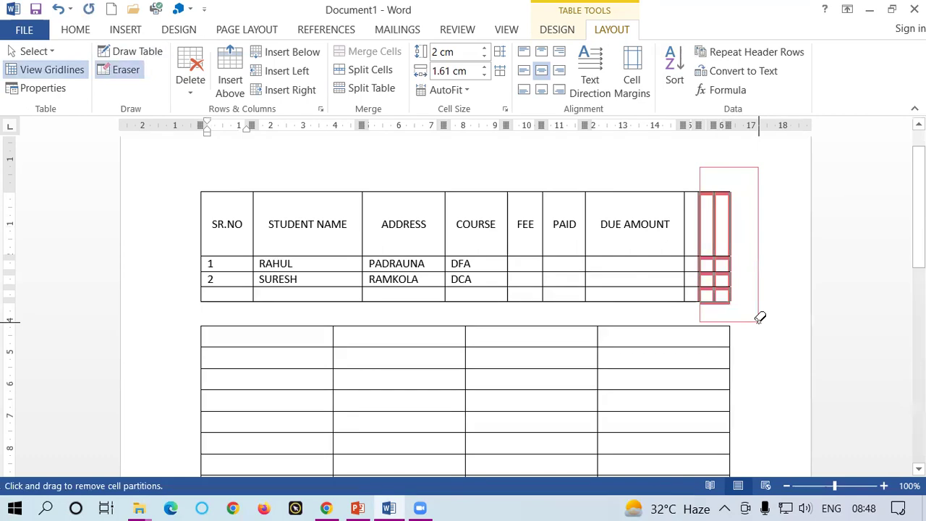
pyautogui.moveTo(694, 200); pyautogui.dragTo(726, 296)
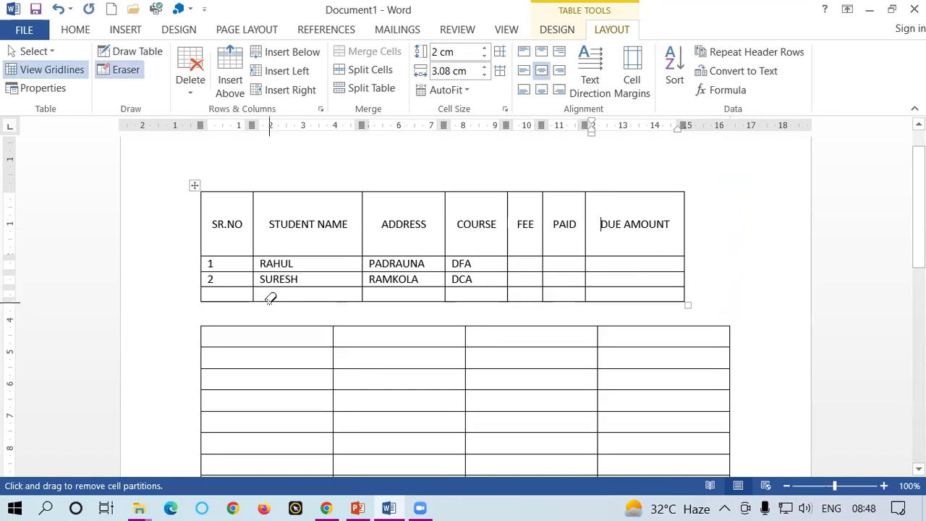
pyautogui.scroll(-4, 210, 173)
pyautogui.moveTo(200, 153); pyautogui.dragTo(748, 384)
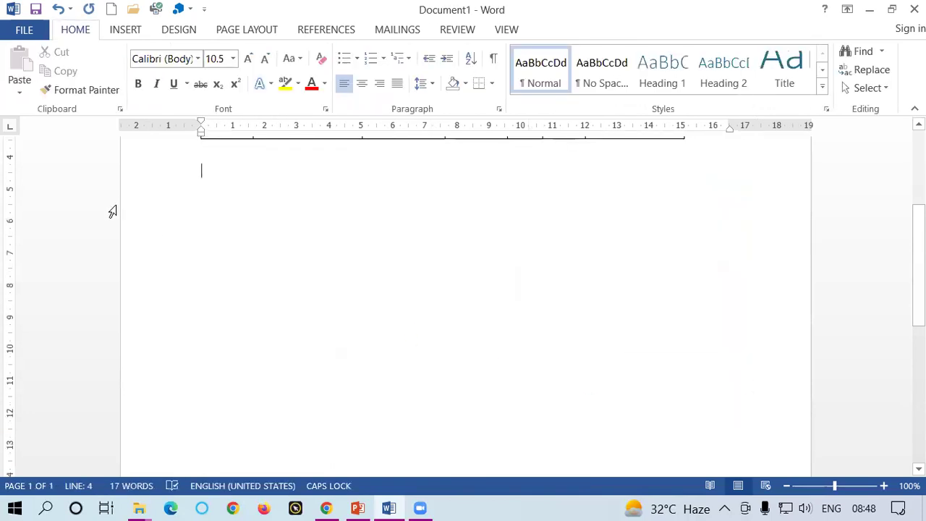
# Step: Append empty rows to the student table with Tab until it runs onto page 2
pyautogui.scroll(5, 196, 215)
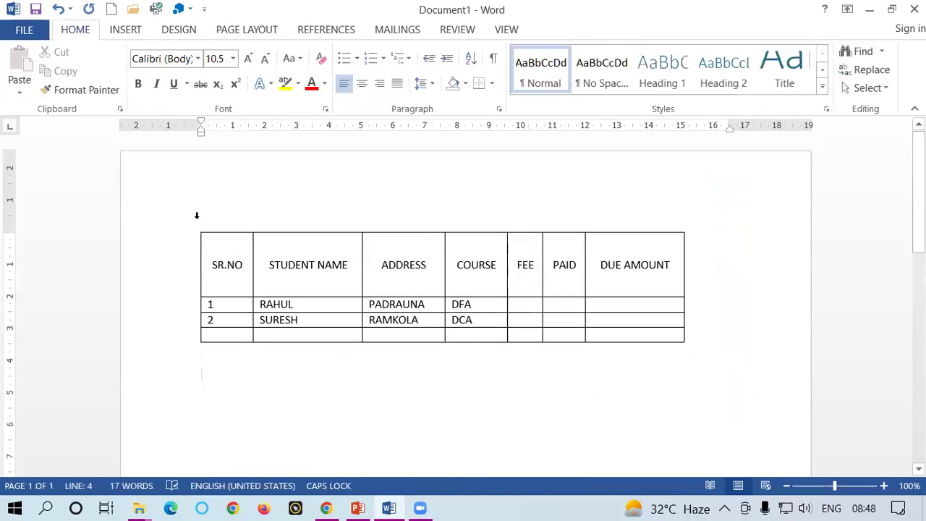
pyautogui.click(308, 284)
pyautogui.click(355, 265)
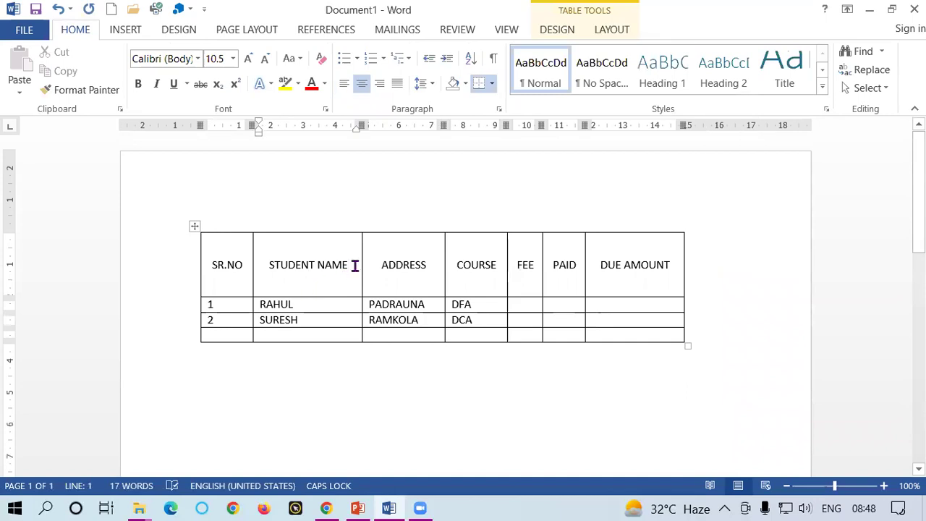
pyautogui.press('Tab')
pyautogui.press('Tab')
pyautogui.press('Tab')
pyautogui.press('Tab')
pyautogui.press('Tab')
pyautogui.press('Tab')
pyautogui.press('Tab')
pyautogui.press('Tab')
pyautogui.press('Tab')
pyautogui.press('Tab')
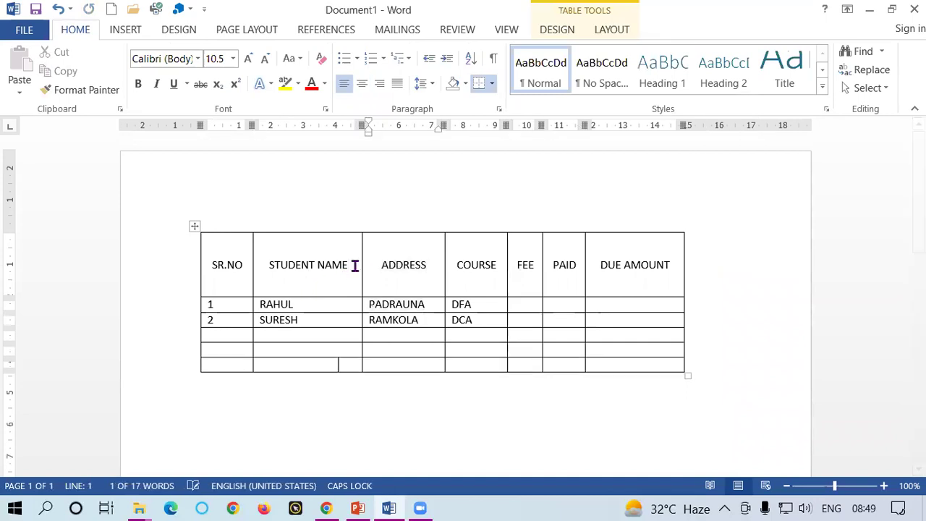
pyautogui.press('Tab')
pyautogui.press('Tab')
pyautogui.press('Tab')
pyautogui.press('Tab')
pyautogui.press('Tab')
pyautogui.press('Tab')
pyautogui.press('Tab')
pyautogui.press('Tab')
pyautogui.press('Tab')
pyautogui.press('Tab')
pyautogui.press('Tab')
pyautogui.press('Tab')
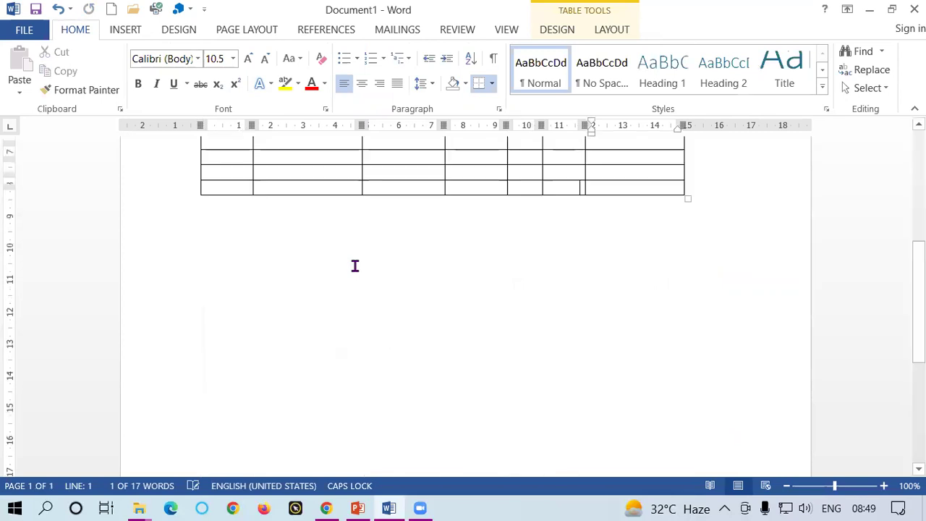
pyautogui.press('Tab')
pyautogui.press('Tab')
pyautogui.press('Tab')
pyautogui.press('Tab')
pyautogui.press('Tab')
pyautogui.press('Tab')
pyautogui.press('Tab')
pyautogui.press('Tab')
pyautogui.press('Tab')
pyautogui.press('Tab')
pyautogui.press('Tab')
pyautogui.press('Tab')
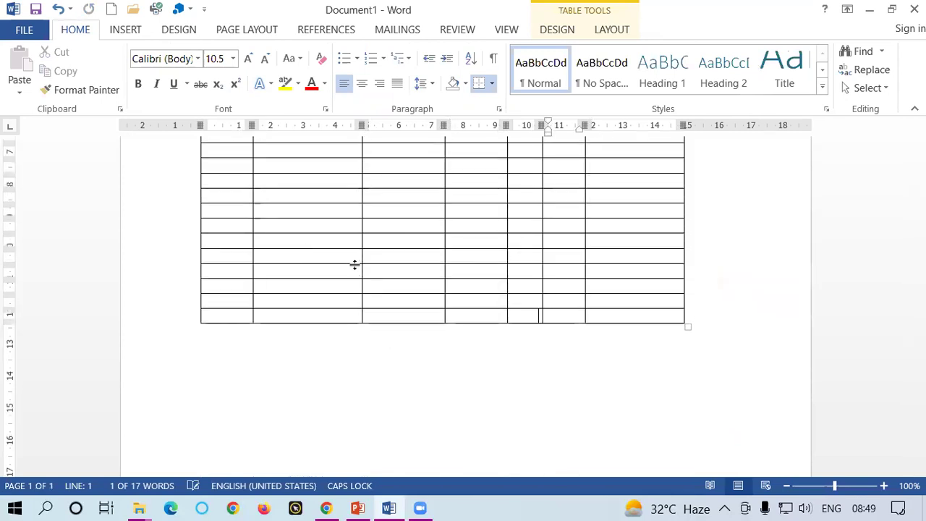
pyautogui.press('Tab')
pyautogui.press('Tab')
pyautogui.press('Tab')
pyautogui.press('Tab')
pyautogui.press('Tab')
pyautogui.press('Tab')
pyautogui.press('Tab')
pyautogui.press('Tab')
pyautogui.press('Tab')
pyautogui.press('Tab')
pyautogui.press('Tab')
pyautogui.press('Tab')
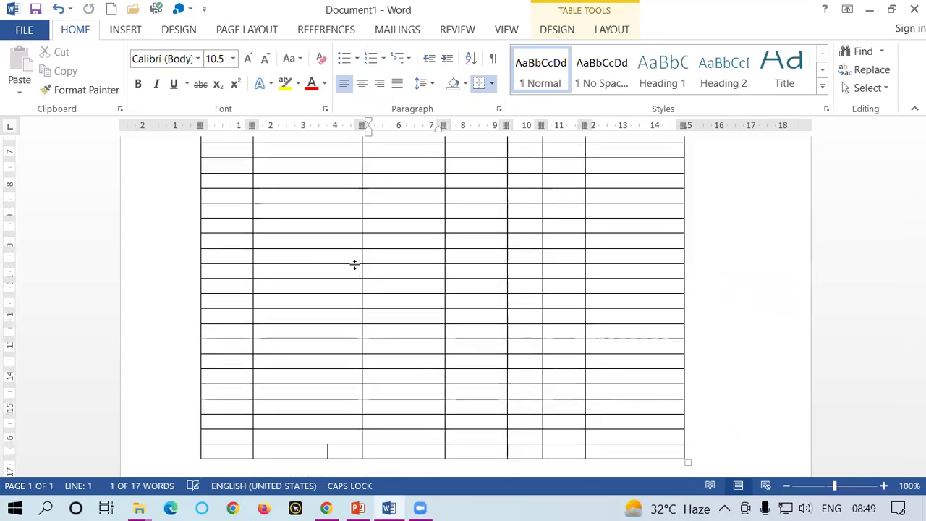
pyautogui.press('Tab')
pyautogui.press('Tab')
pyautogui.press('Tab')
pyautogui.press('Tab')
pyautogui.press('Tab')
pyautogui.press('Tab')
pyautogui.press('Tab')
pyautogui.press('Tab')
pyautogui.press('Tab')
pyautogui.press('Tab')
pyautogui.press('Tab')
pyautogui.press('Tab')
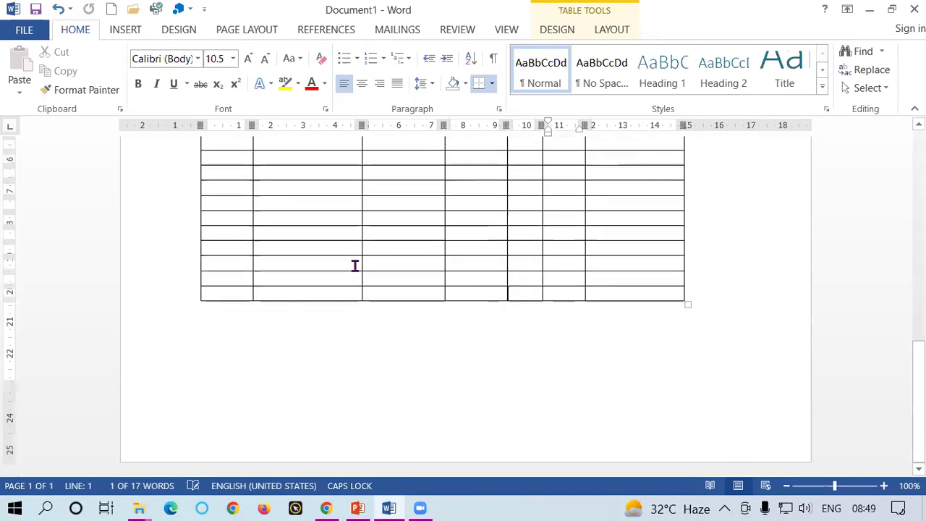
pyautogui.press('Tab')
pyautogui.press('Tab')
pyautogui.press('Tab')
pyautogui.press('Tab')
pyautogui.press('Tab')
pyautogui.press('Tab')
pyautogui.press('Tab')
pyautogui.press('Tab')
pyautogui.press('Tab')
pyautogui.press('Tab')
pyautogui.press('Tab')
pyautogui.press('Tab')
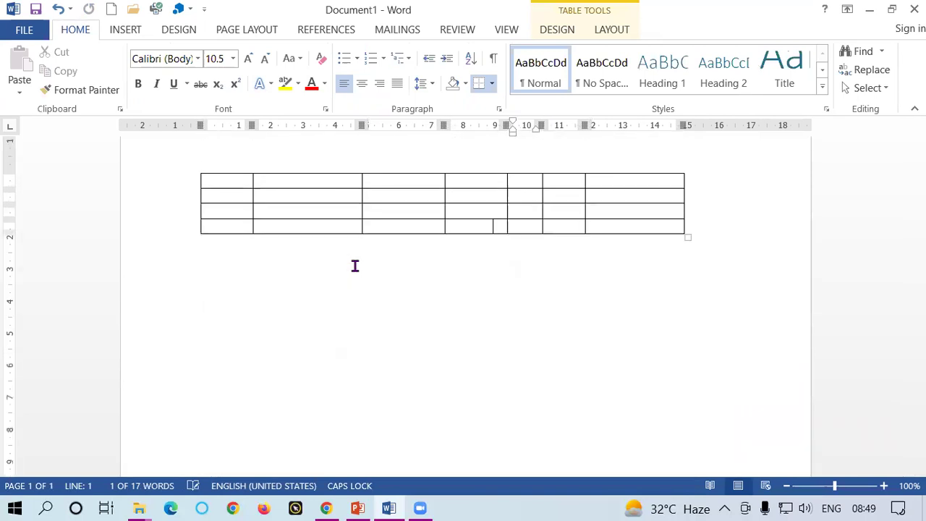
pyautogui.press('Tab')
pyautogui.press('Tab')
pyautogui.press('Tab')
pyautogui.press('Tab')
pyautogui.press('Tab')
pyautogui.press('Tab')
pyautogui.press('Tab')
pyautogui.press('Tab')
pyautogui.press('Tab')
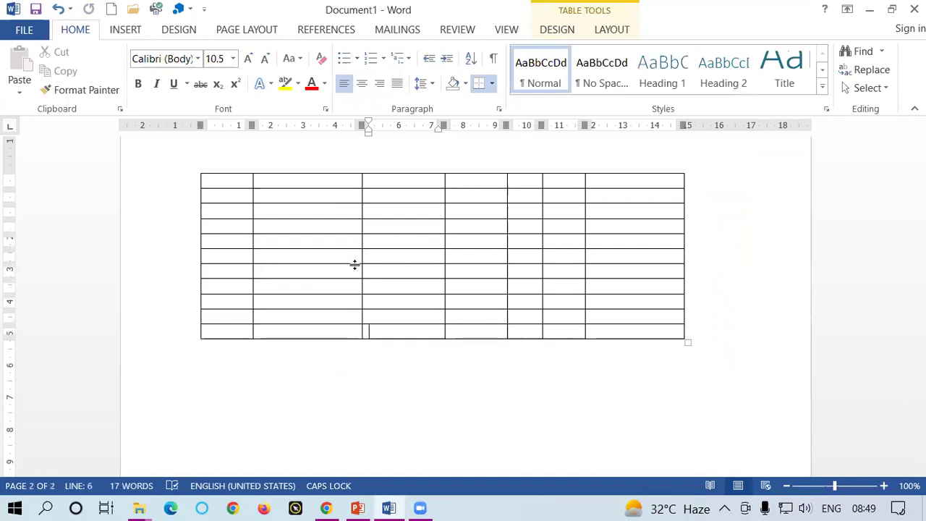
# Step: Place the cursor in the table's second row and scroll to review the table across both pages
pyautogui.click(233, 196)
pyautogui.click(272, 196)
pyautogui.scroll(5, 272, 196)
pyautogui.scroll(4, 272, 196)
pyautogui.scroll(3, 272, 196)
pyautogui.scroll(3, 272, 196)
pyautogui.scroll(2, 254, 186)
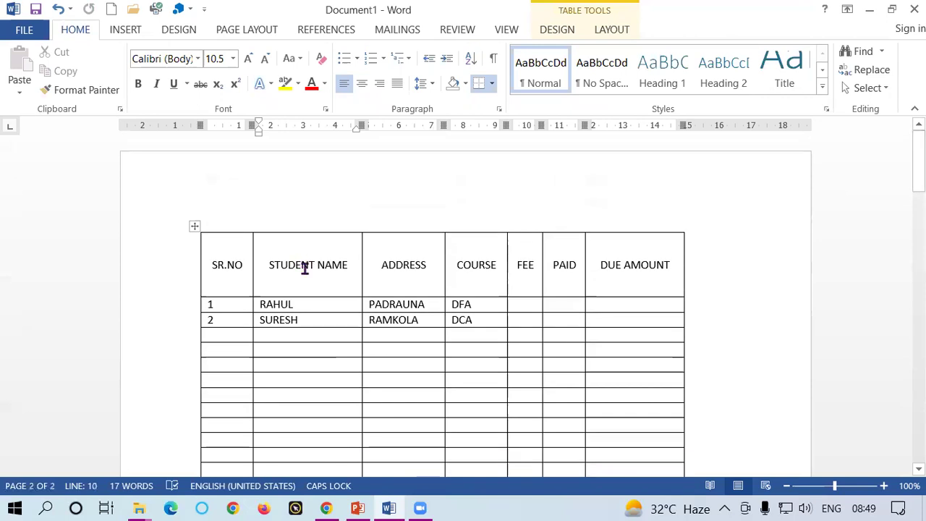
pyautogui.scroll(-5, 355, 274)
pyautogui.scroll(-3, 354, 273)
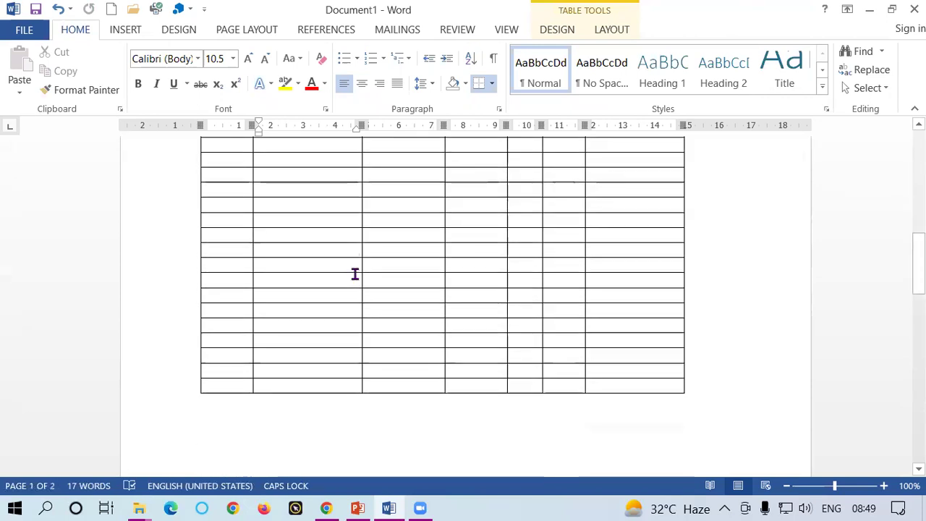
pyautogui.scroll(-4, 354, 274)
pyautogui.scroll(5, 409, 310)
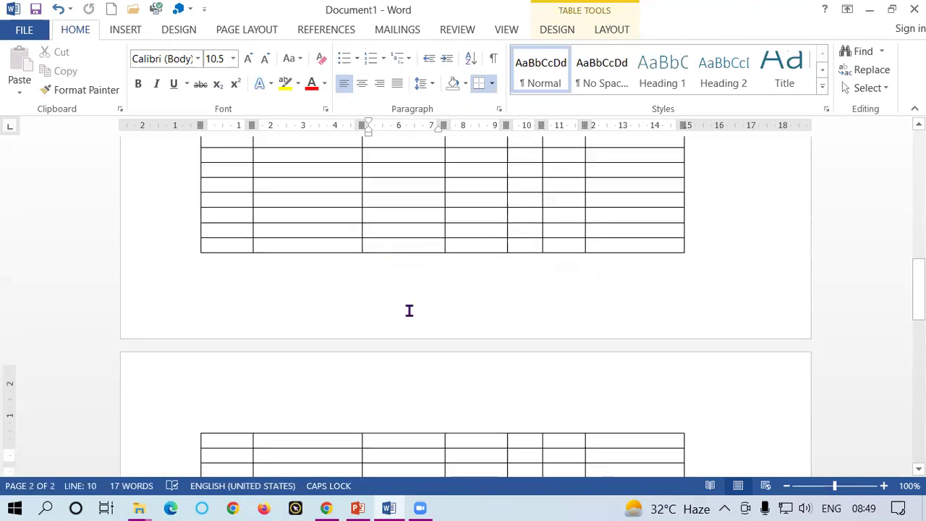
pyautogui.scroll(5, 409, 310)
pyautogui.scroll(4, 409, 310)
pyautogui.scroll(3, 409, 310)
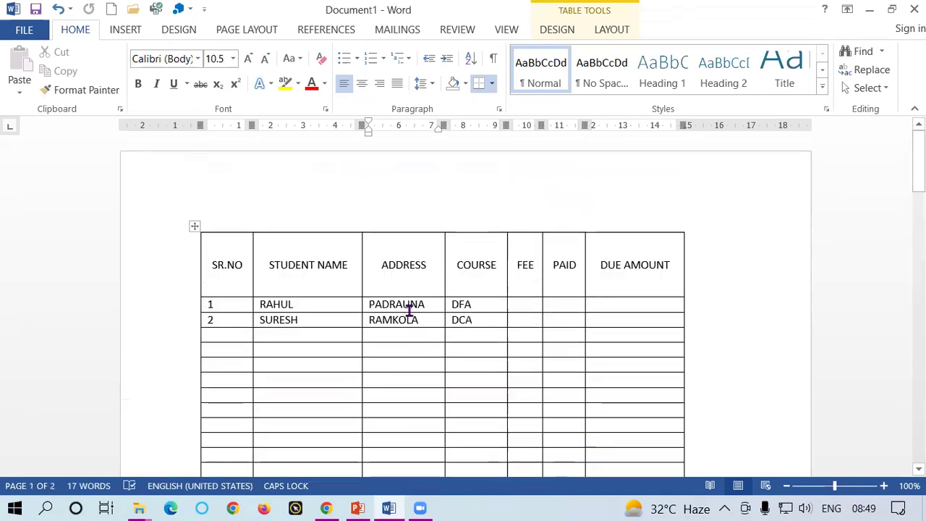
# Step: Put the cursor in the SR.NO heading cell of the student table
pyautogui.click(244, 267)
pyautogui.scroll(-4, 245, 267)
pyautogui.scroll(-3, 244, 267)
pyautogui.scroll(-3, 244, 267)
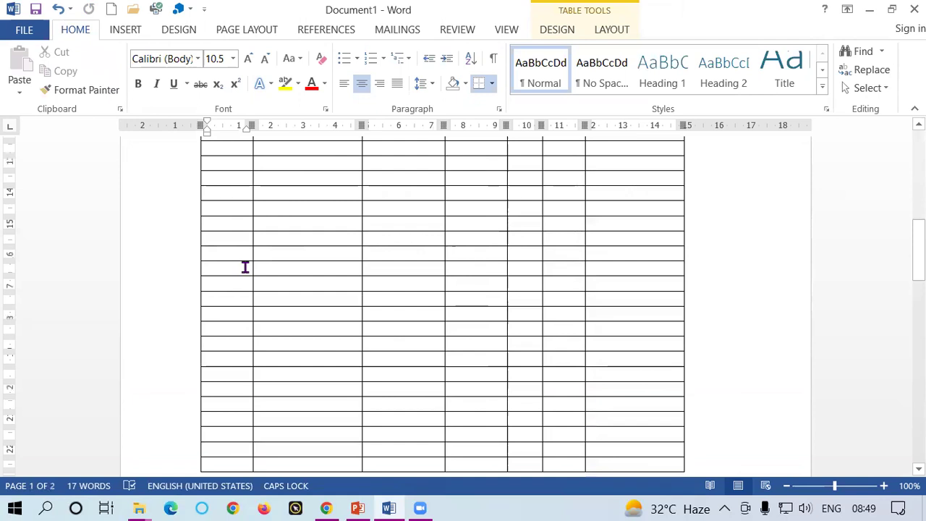
pyautogui.scroll(7, 245, 267)
pyautogui.scroll(3, 245, 267)
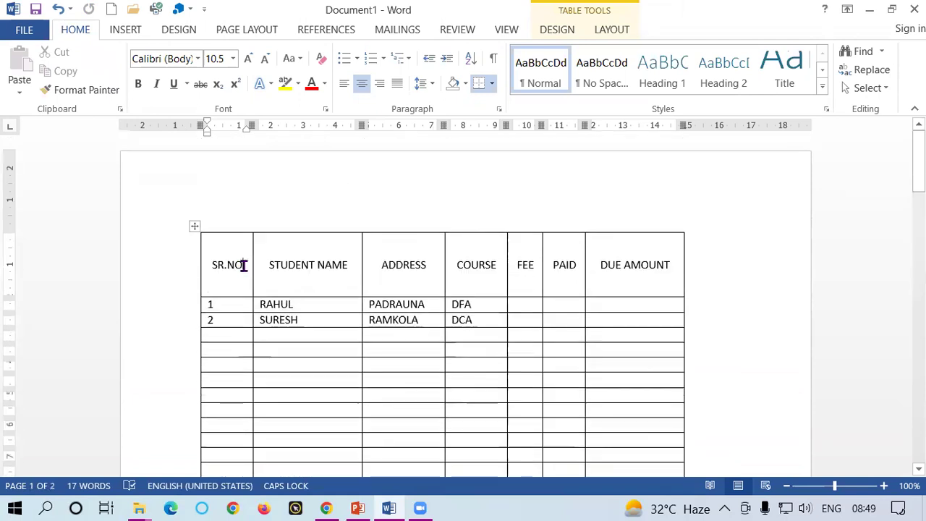
# Step: Undo the last change, then select and delete a block of content near the table's top
pyautogui.click(614, 32)
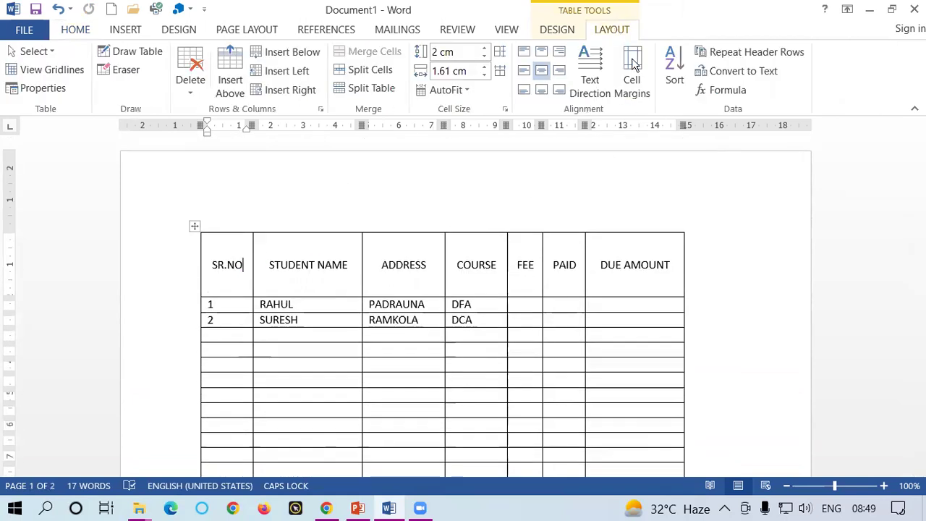
pyautogui.scroll(-3, 738, 258)
pyautogui.scroll(-2, 725, 268)
pyautogui.scroll(-3, 726, 268)
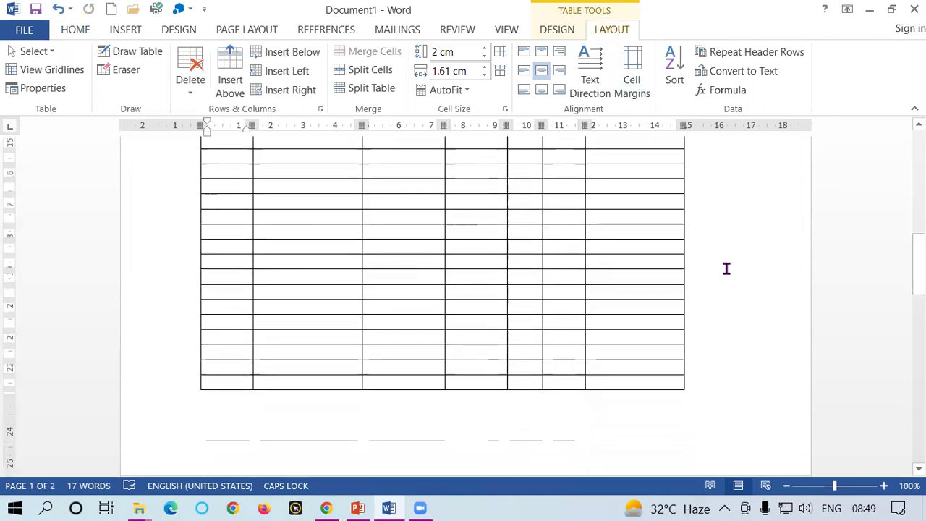
pyautogui.hotkey('ctrl', 'z')
pyautogui.hotkey('ctrl', 'z')
pyautogui.hotkey('ctrl', 'z')
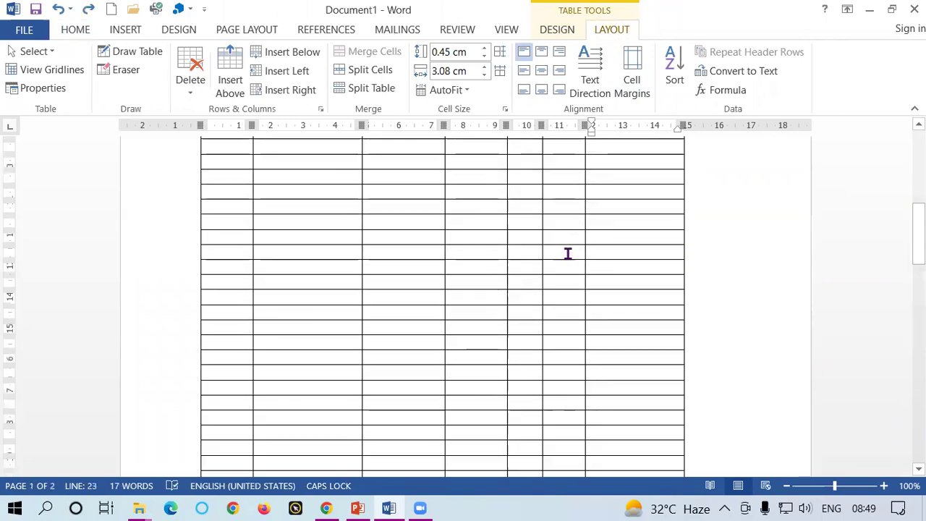
pyautogui.scroll(3, 435, 260)
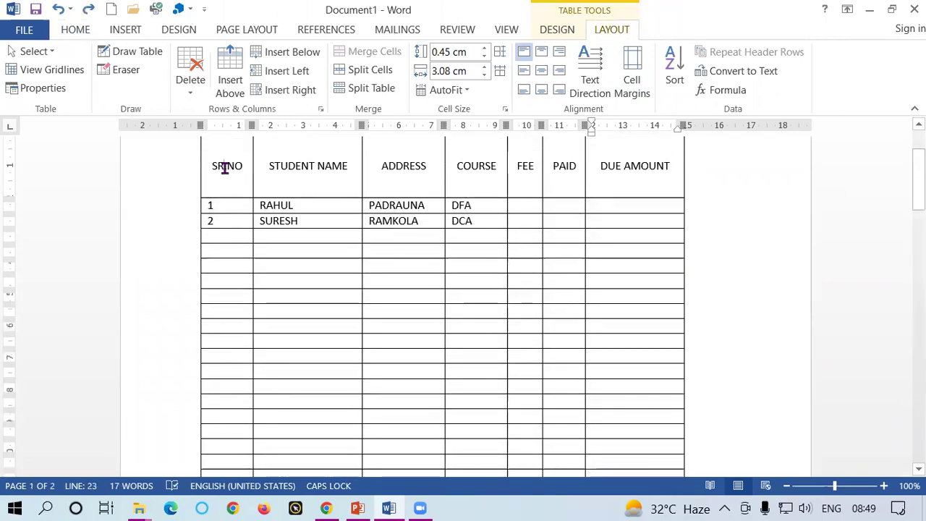
pyautogui.moveTo(225, 168); pyautogui.dragTo(655, 207)
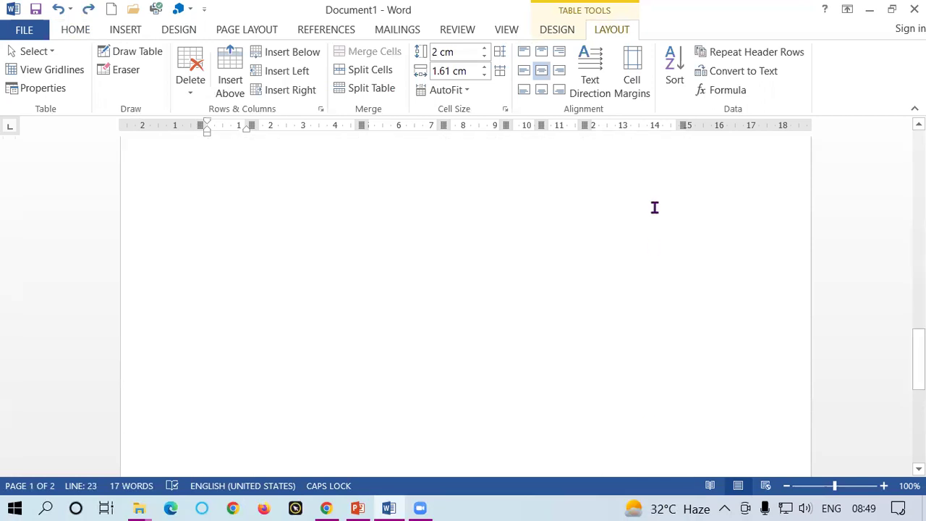
pyautogui.press('BackSpace')
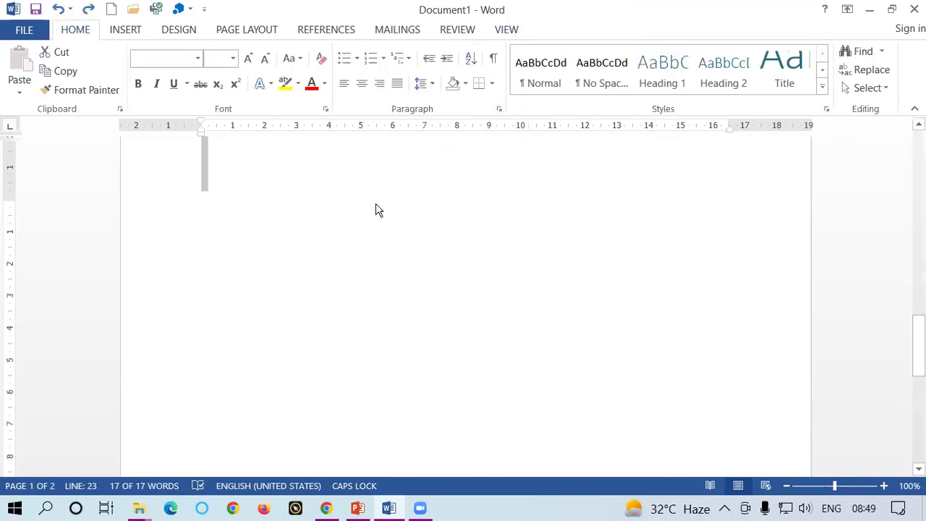
# Step: Set the SR.NO heading row to Repeat Header Rows and scroll to check it on later pages
pyautogui.scroll(5, 380, 210)
pyautogui.scroll(5, 373, 208)
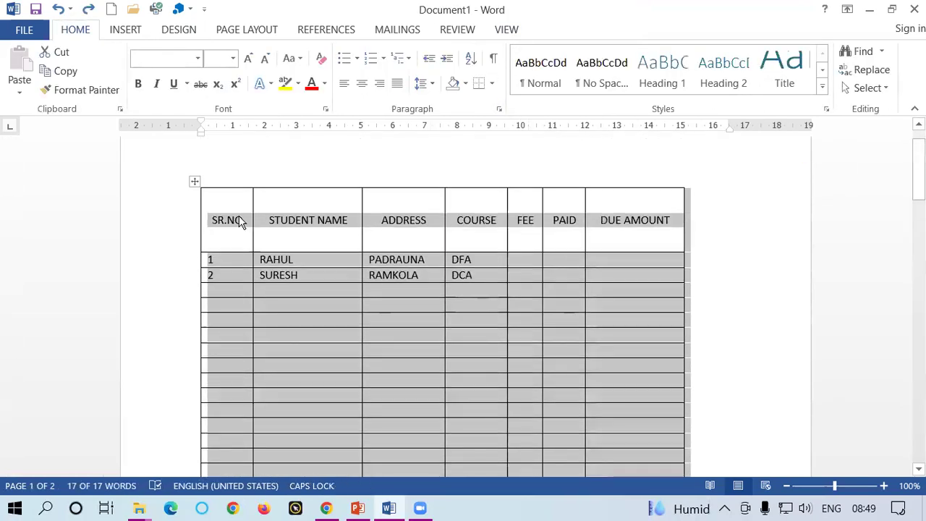
pyautogui.click(241, 222)
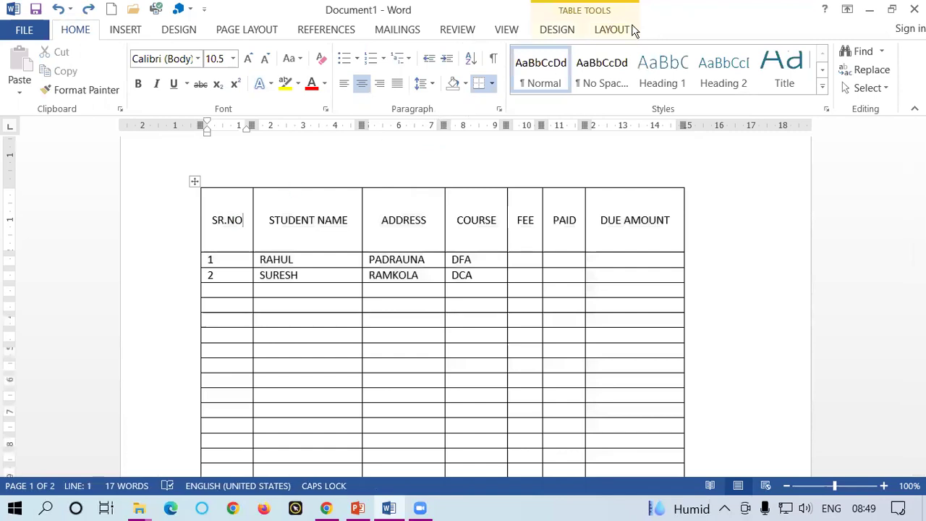
pyautogui.click(612, 30)
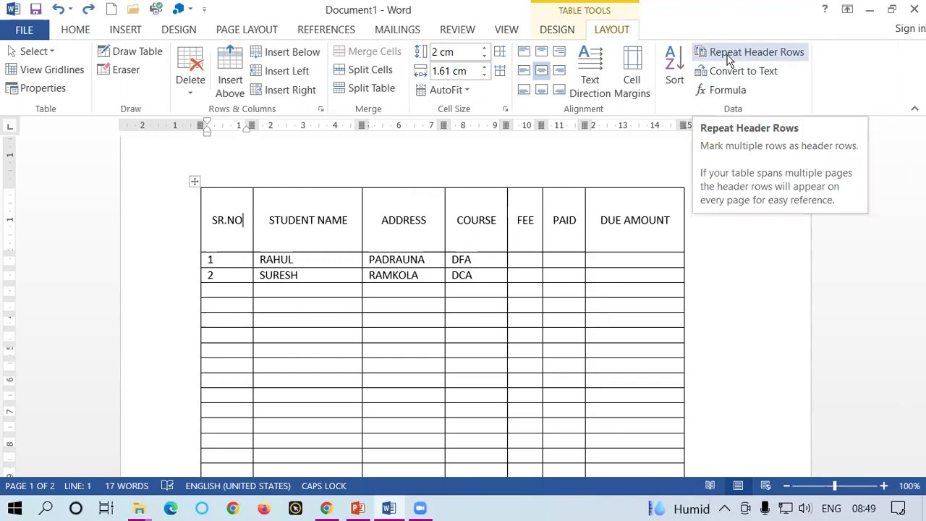
pyautogui.click(727, 58)
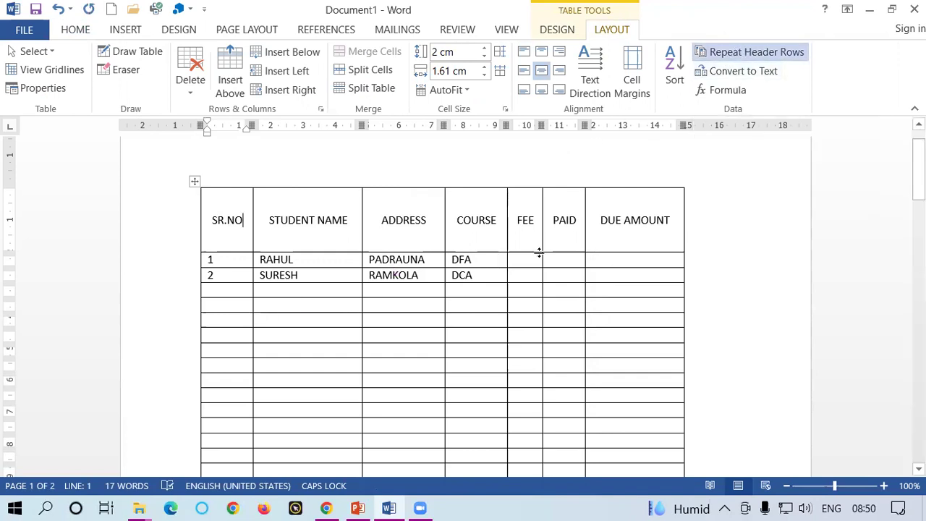
pyautogui.scroll(-1, 417, 339)
pyautogui.scroll(-5, 379, 359)
pyautogui.scroll(-4, 346, 383)
pyautogui.scroll(-1, 244, 335)
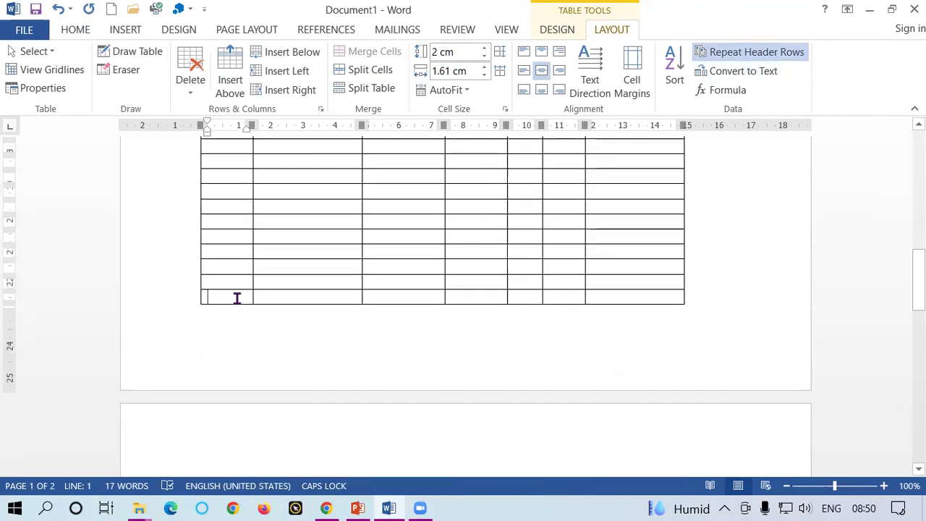
# Step: Undo and redo the extra empty rows, then Tab from the last cell to add more rows
pyautogui.click(237, 298)
pyautogui.hotkey('ctrl', 'z')
pyautogui.hotkey('ctrl', 'z')
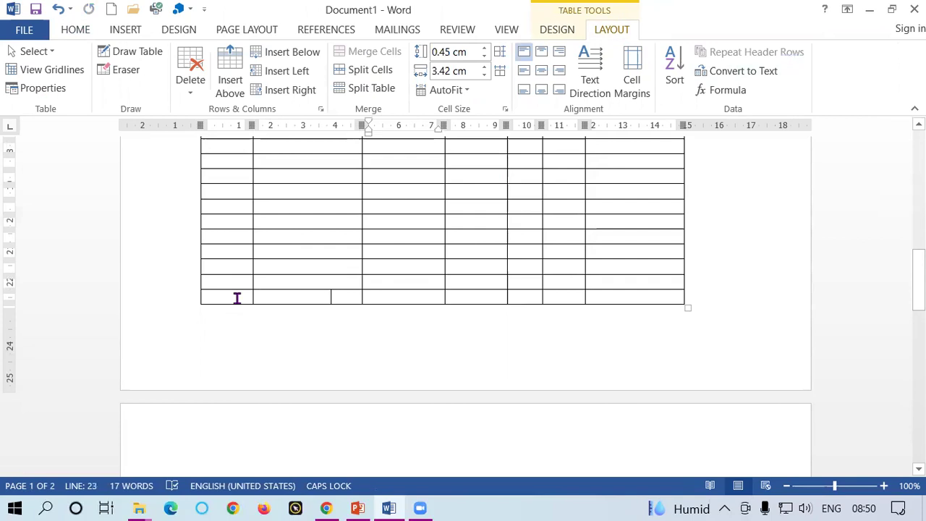
pyautogui.hotkey('ctrl', 'z')
pyautogui.hotkey('ctrl', 'z')
pyautogui.hotkey('ctrl', 'y')
pyautogui.hotkey('ctrl', 'y')
pyautogui.hotkey('ctrl', 'y')
pyautogui.hotkey('ctrl', 'y')
pyautogui.scroll(2, 239, 290)
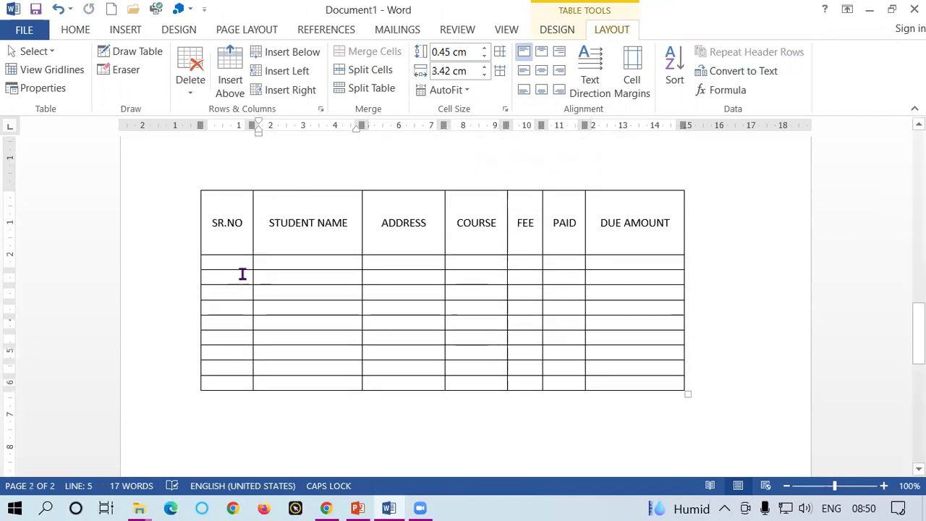
pyautogui.press('Tab')
pyautogui.press('Tab')
pyautogui.press('Tab')
pyautogui.press('Tab')
pyautogui.press('Tab')
pyautogui.press('Tab')
pyautogui.press('Tab')
pyautogui.press('Tab')
pyautogui.press('Tab')
pyautogui.press('Tab')
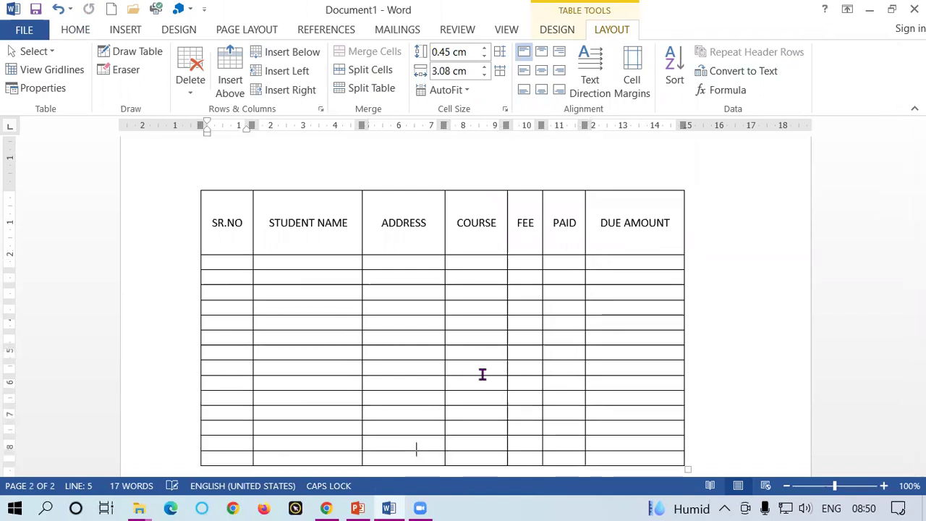
pyautogui.press('Tab')
pyautogui.press('Tab')
pyautogui.press('Tab')
pyautogui.press('Tab')
pyautogui.press('Tab')
pyautogui.press('Tab')
pyautogui.press('Tab')
pyautogui.press('Tab')
pyautogui.press('Tab')
pyautogui.press('Tab')
pyautogui.press('Tab')
pyautogui.press('Tab')
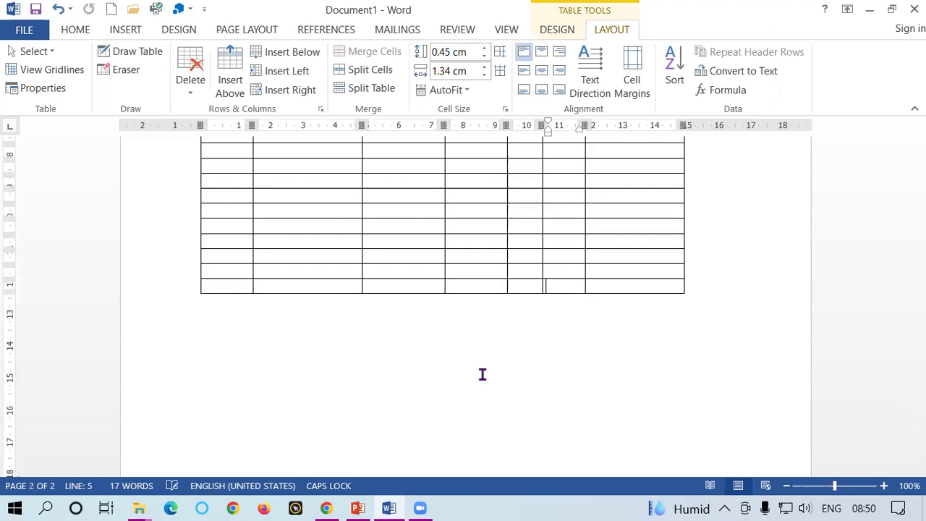
pyautogui.press('Tab')
pyautogui.press('Tab')
pyautogui.press('Tab')
pyautogui.press('Tab')
pyautogui.press('Tab')
pyautogui.press('Tab')
pyautogui.press('Tab')
pyautogui.press('Tab')
pyautogui.press('Tab')
pyautogui.press('Tab')
pyautogui.press('Tab')
pyautogui.press('Tab')
pyautogui.press('Tab')
pyautogui.press('Tab')
pyautogui.press('Tab')
pyautogui.press('Tab')
pyautogui.press('Tab')
pyautogui.press('Tab')
pyautogui.press('Tab')
pyautogui.press('Tab')
pyautogui.press('Tab')
pyautogui.press('Tab')
pyautogui.press('Tab')
pyautogui.press('Tab')
pyautogui.press('Tab')
pyautogui.press('Tab')
pyautogui.press('Tab')
pyautogui.press('Tab')
pyautogui.press('Tab')
pyautogui.press('Tab')
pyautogui.press('Tab')
pyautogui.press('Tab')
pyautogui.press('Tab')
pyautogui.press('Tab')
pyautogui.press('Tab')
pyautogui.press('Tab')
pyautogui.press('Tab')
pyautogui.press('Tab')
pyautogui.press('Tab')
pyautogui.press('Tab')
pyautogui.press('Tab')
pyautogui.press('Tab')
pyautogui.press('Tab')
pyautogui.press('Tab')
pyautogui.press('Tab')
# Step: Scroll through the three-page table and place the cursor in an empty ADDRESS cell
pyautogui.scroll(3, 483, 374)
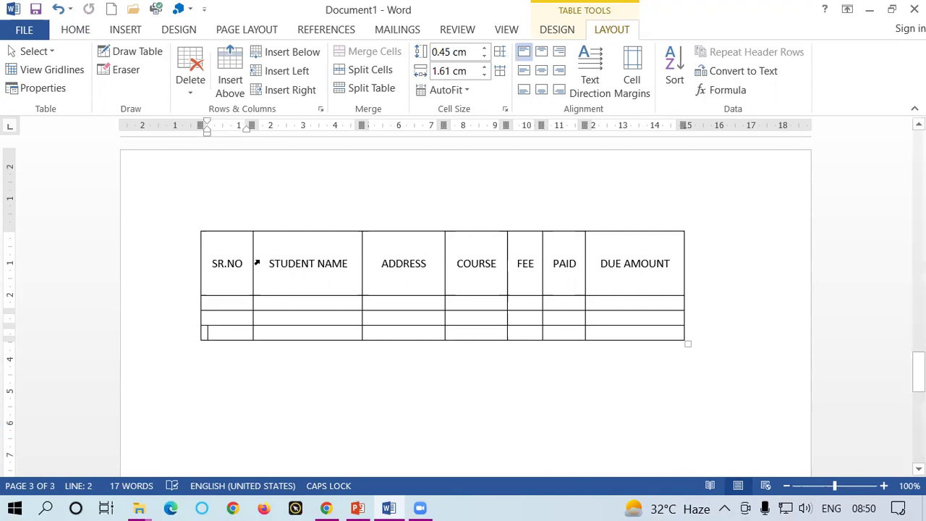
pyautogui.scroll(-2, 283, 257)
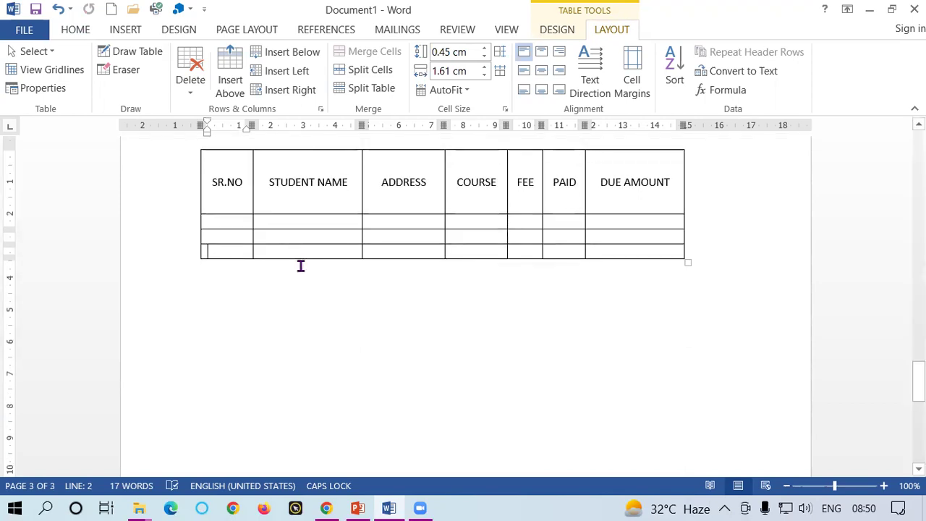
pyautogui.click(384, 225)
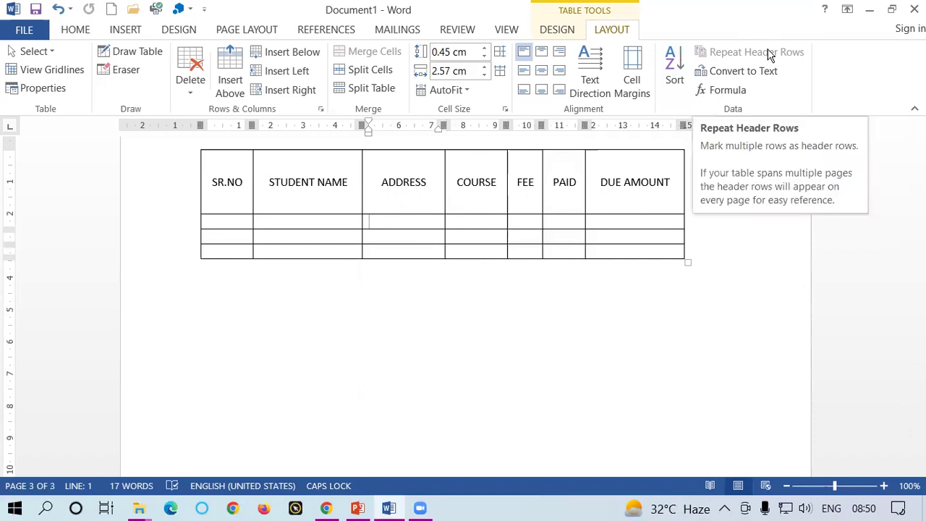
pyautogui.scroll(-3, 385, 281)
pyautogui.scroll(-3, 385, 284)
pyautogui.scroll(-3, 386, 284)
pyautogui.scroll(15, 386, 283)
pyautogui.scroll(1, 385, 283)
pyautogui.click(496, 304)
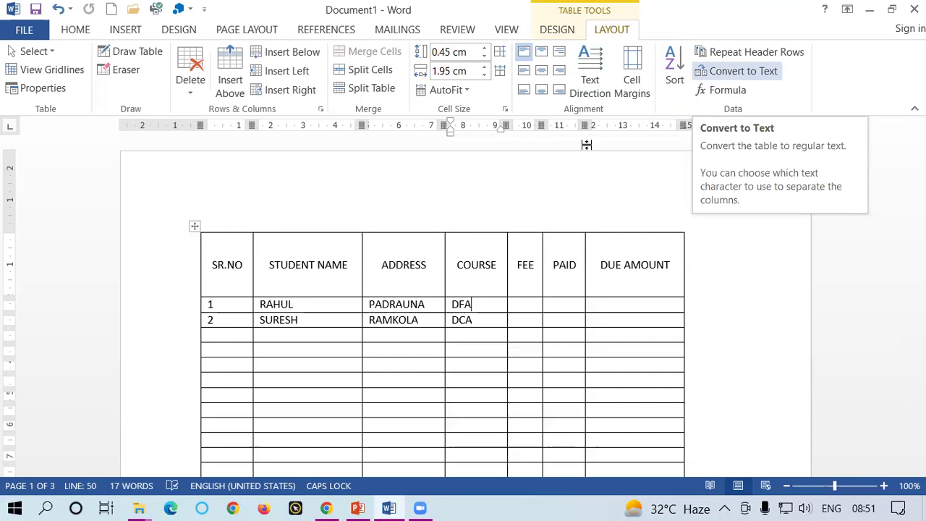
# Step: Convert the heading, RAHUL and SURESH rows to text separated by tabs
pyautogui.moveTo(215, 259)
pyautogui.mouseDown()
pyautogui.moveTo(449, 346)
pyautogui.moveTo(614, 348)
pyautogui.mouseUp()
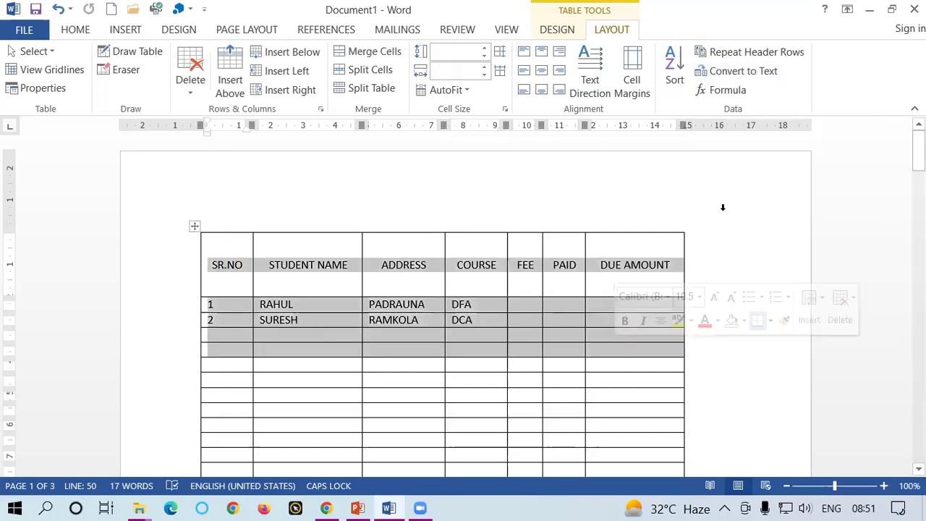
pyautogui.click(724, 71)
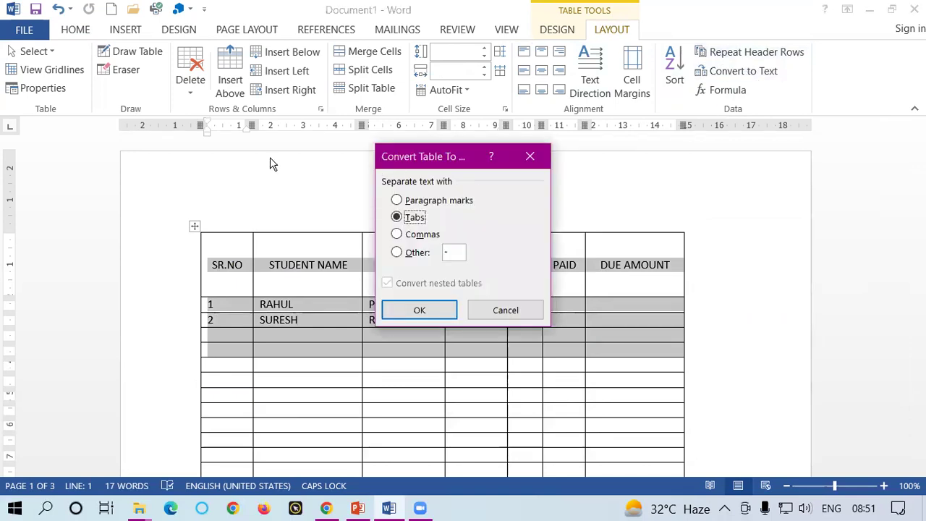
pyautogui.moveTo(395, 166); pyautogui.dragTo(272, 156)
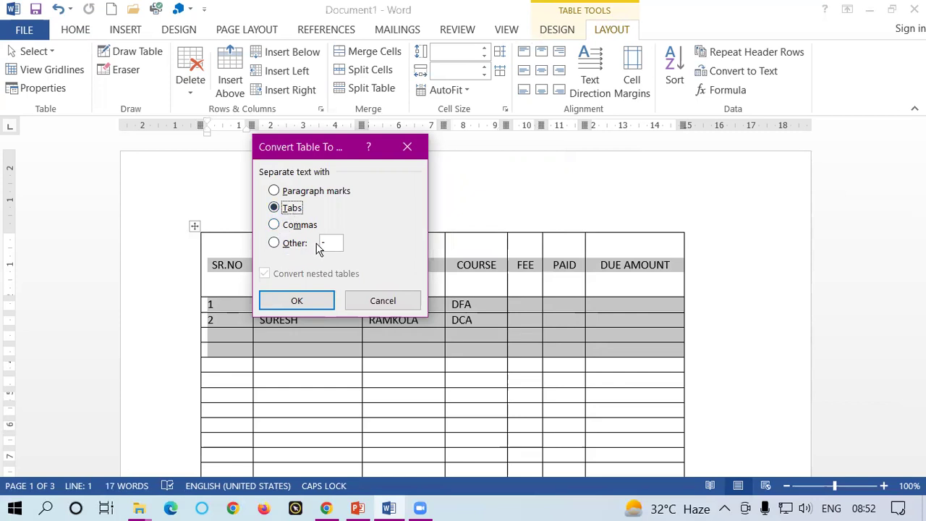
pyautogui.click(298, 307)
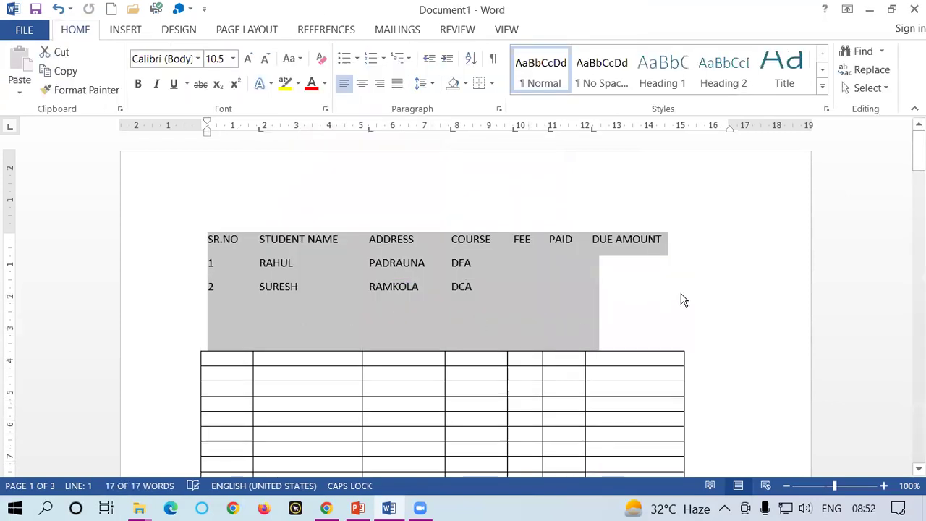
# Step: Convert the selected heading and student lines back into a 7-column, tab-separated table
pyautogui.click(683, 300)
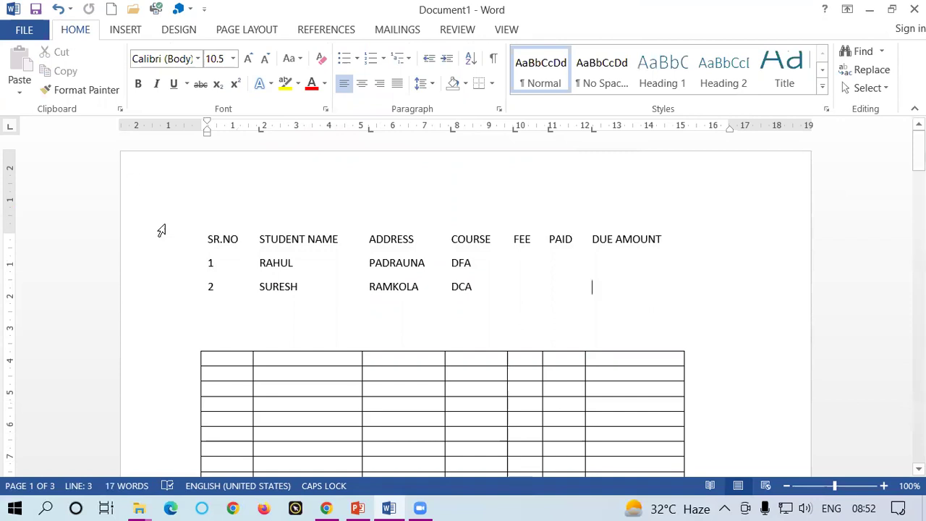
pyautogui.moveTo(217, 243); pyautogui.dragTo(680, 342)
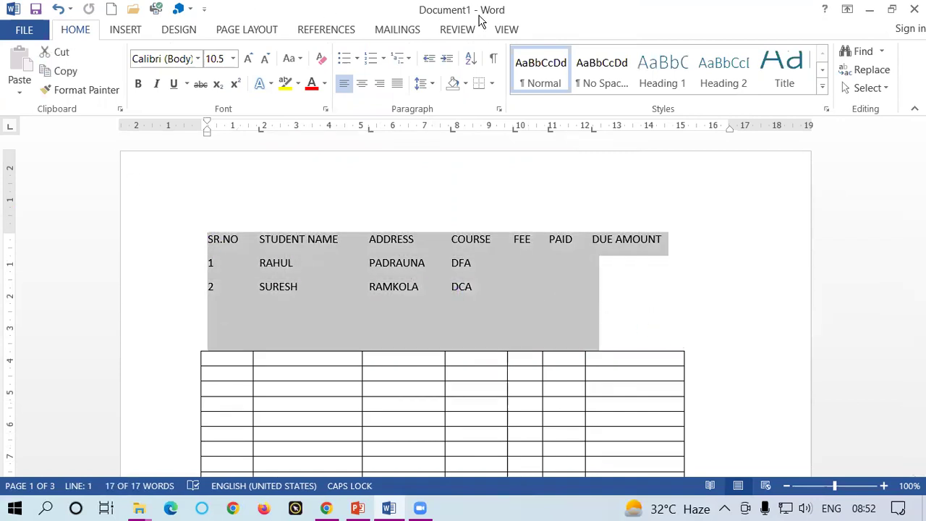
pyautogui.click(134, 32)
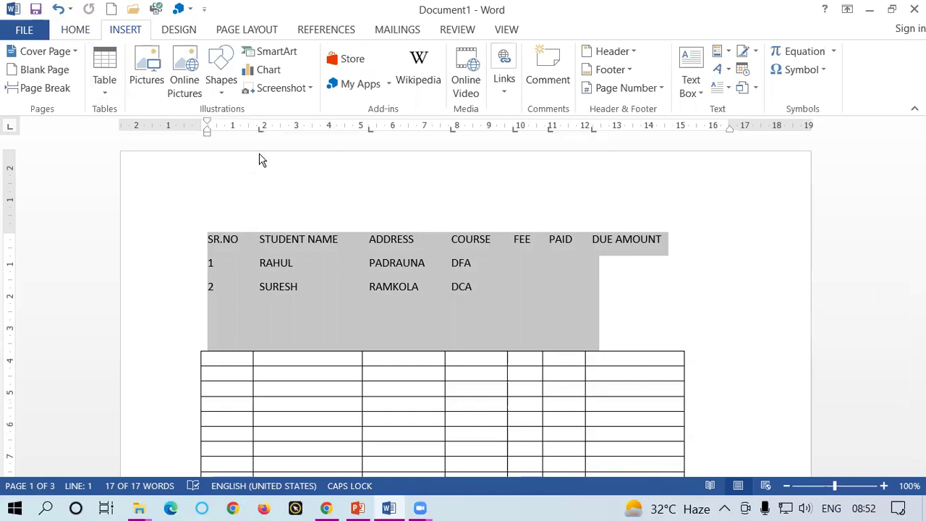
pyautogui.click(105, 85)
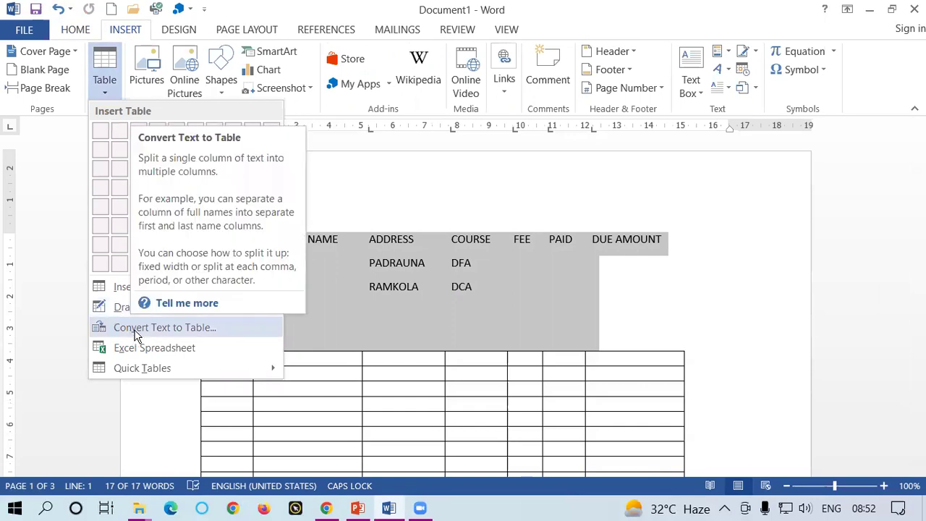
pyautogui.click(200, 331)
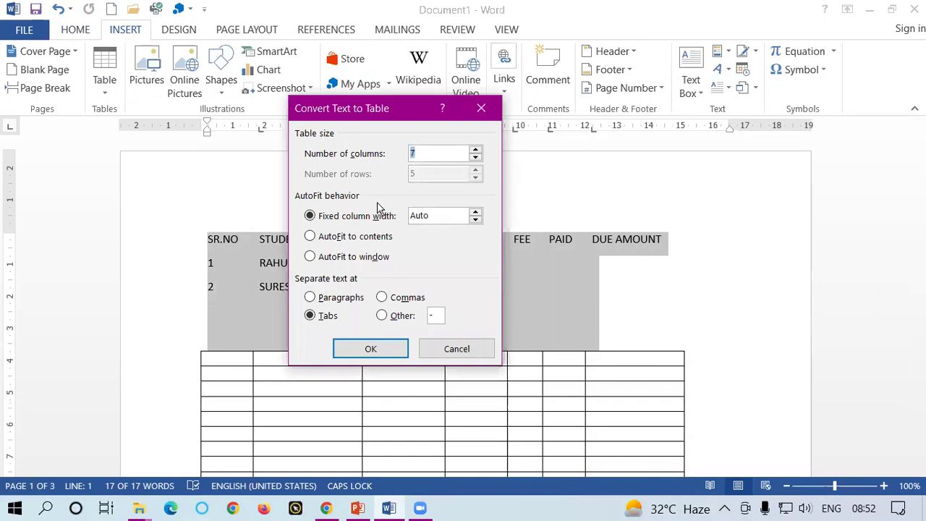
pyautogui.click(377, 350)
pyautogui.click(520, 291)
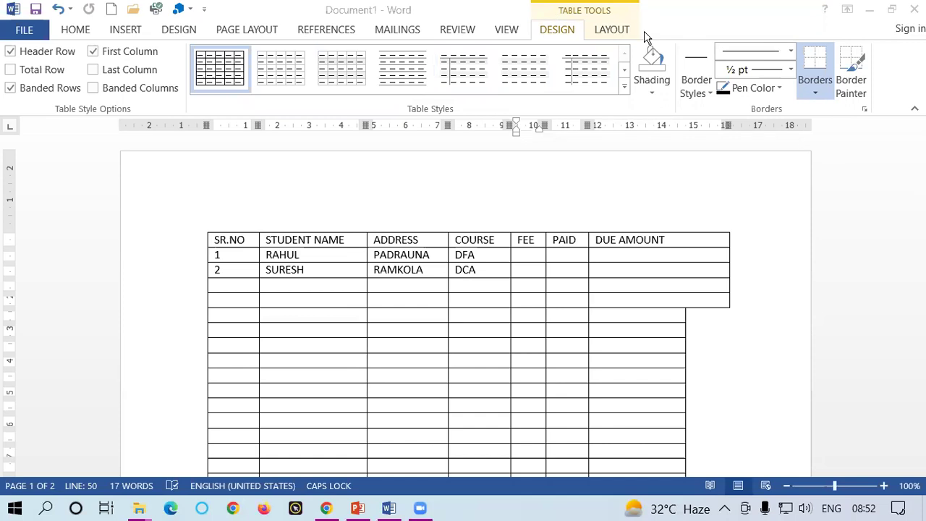
# Step: Enter FEE values 9000 and 13500 and PAID values 8000 and 12000 for the two students
pyautogui.click(611, 33)
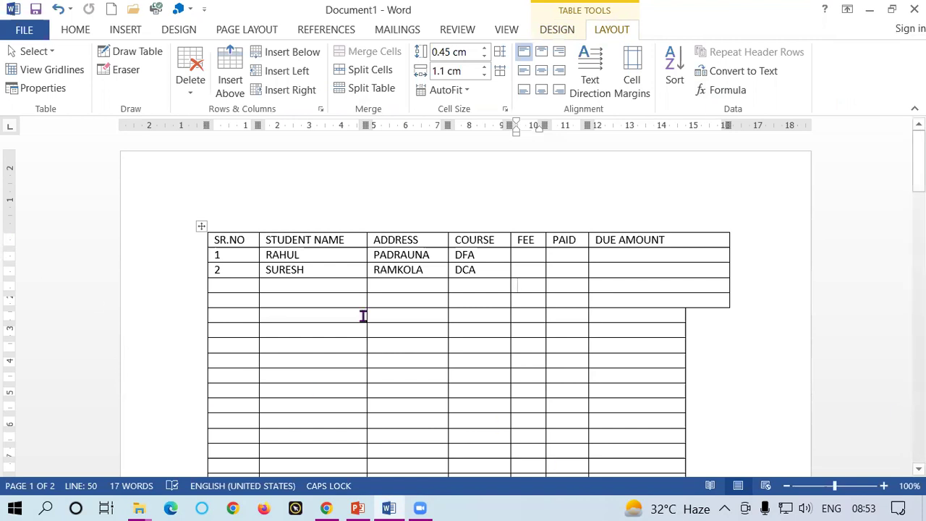
pyautogui.click(625, 280)
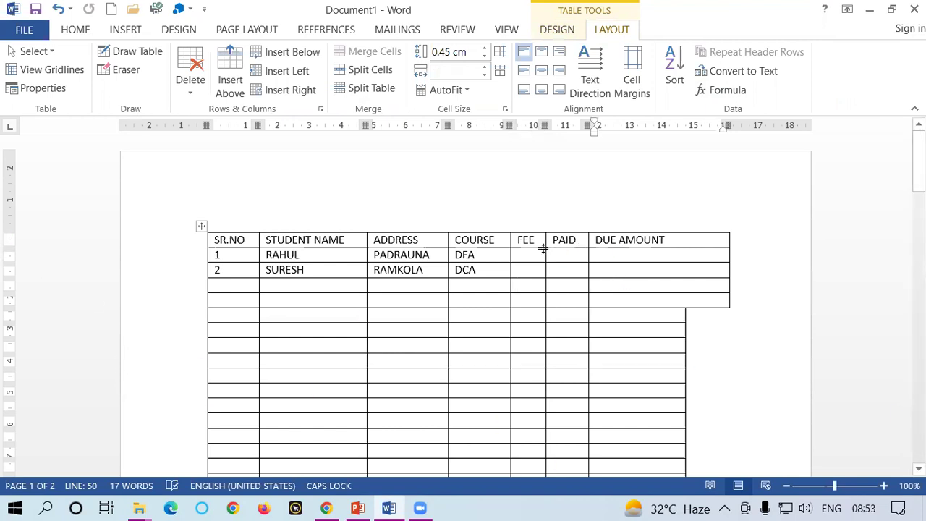
pyautogui.click(520, 257)
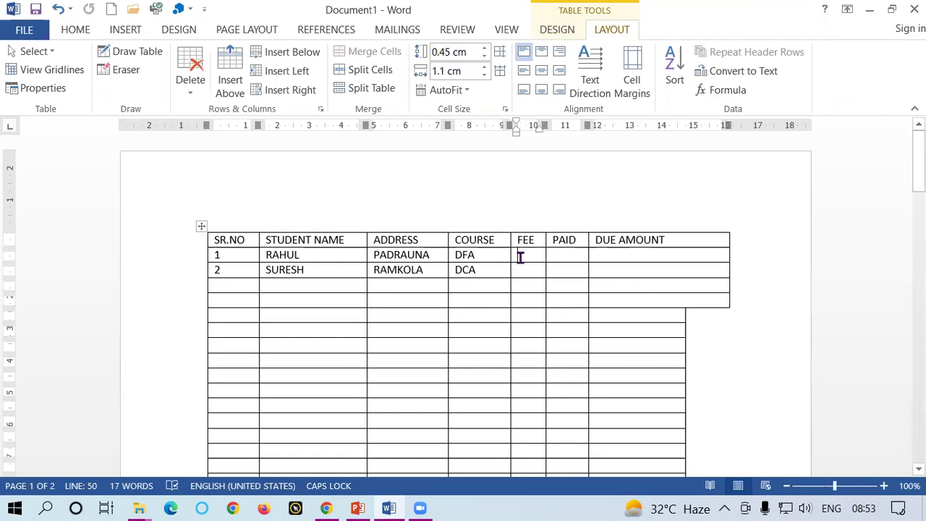
pyautogui.write('9000')
pyautogui.click(518, 267)
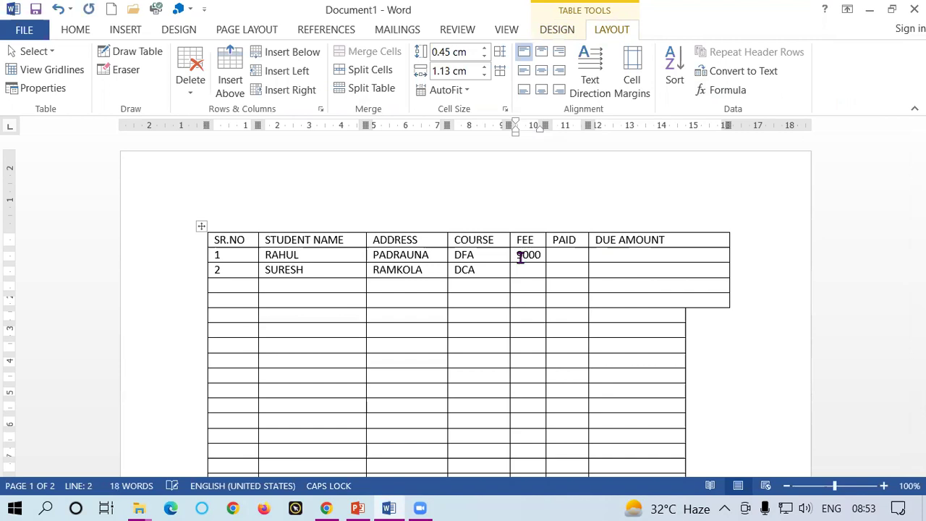
pyautogui.write('1350')
pyautogui.write('0')
pyautogui.press('Up')
pyautogui.press('Tab')
pyautogui.write('8000')
pyautogui.press('Down')
pyautogui.write('12000')
# Step: Enter DUE AMOUNT values 1000 and 1500, then 2500 in the cell beneath them
pyautogui.press('Up')
pyautogui.press('Tab')
pyautogui.write('1000')
pyautogui.press('Down')
pyautogui.write('1500')
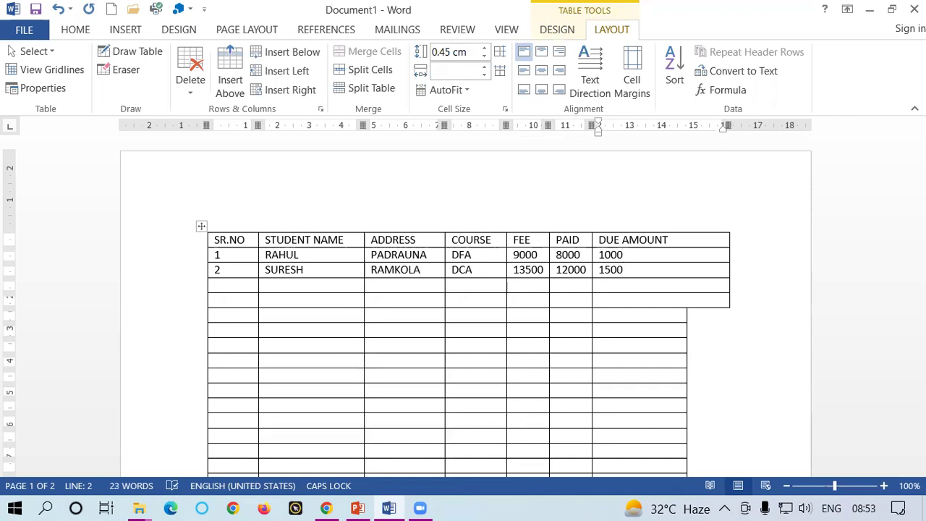
pyautogui.click(608, 286)
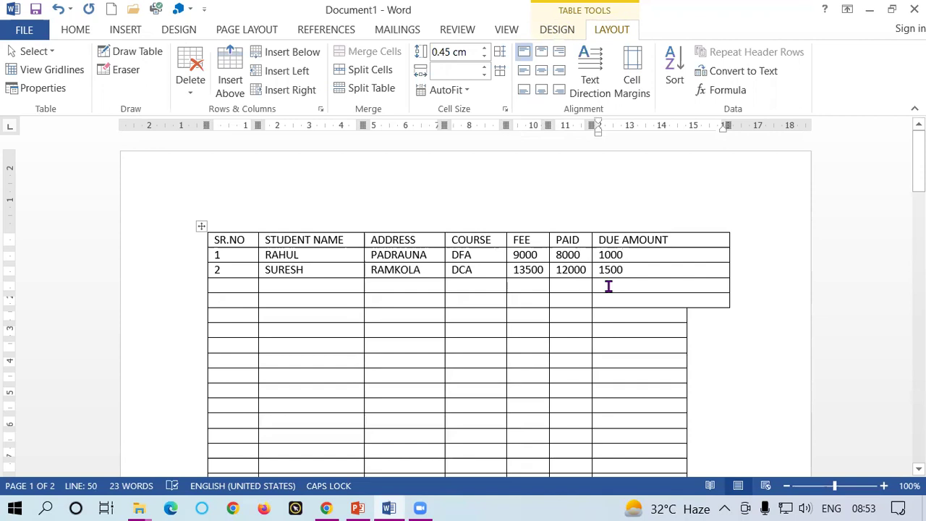
pyautogui.write('25000')
pyautogui.press('BackSpace')
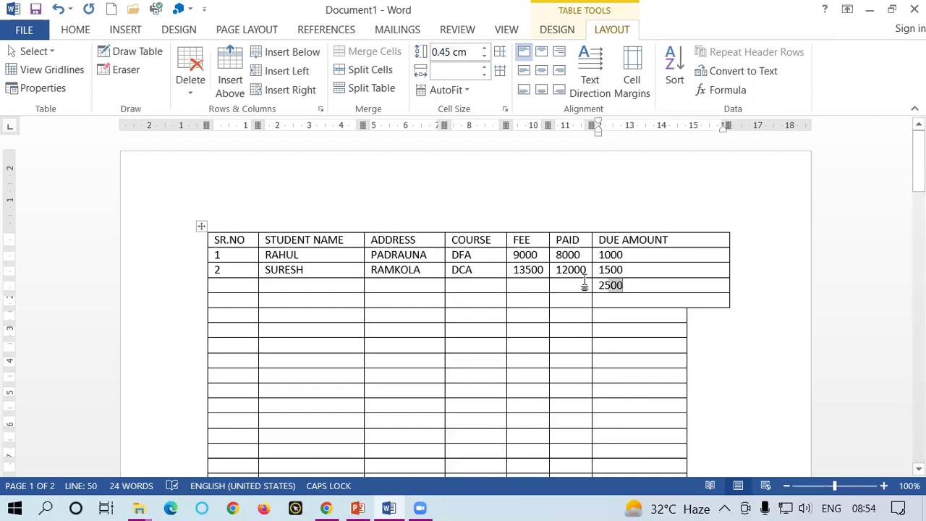
# Step: Delete the typed 2500 and insert =SUM(ABOVE) in the cell below the dues
pyautogui.moveTo(621, 285); pyautogui.dragTo(583, 279)
pyautogui.press('BackSpace')
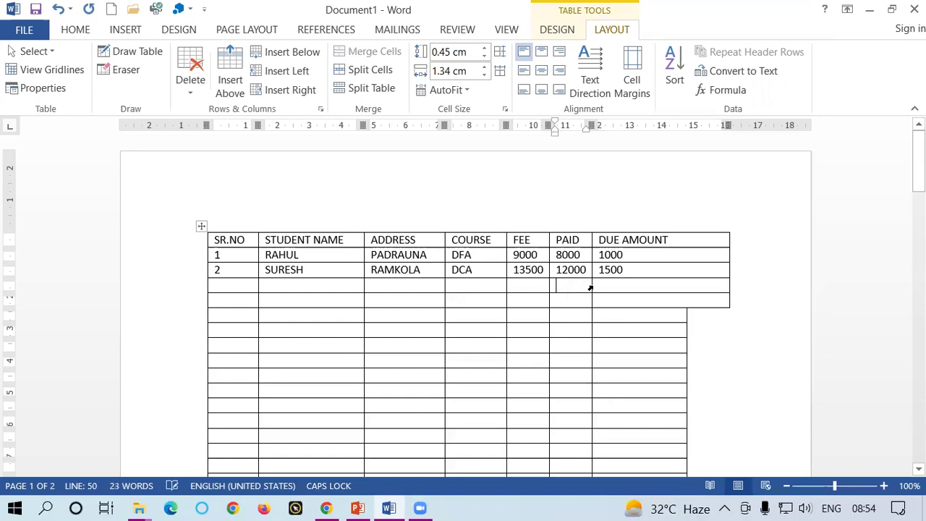
pyautogui.click(611, 287)
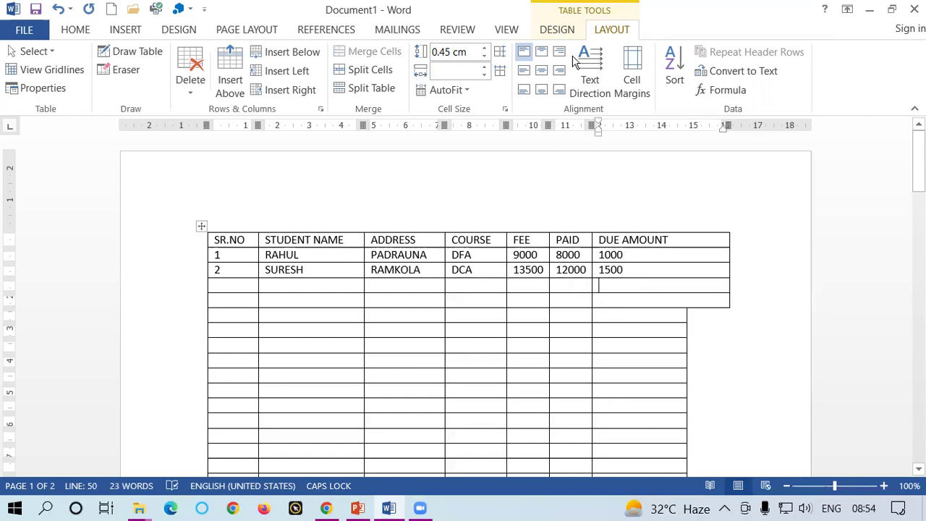
pyautogui.click(714, 90)
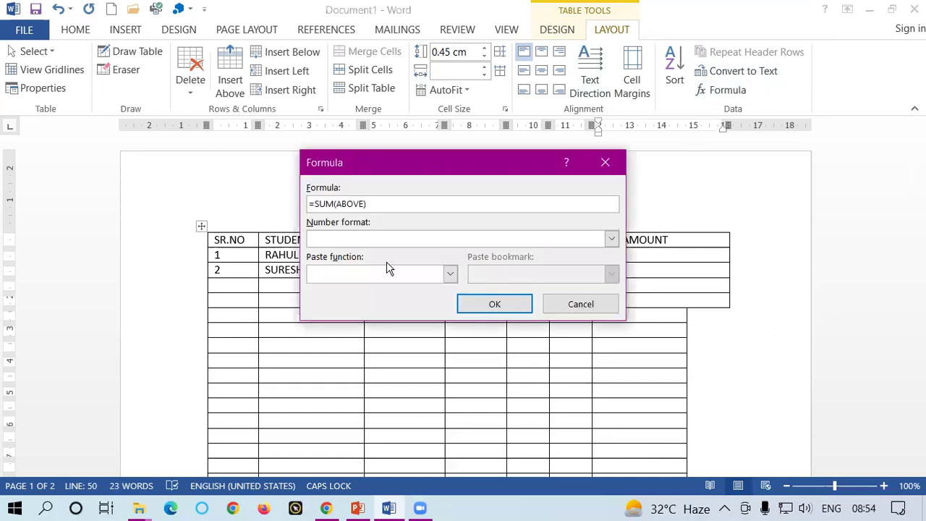
pyautogui.click(530, 304)
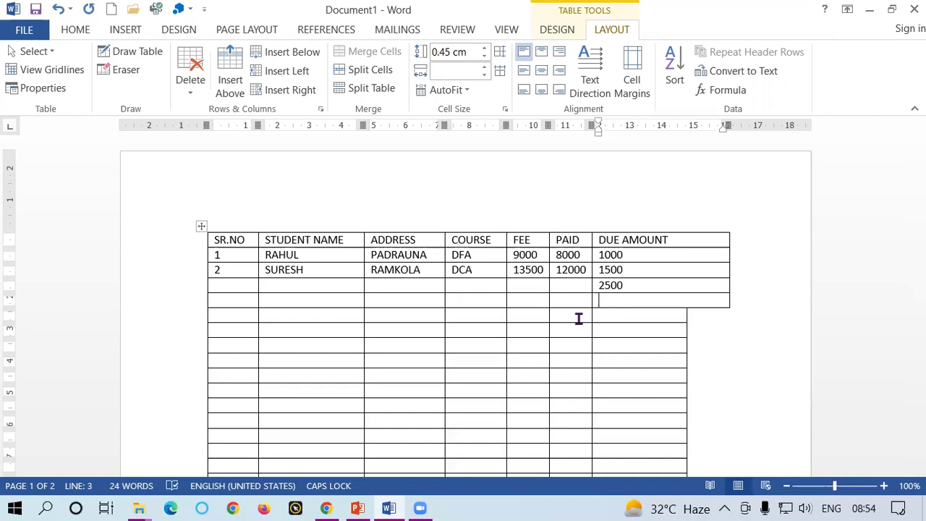
pyautogui.scroll(-2, 519, 322)
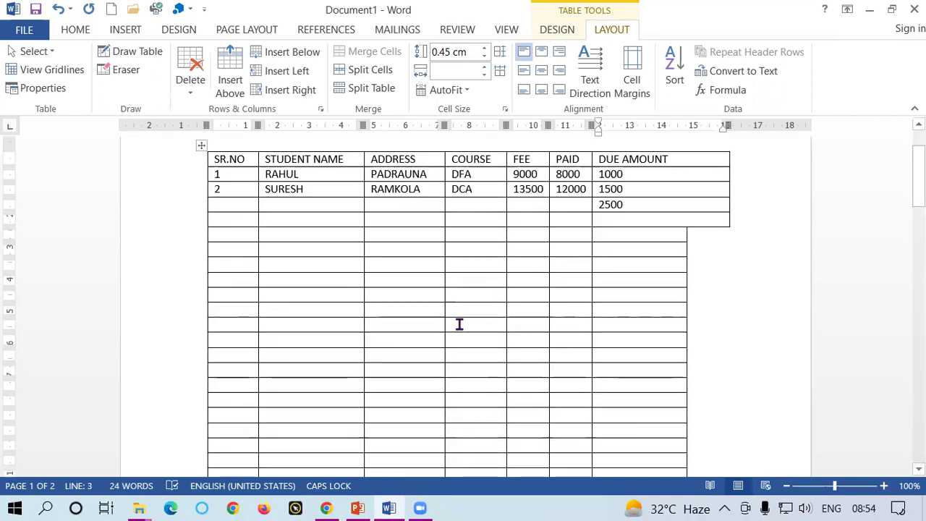
pyautogui.click(223, 186)
pyautogui.click(230, 206)
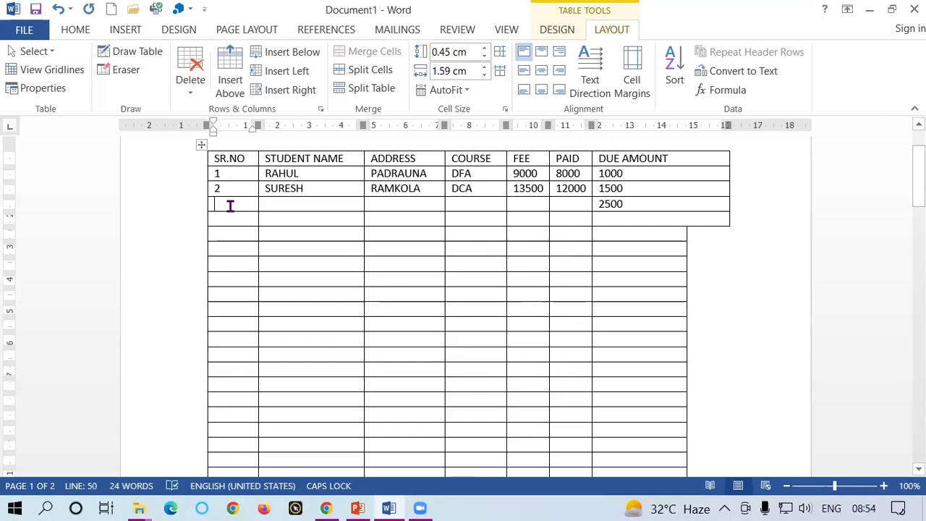
# Step: Insert =SUM(ABOVE) to get SR.NO 3, then type 1, 5, 6, 9 across a lower row
pyautogui.click(733, 92)
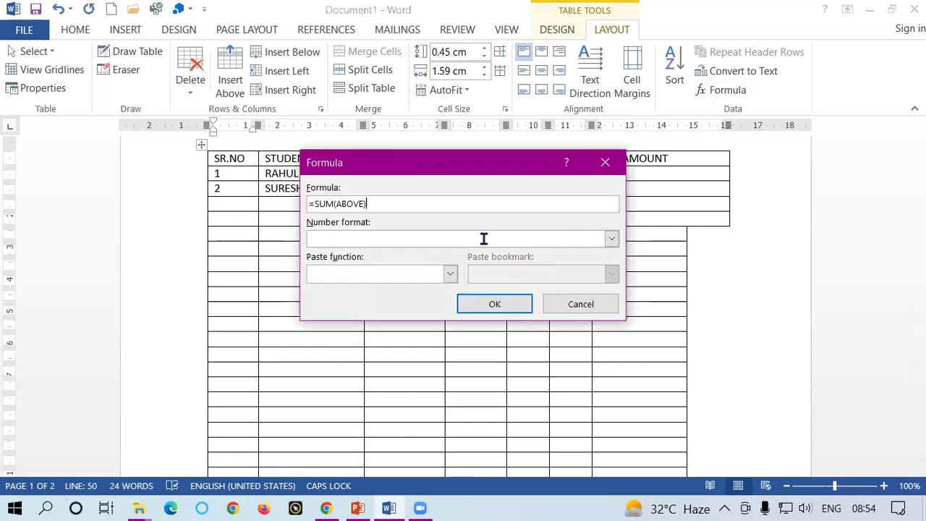
pyautogui.click(494, 310)
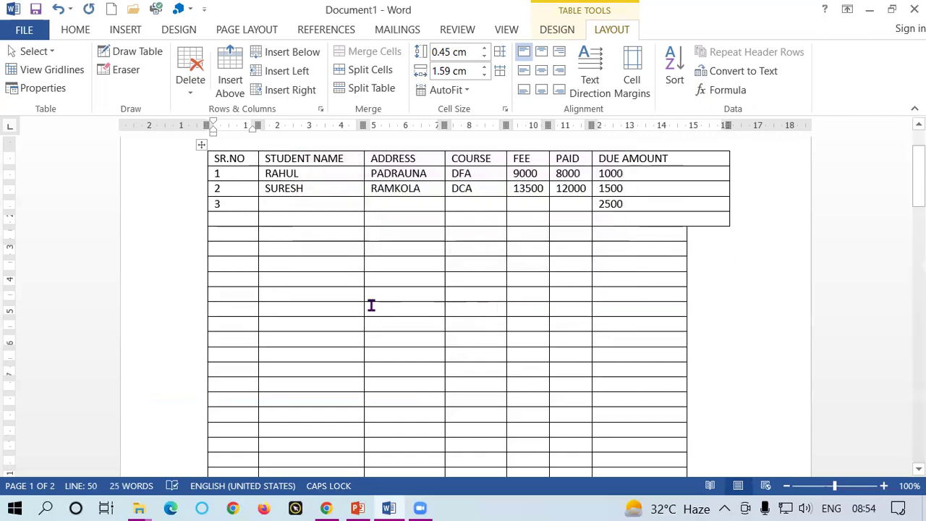
pyautogui.click(232, 281)
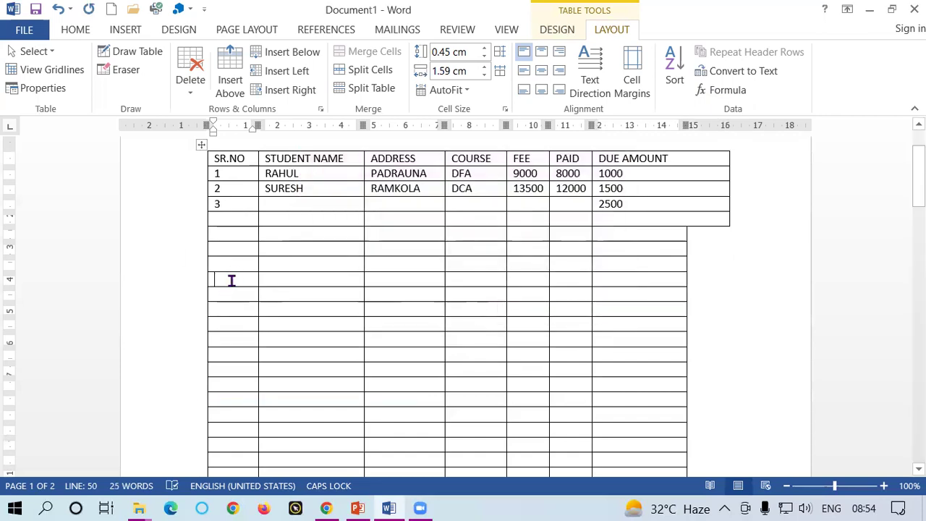
pyautogui.write('1')
pyautogui.press('Tab')
pyautogui.write('5')
pyautogui.press('Tab')
pyautogui.write('6')
pyautogui.press('Tab')
pyautogui.write('9')
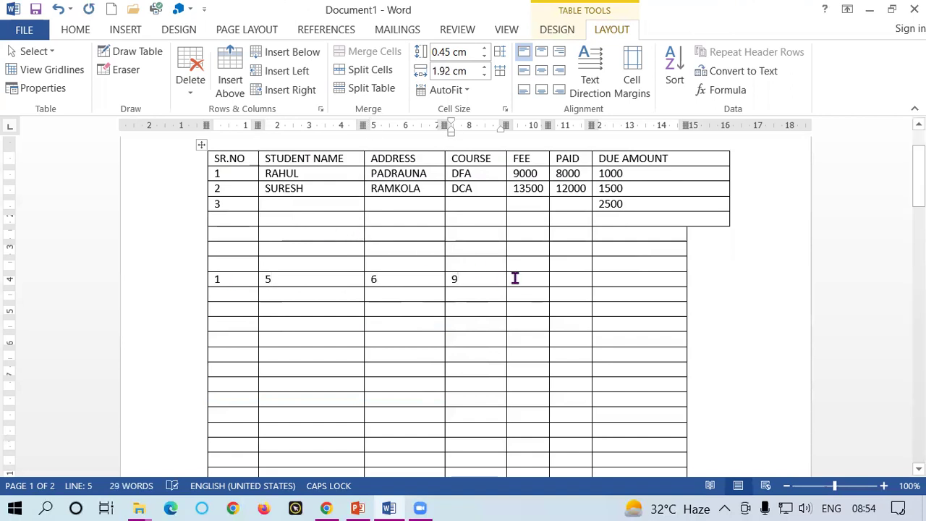
# Step: Total that row with =SUM(LEFT) in its FEE cell, giving 21
pyautogui.click(514, 279)
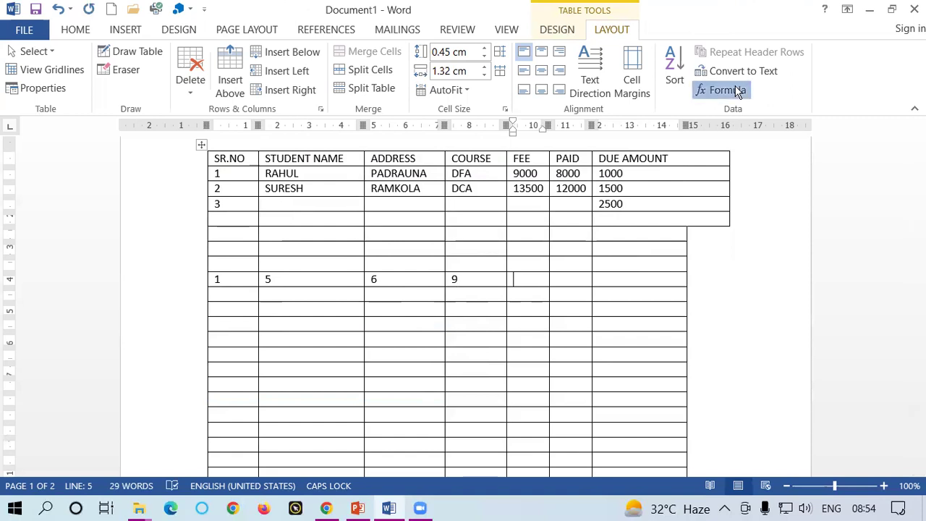
pyautogui.click(731, 89)
pyautogui.moveTo(372, 156); pyautogui.dragTo(625, 155)
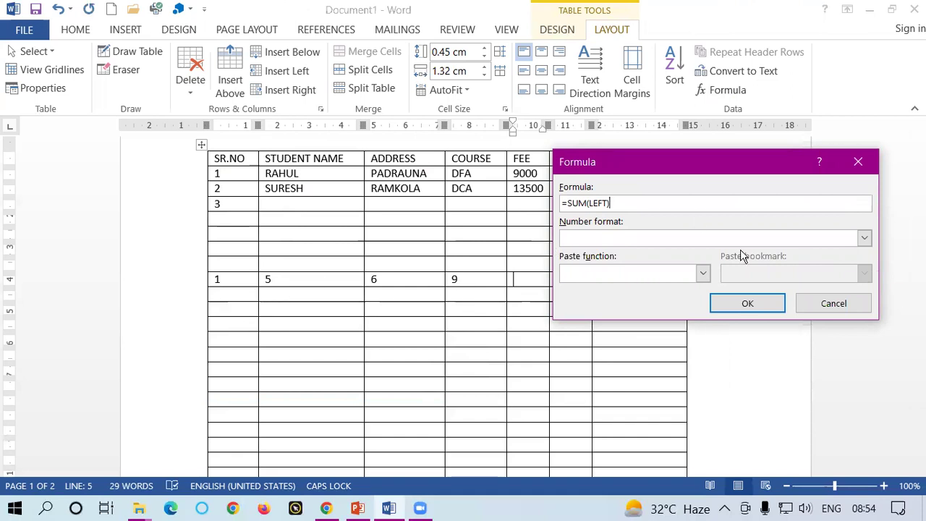
pyautogui.click(747, 310)
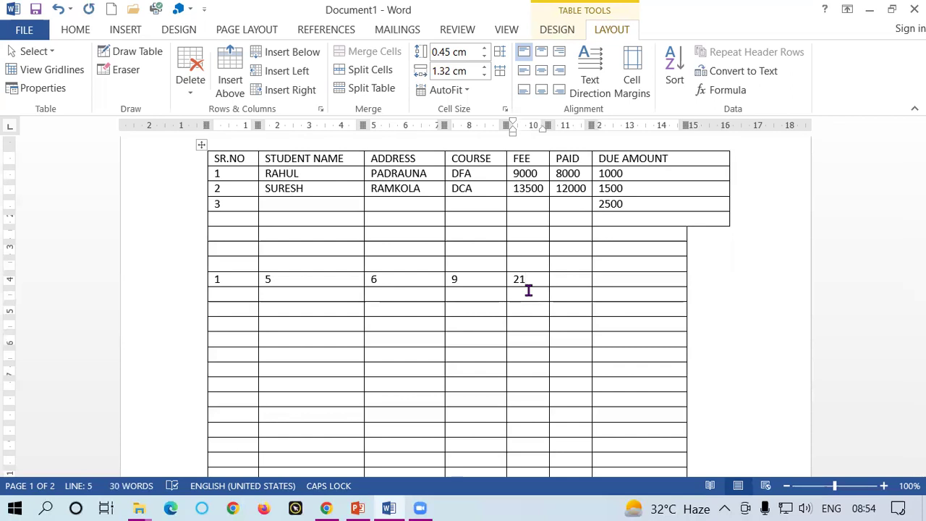
pyautogui.click(726, 89)
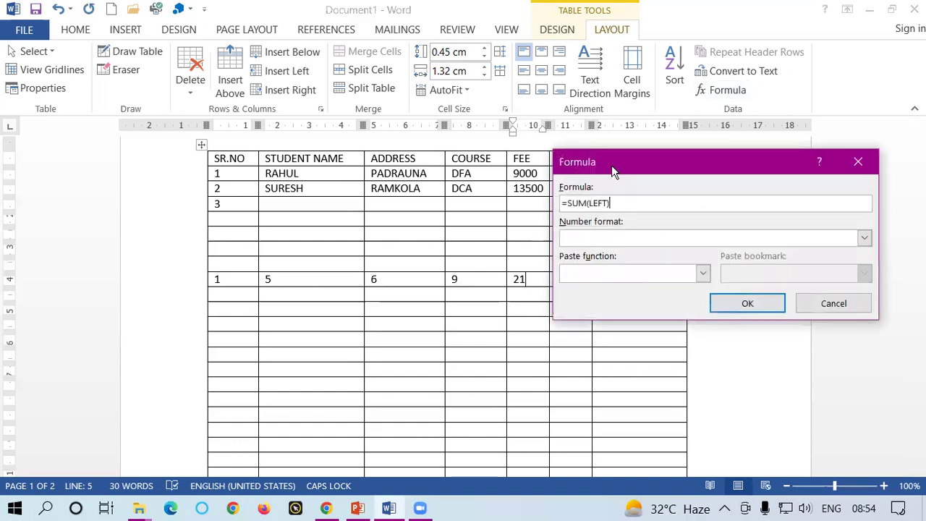
pyautogui.moveTo(612, 165)
pyautogui.mouseDown()
pyautogui.moveTo(293, 107)
pyautogui.moveTo(467, 135)
pyautogui.mouseUp()
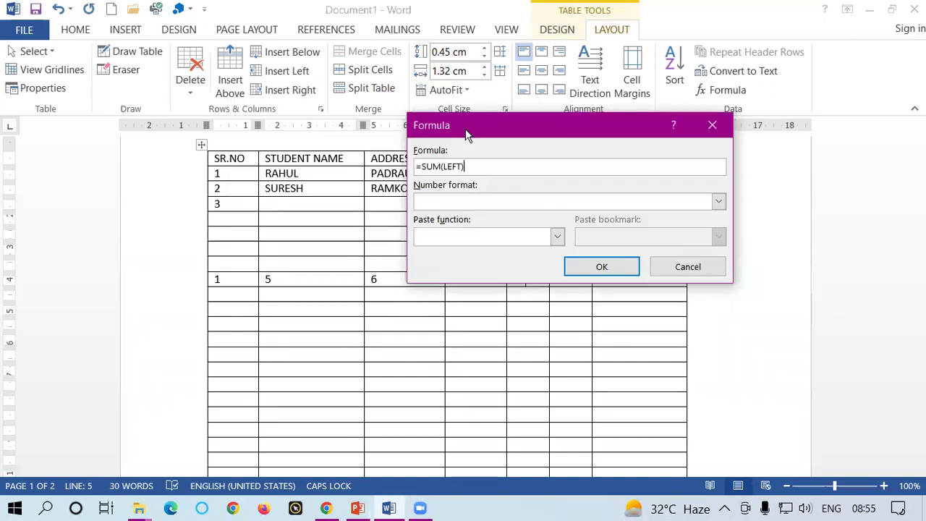
pyautogui.click(612, 267)
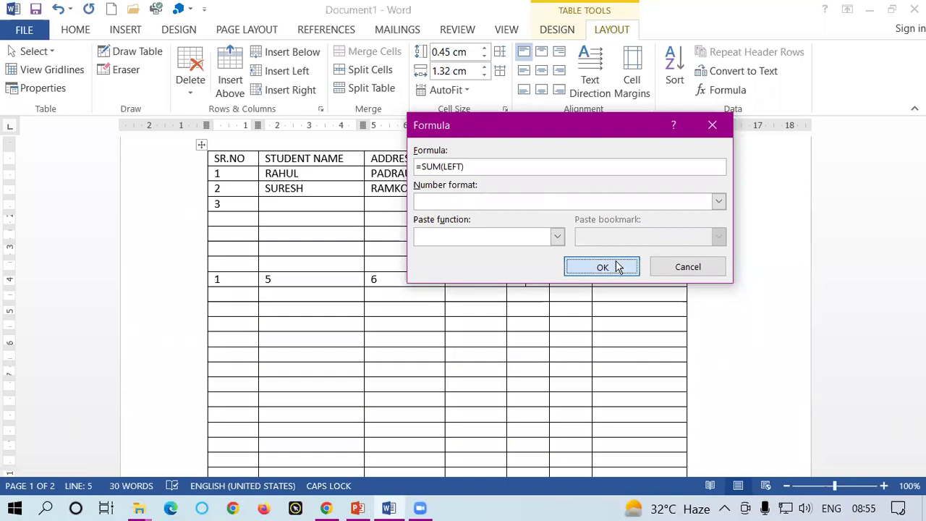